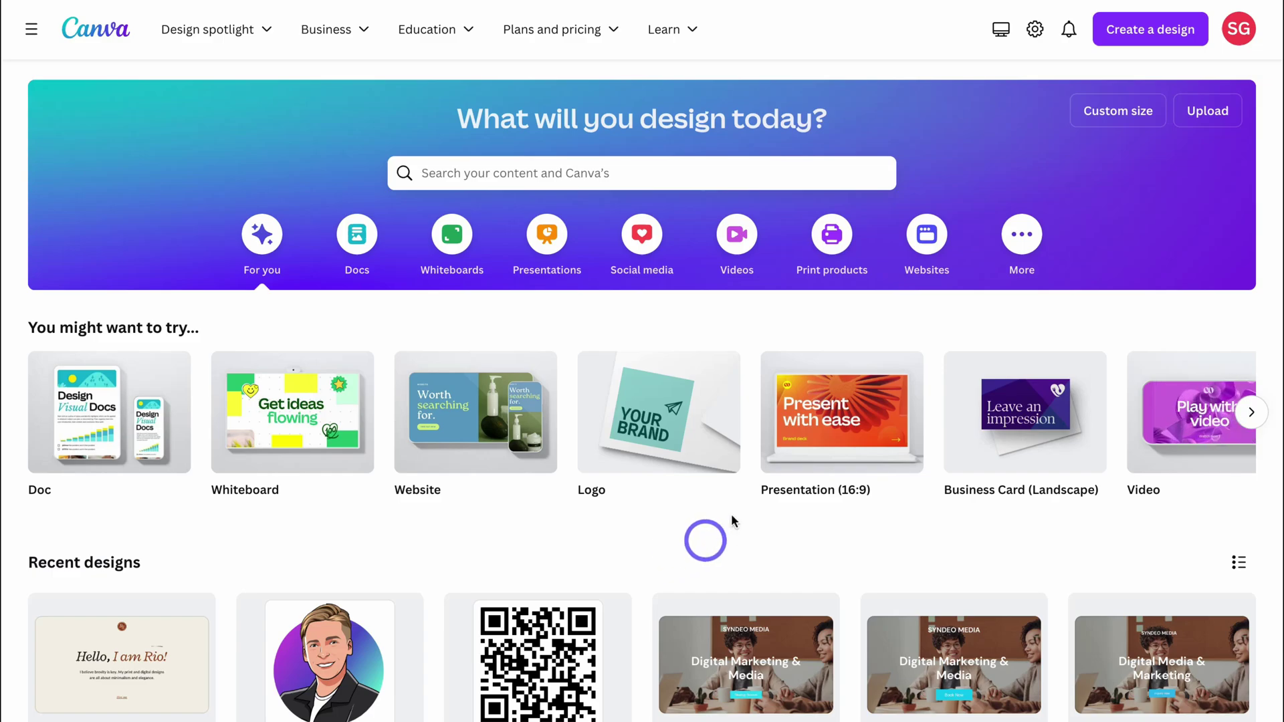
Search for "website" and open the suggested Website design type, 1366 × 768 px
left_click(495, 174)
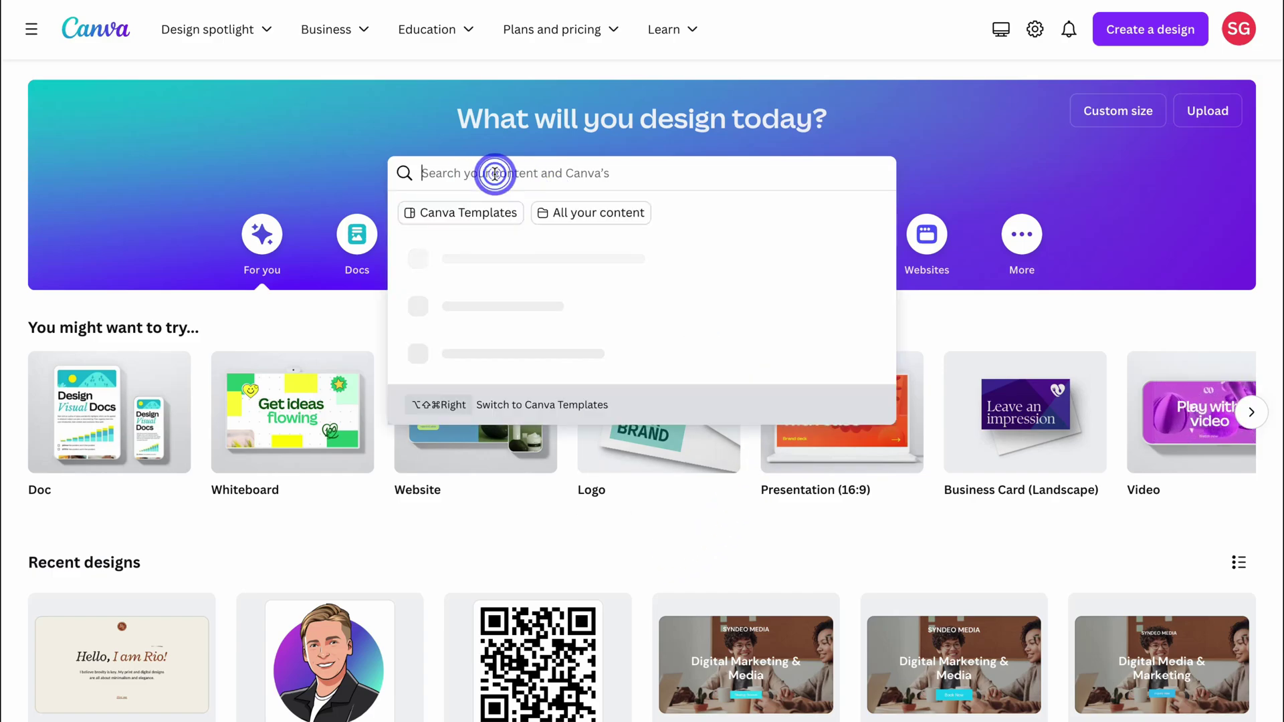
type("website")
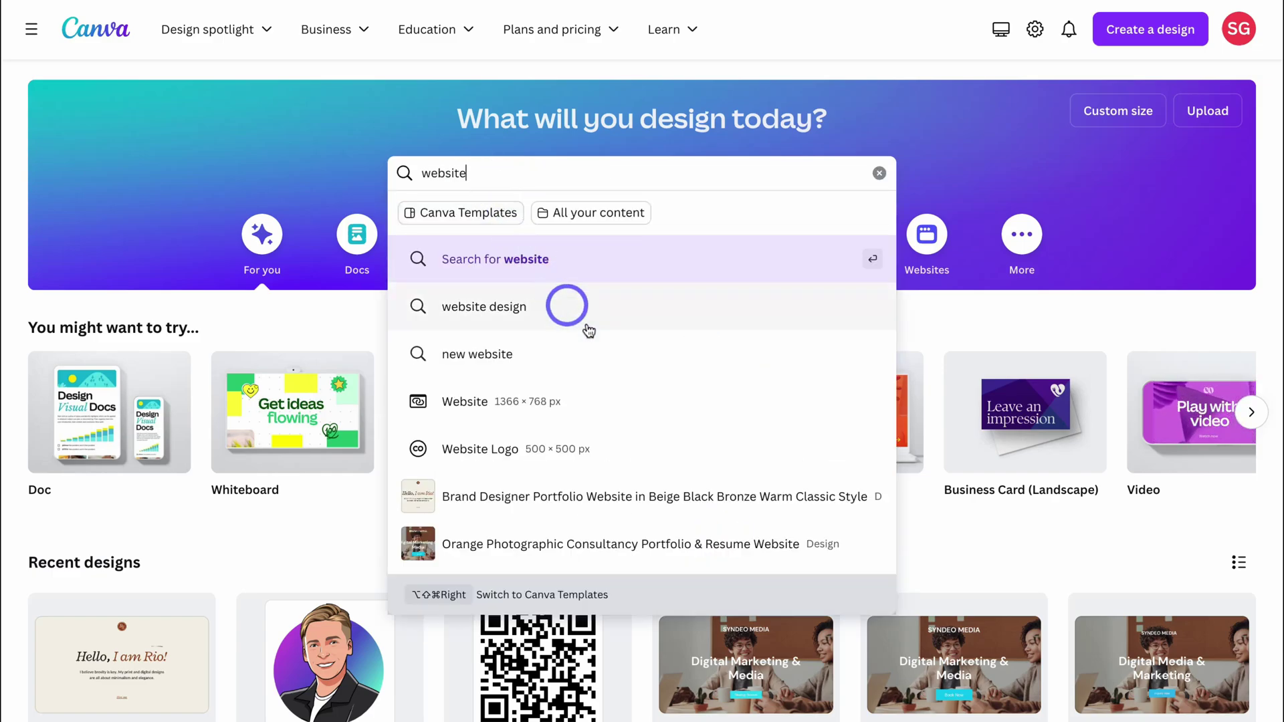
left_click(623, 399)
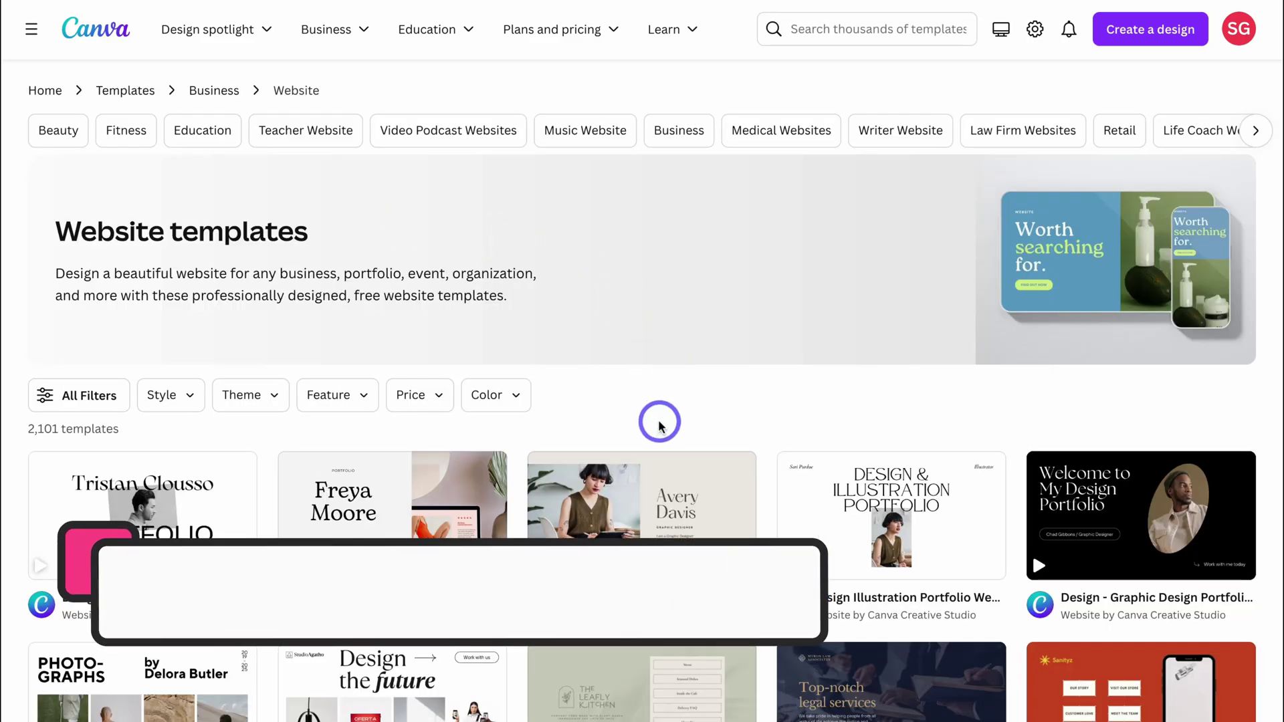
Browse the website templates and preview the Tech and Gaming Service Website template
scroll(660, 423, "down", 3)
scroll(659, 425, "down", 3)
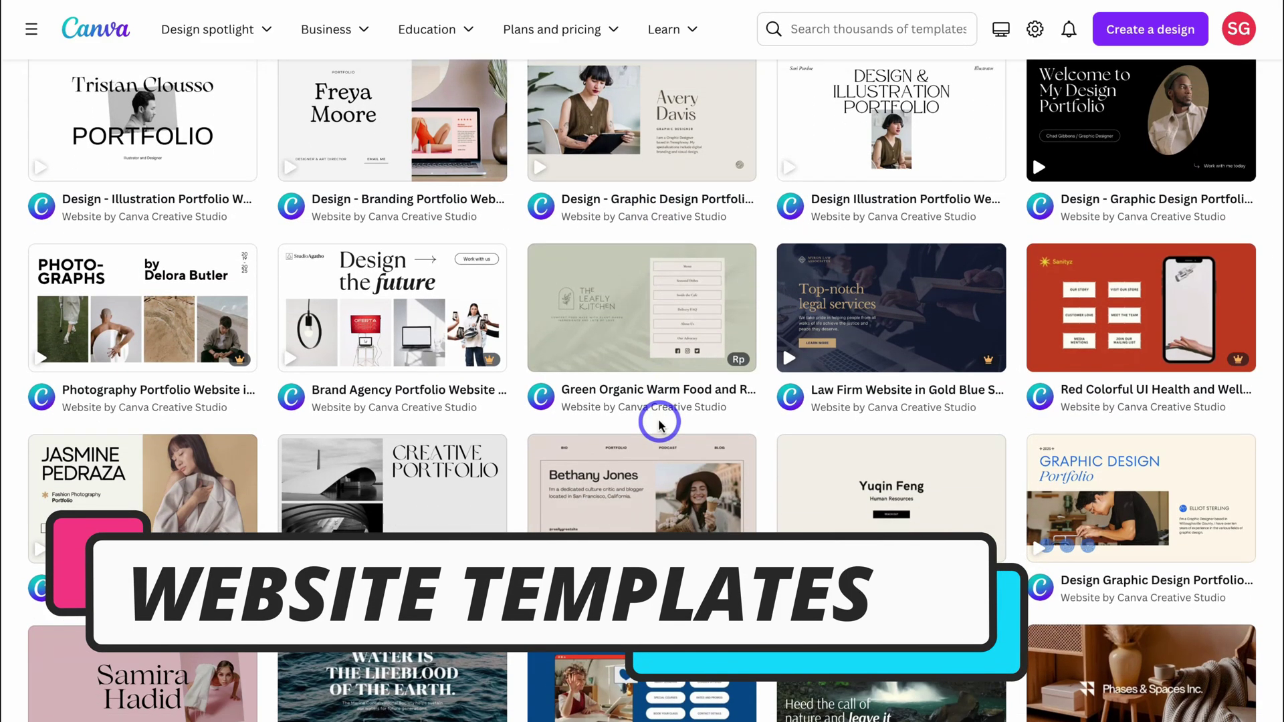
scroll(659, 425, "down", 10)
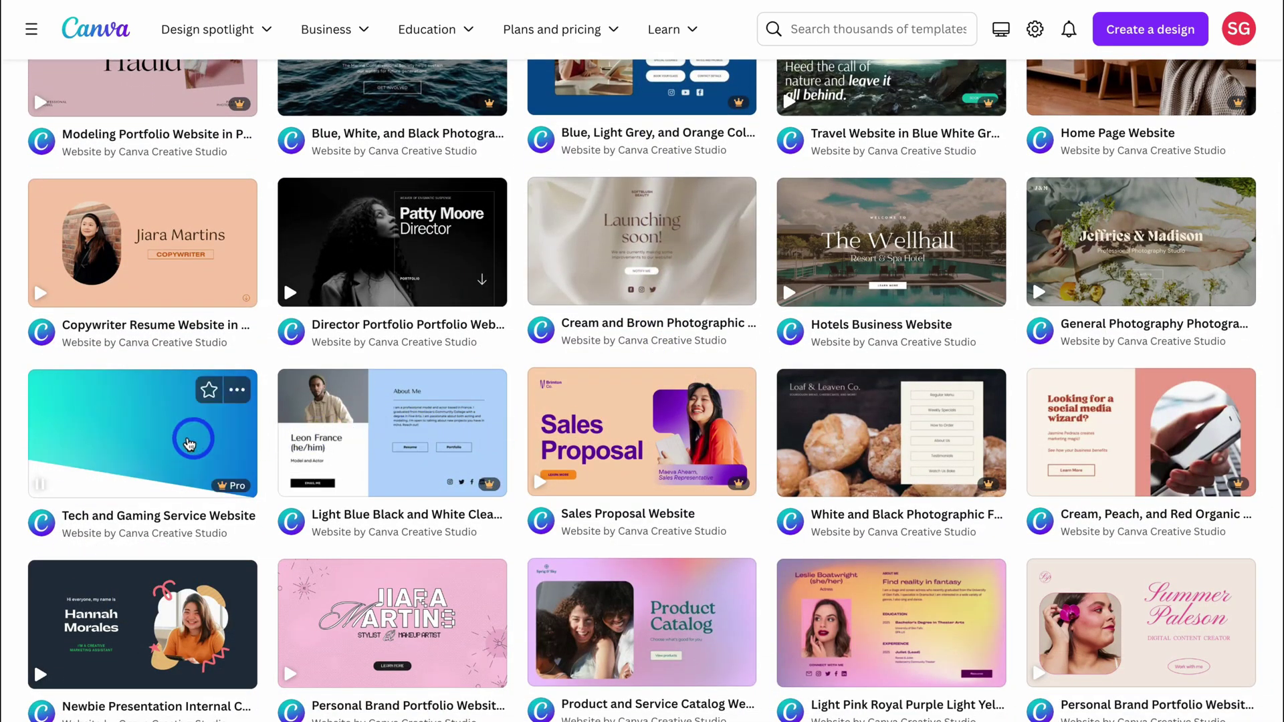
left_click(176, 433)
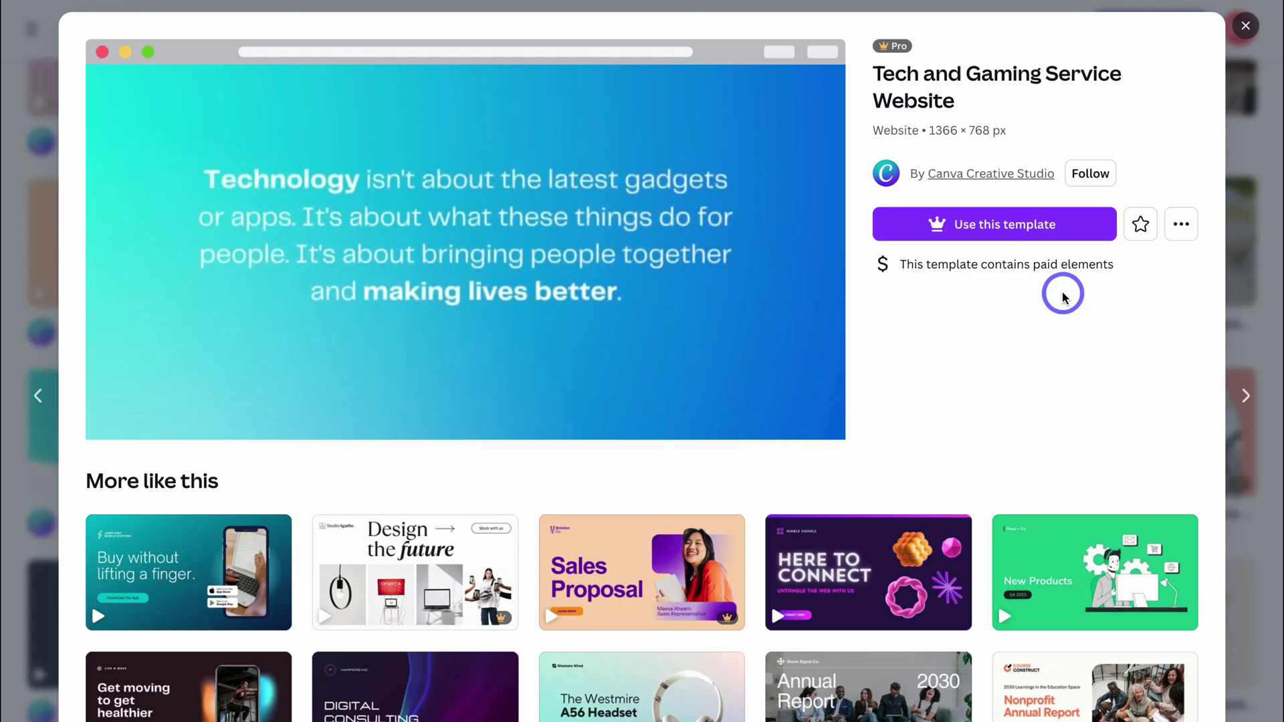
left_click(1245, 27)
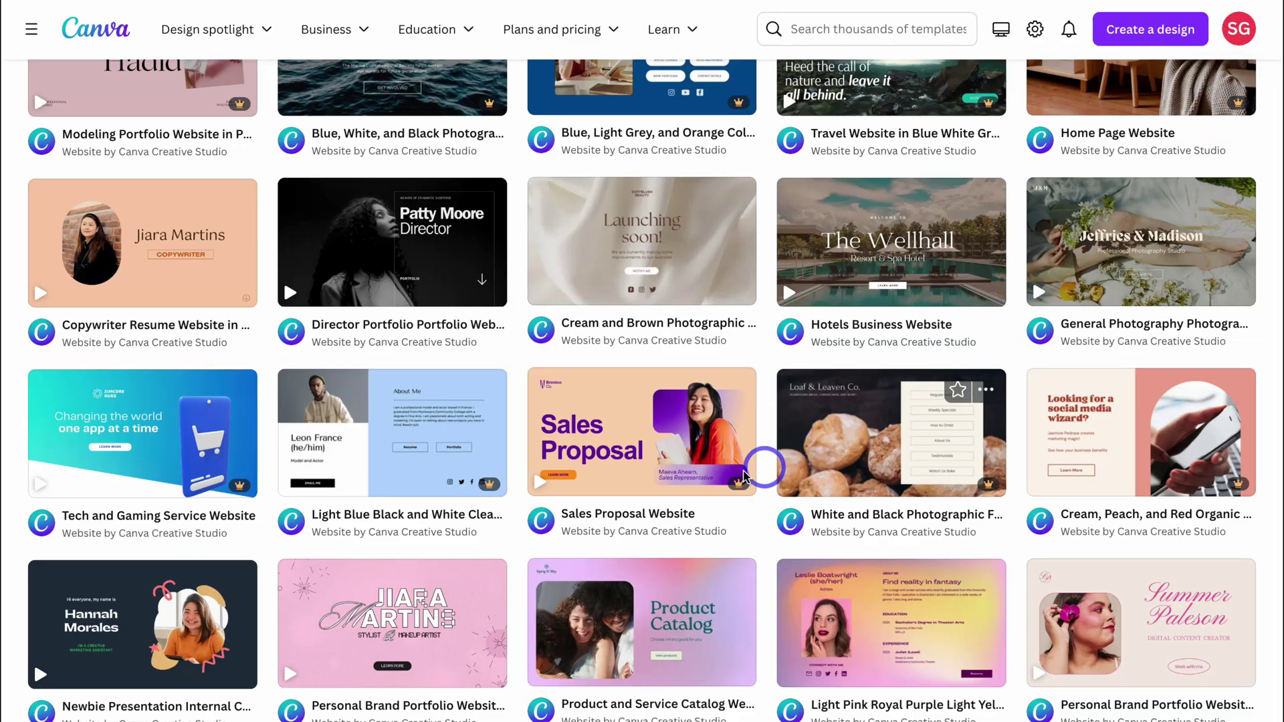
mouse_move(739, 480)
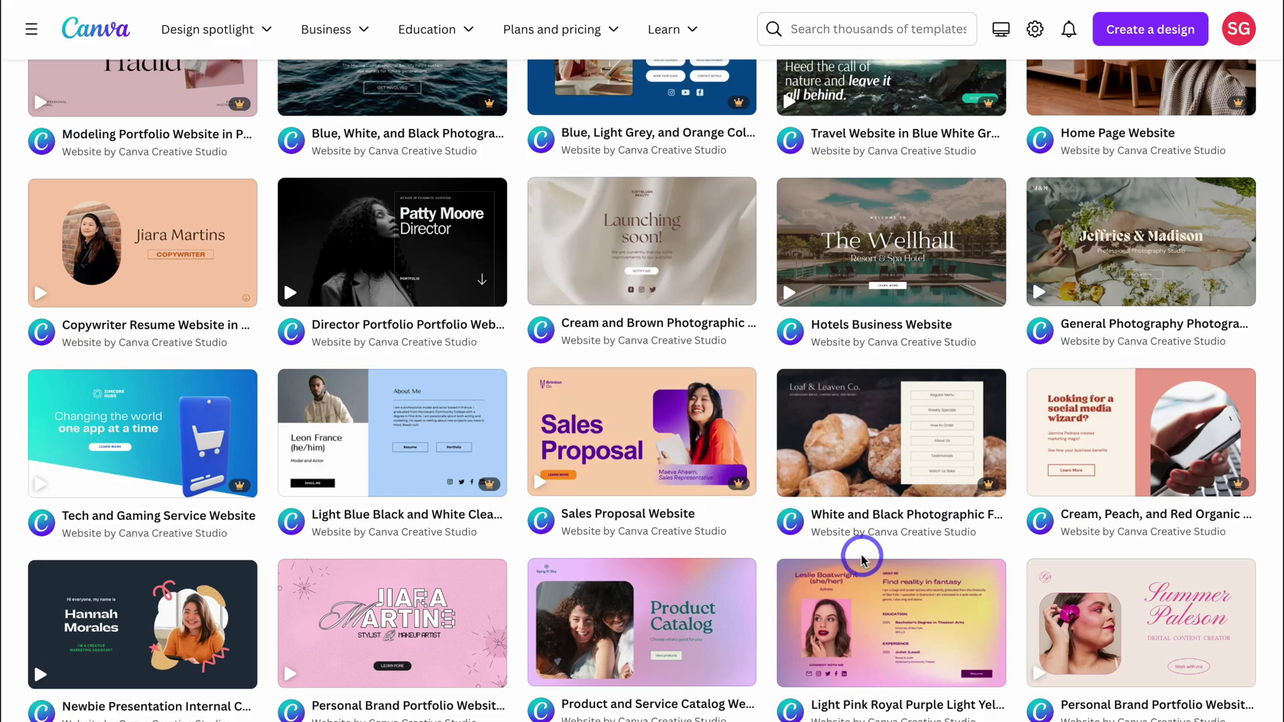
scroll(860, 555, "down", 6)
mouse_move(688, 462)
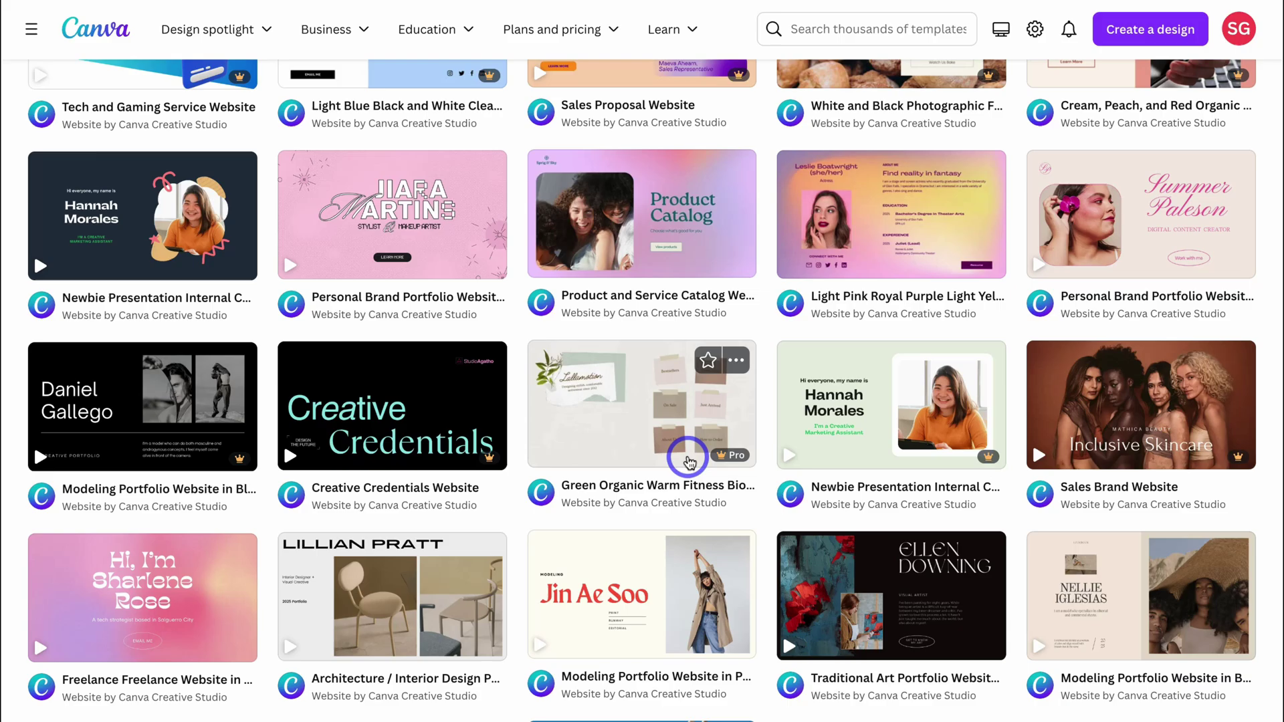
scroll(687, 455, "up", 15)
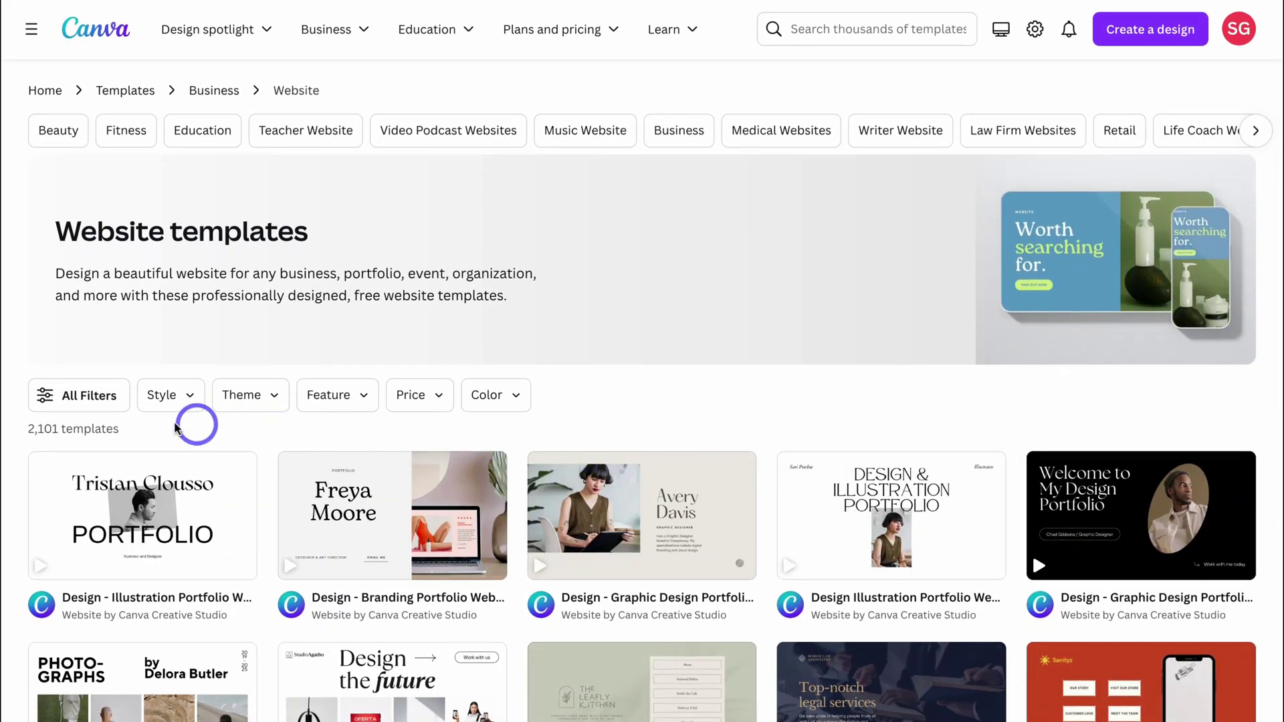
Filter the website templates by the Website theme and the Free price option
left_click(182, 401)
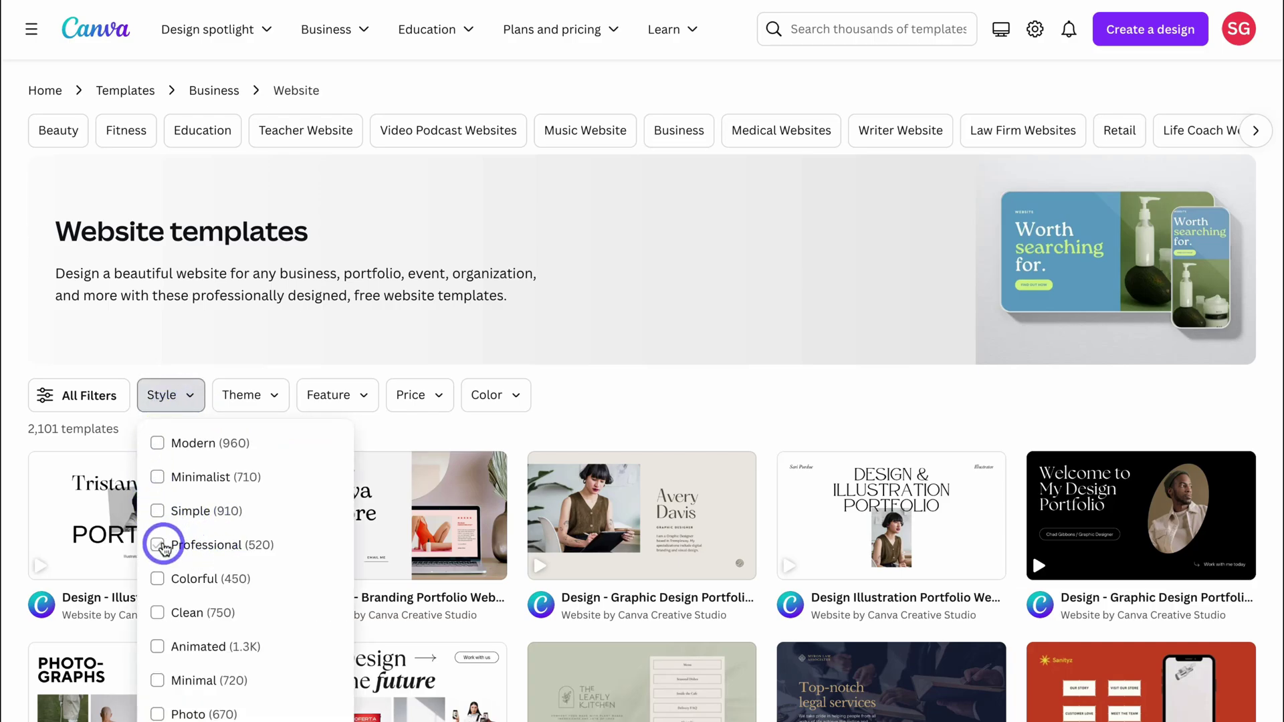
left_click(249, 396)
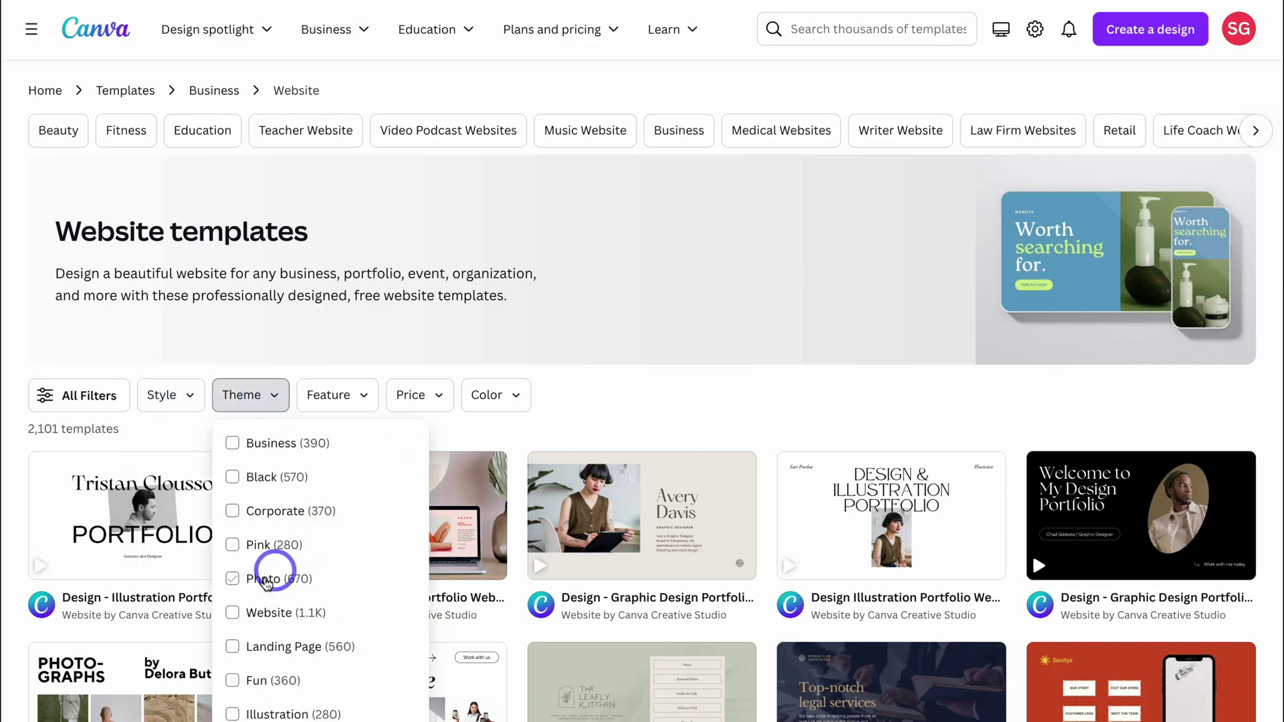
left_click(232, 613)
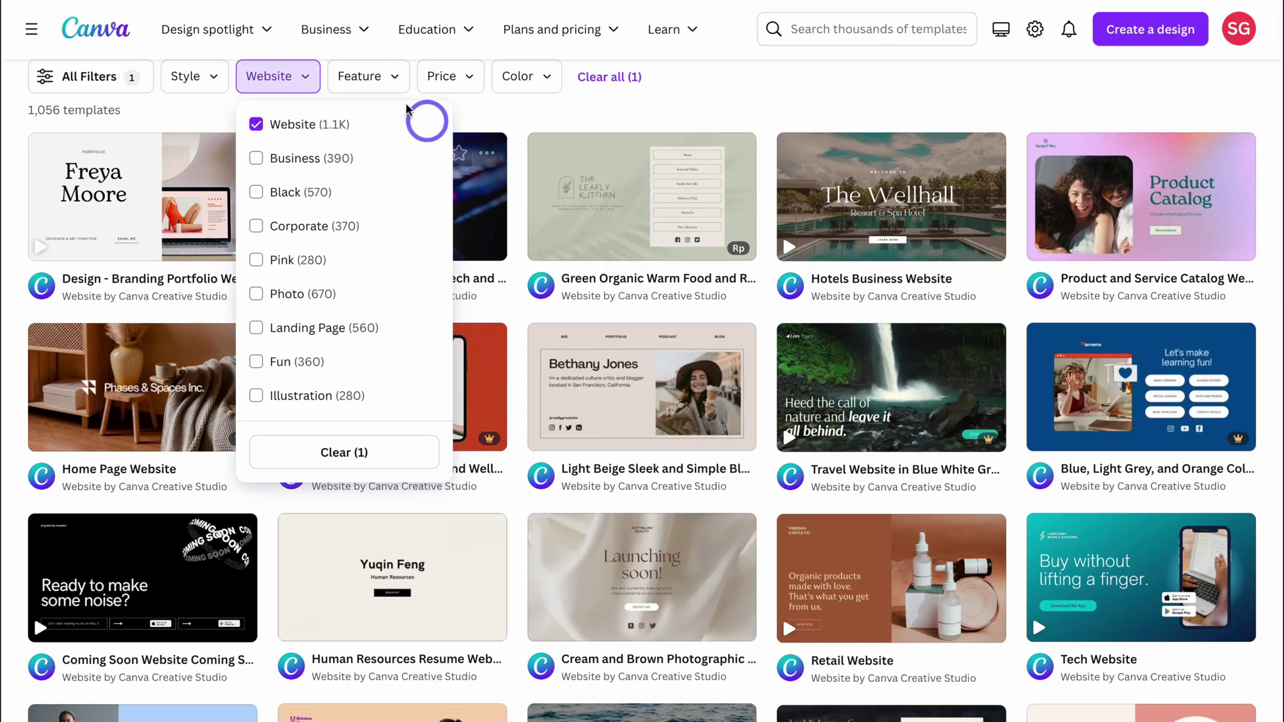
left_click(374, 78)
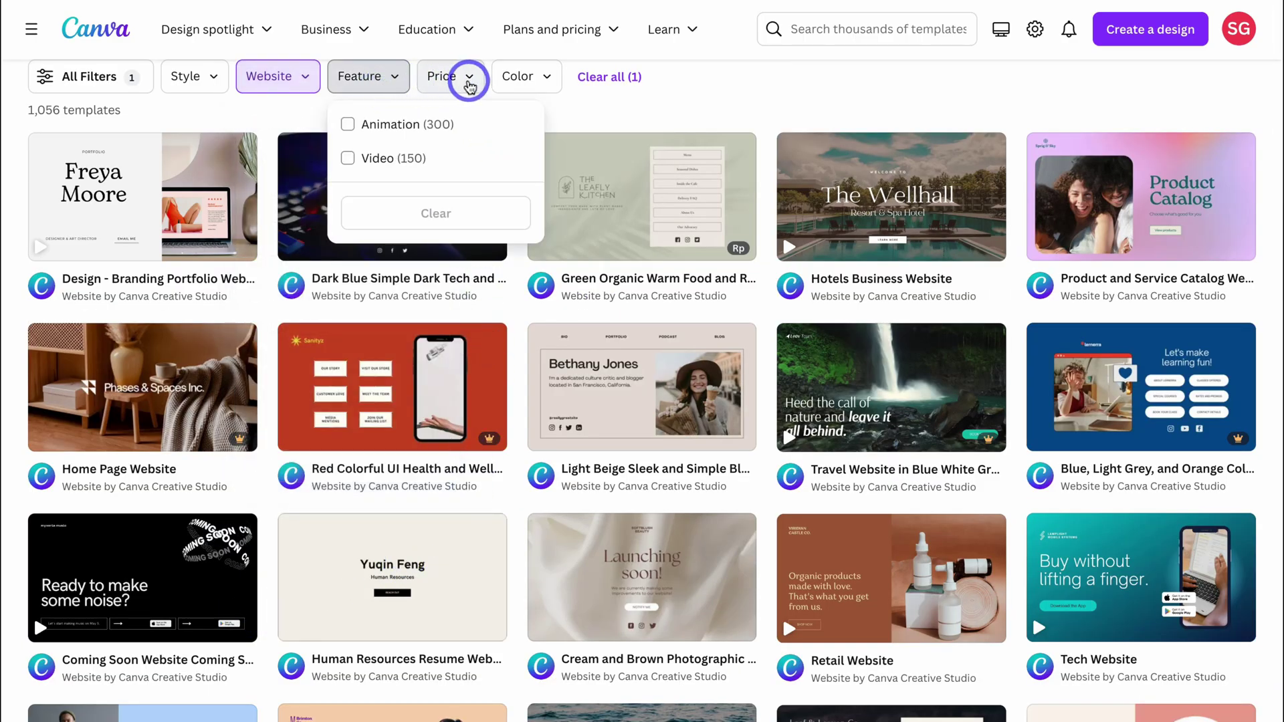
left_click(469, 79)
left_click(471, 143)
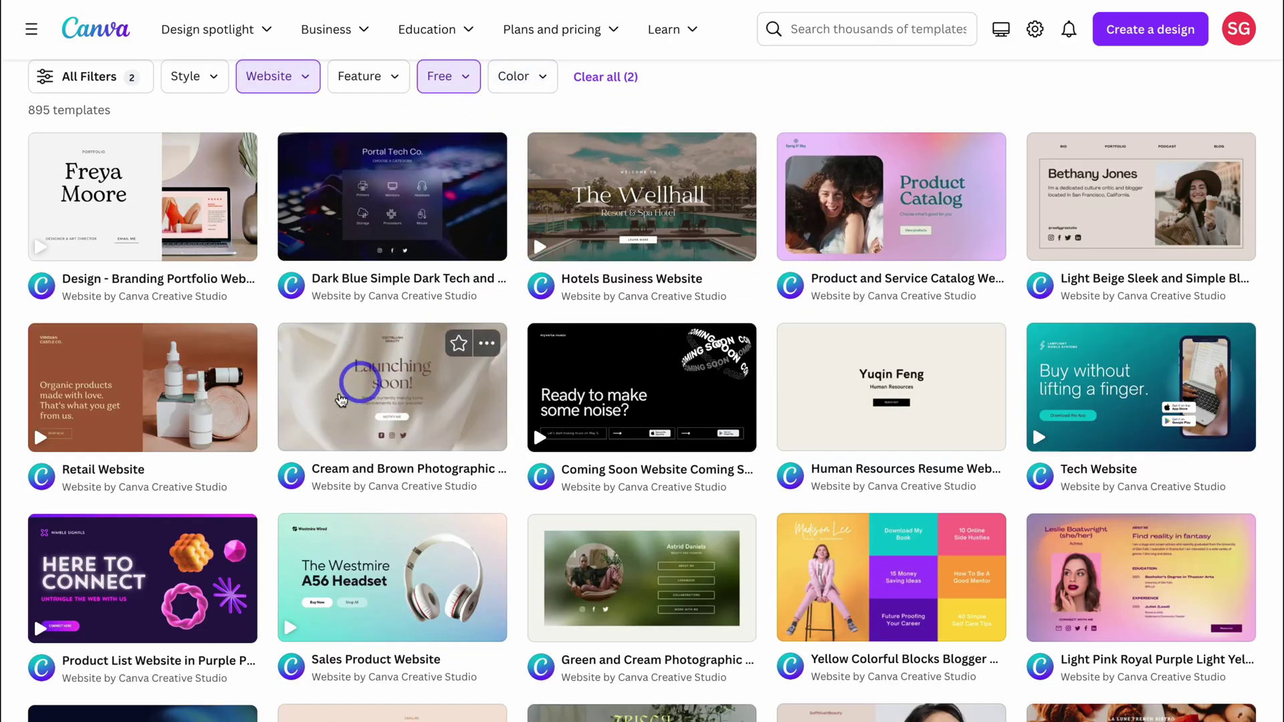
Open the Retail Website template and start customizing it in the editor
mouse_move(234, 414)
left_click(178, 404)
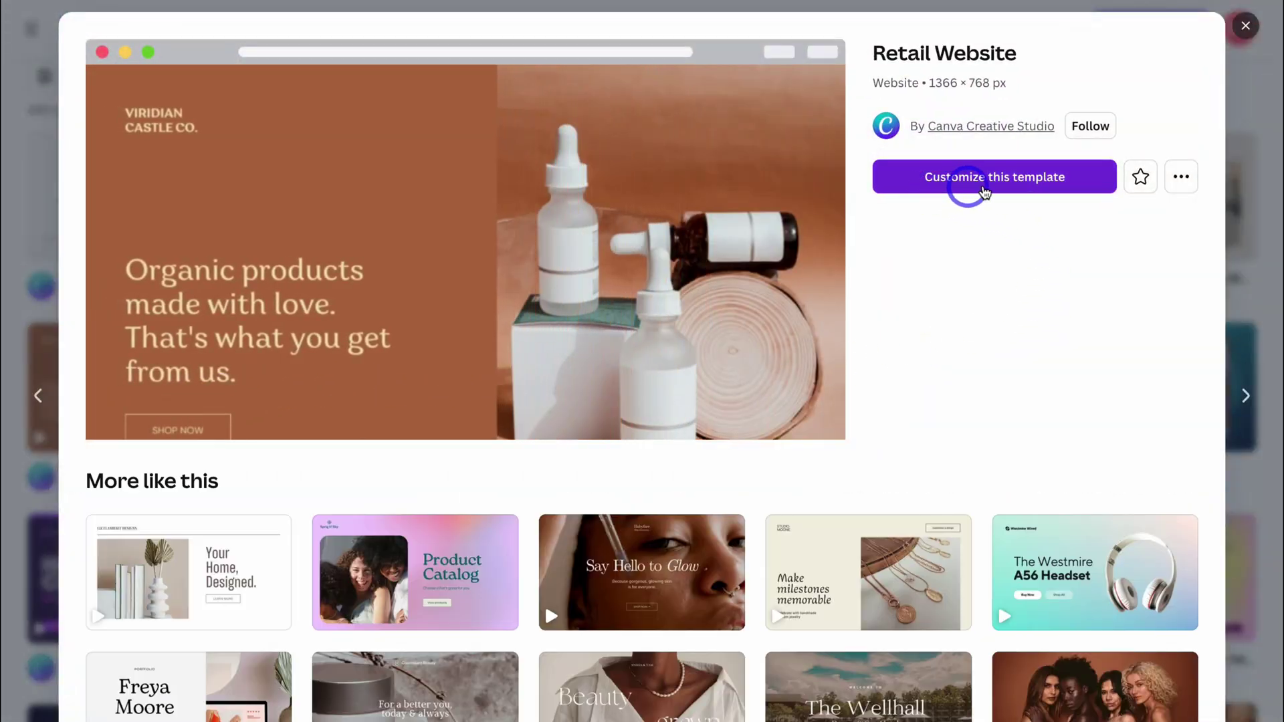
left_click(1070, 177)
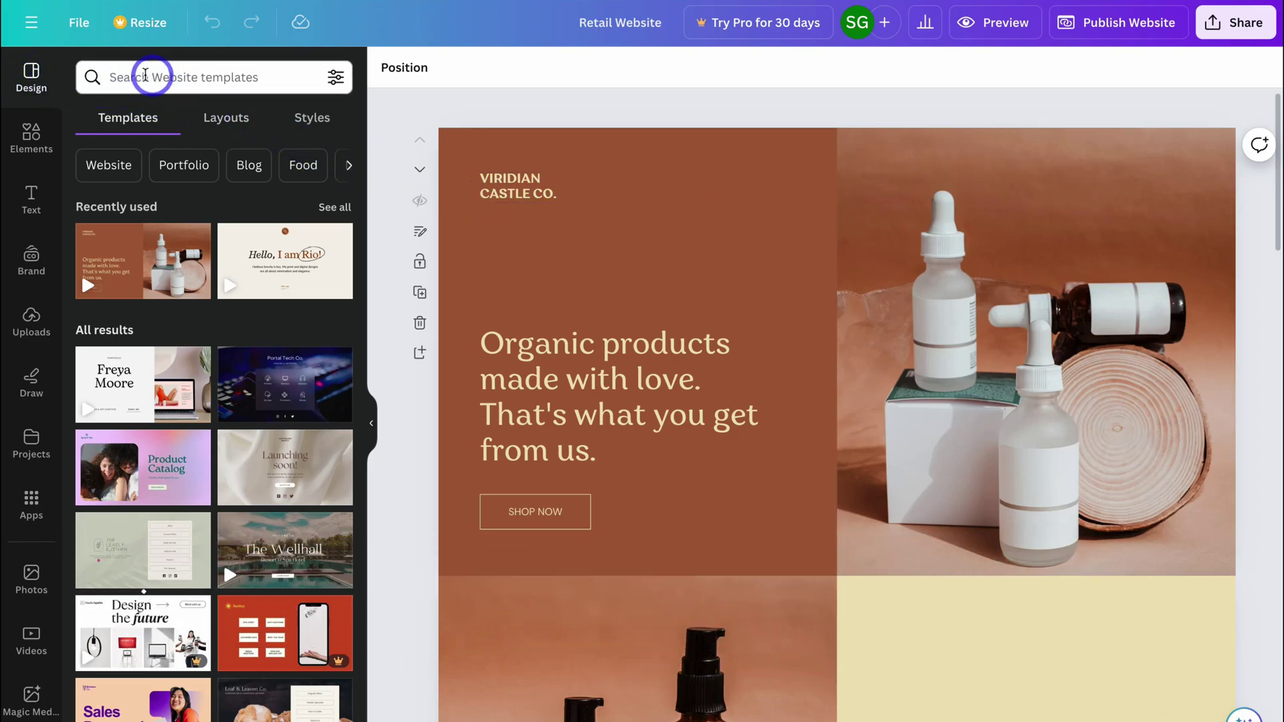
Search the website templates for "jewelry" and look through the pages of the dark grey and light brown Fashion Retail Website template
left_click(110, 75)
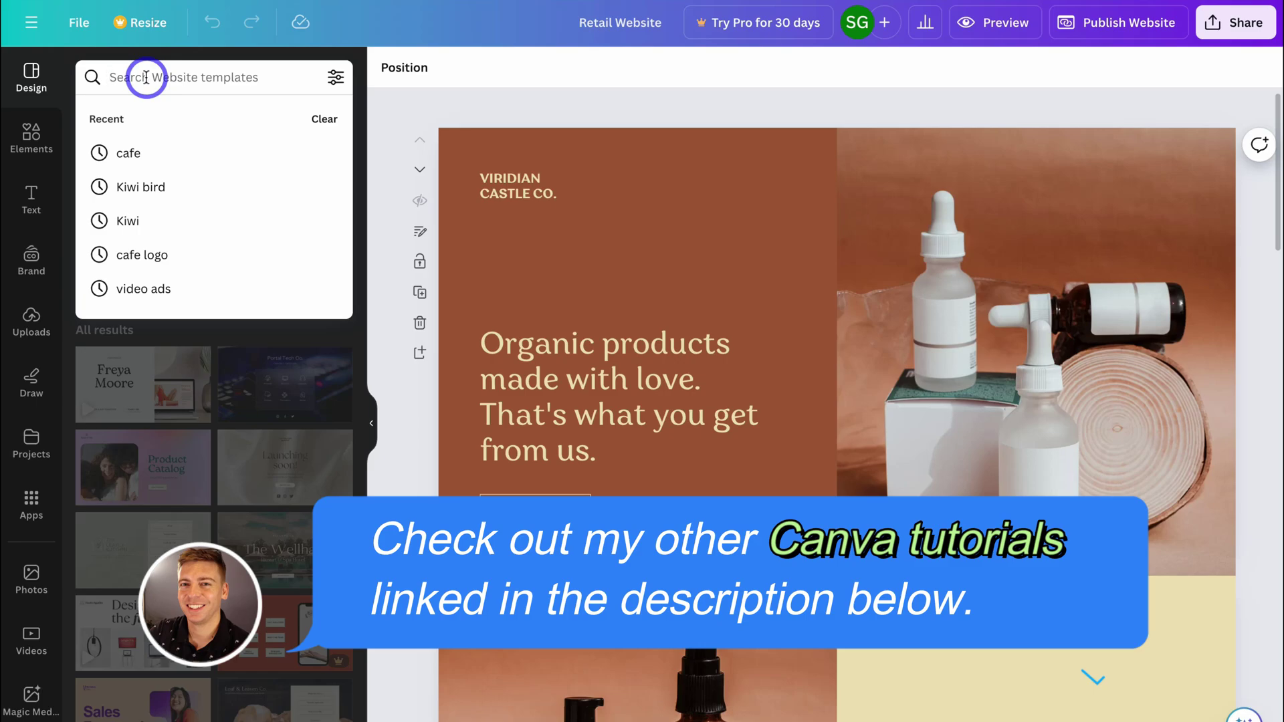
type("jewelry")
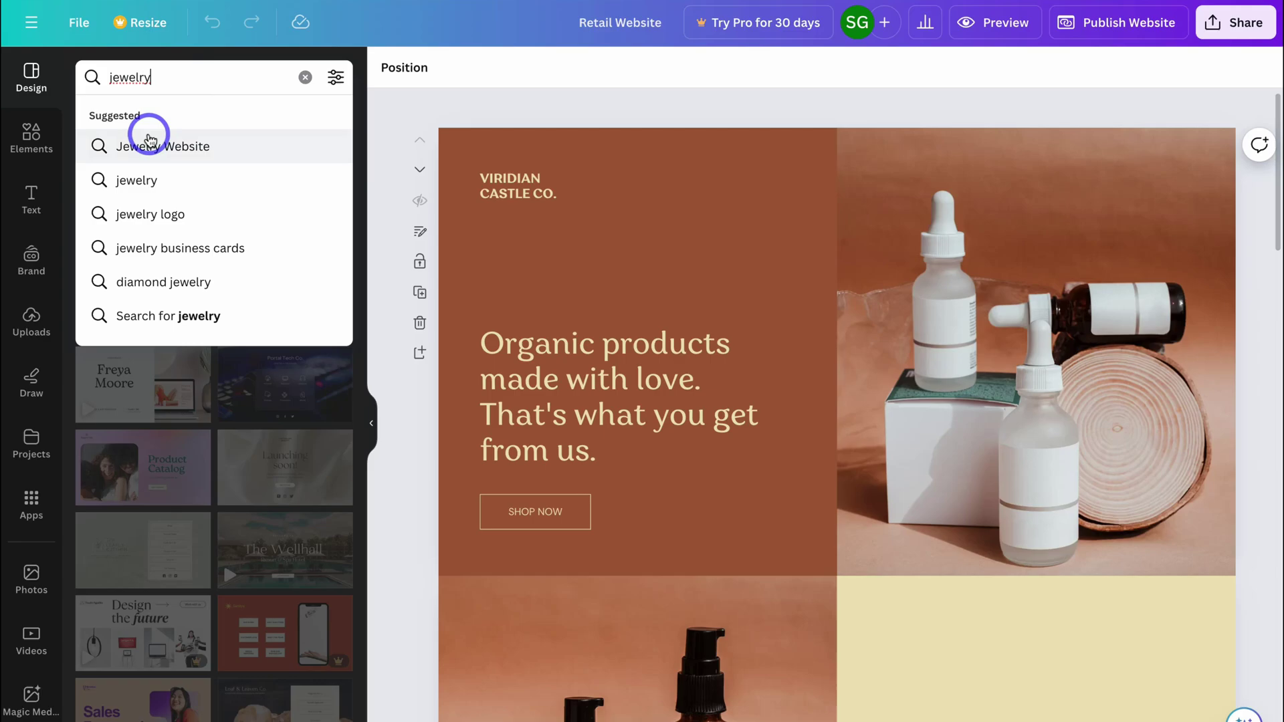
left_click(208, 179)
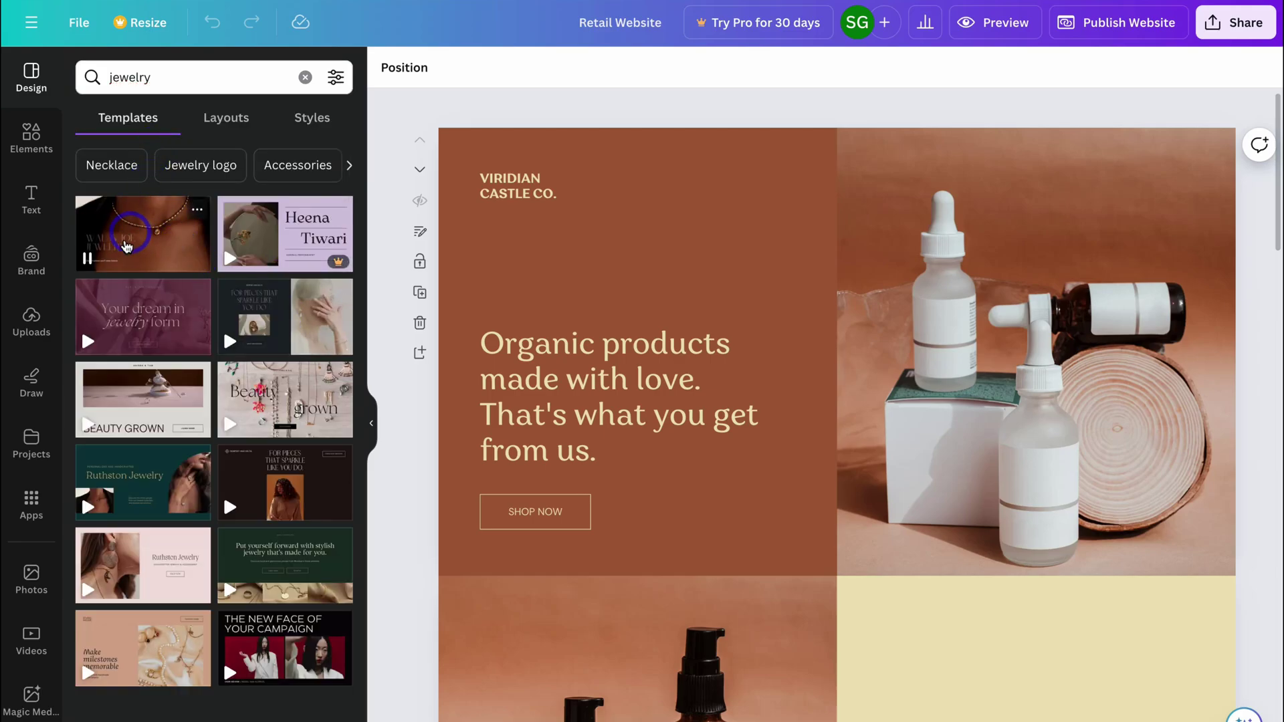
left_click(155, 240)
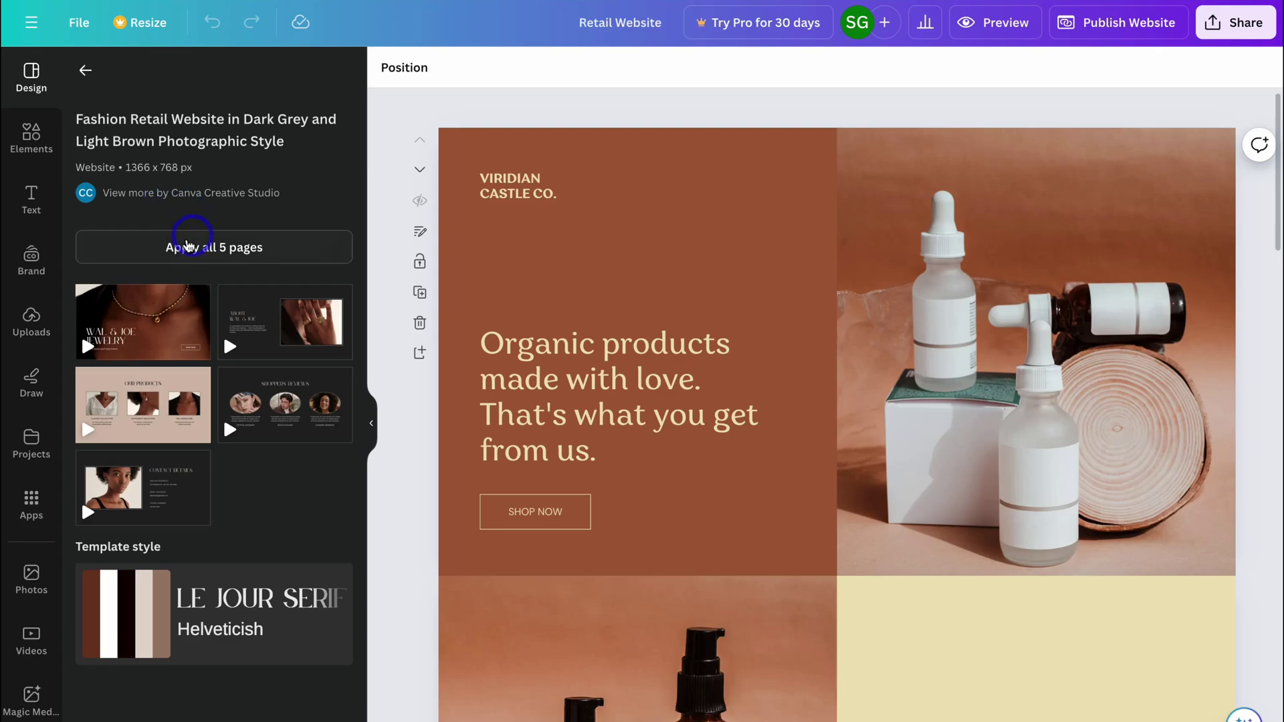
left_click(187, 254)
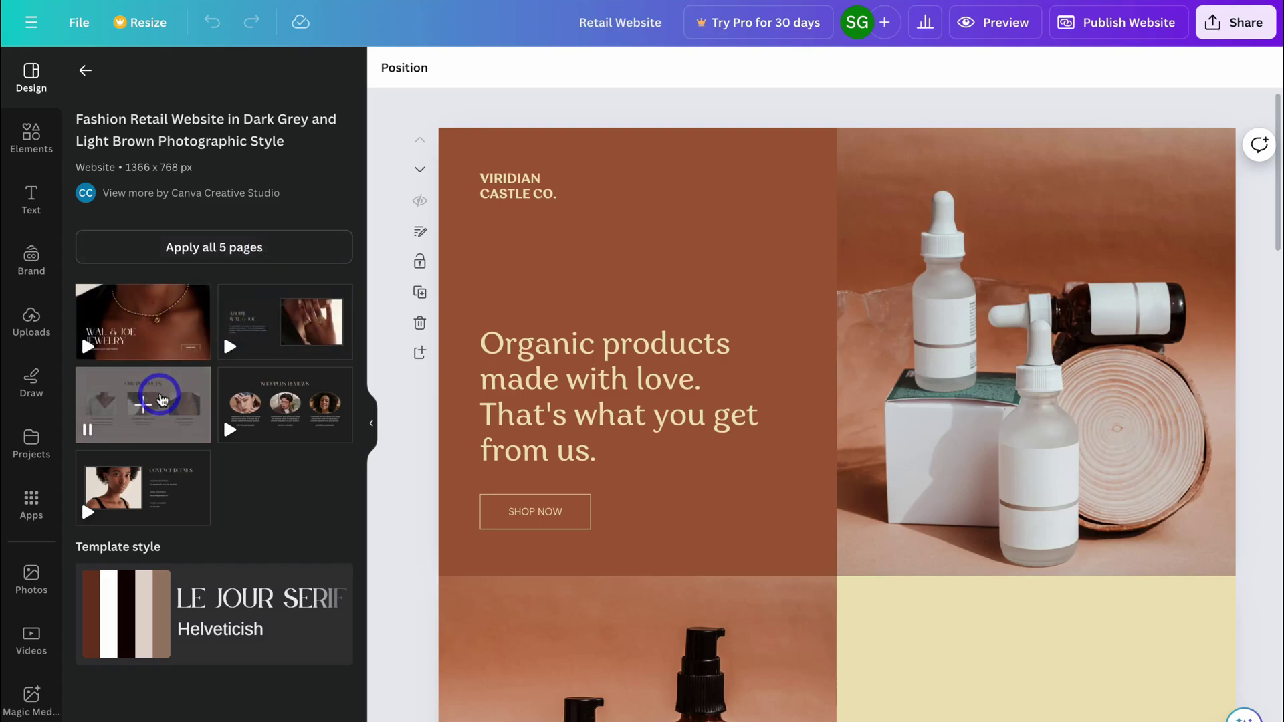
left_click(81, 69)
Look over the Retail Website's sections and inspect the hero image, headline and brand name as editable elements
left_click(608, 280)
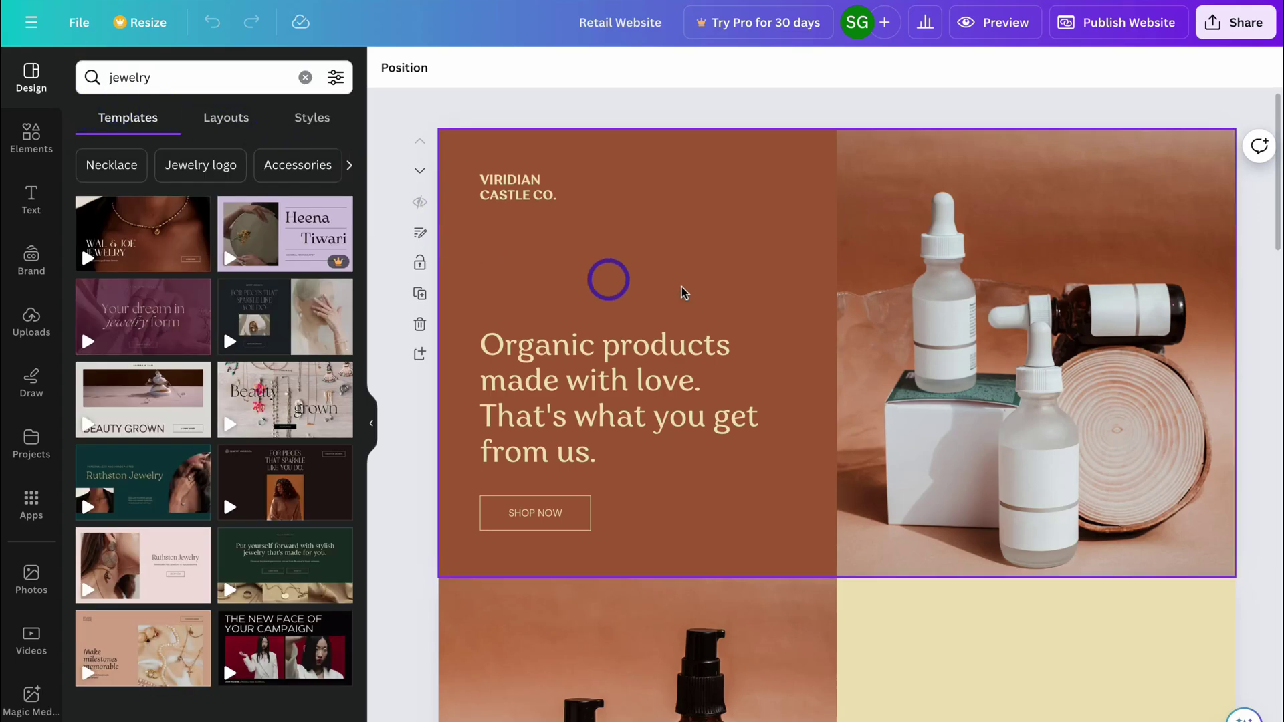
scroll(791, 261, "down", 10)
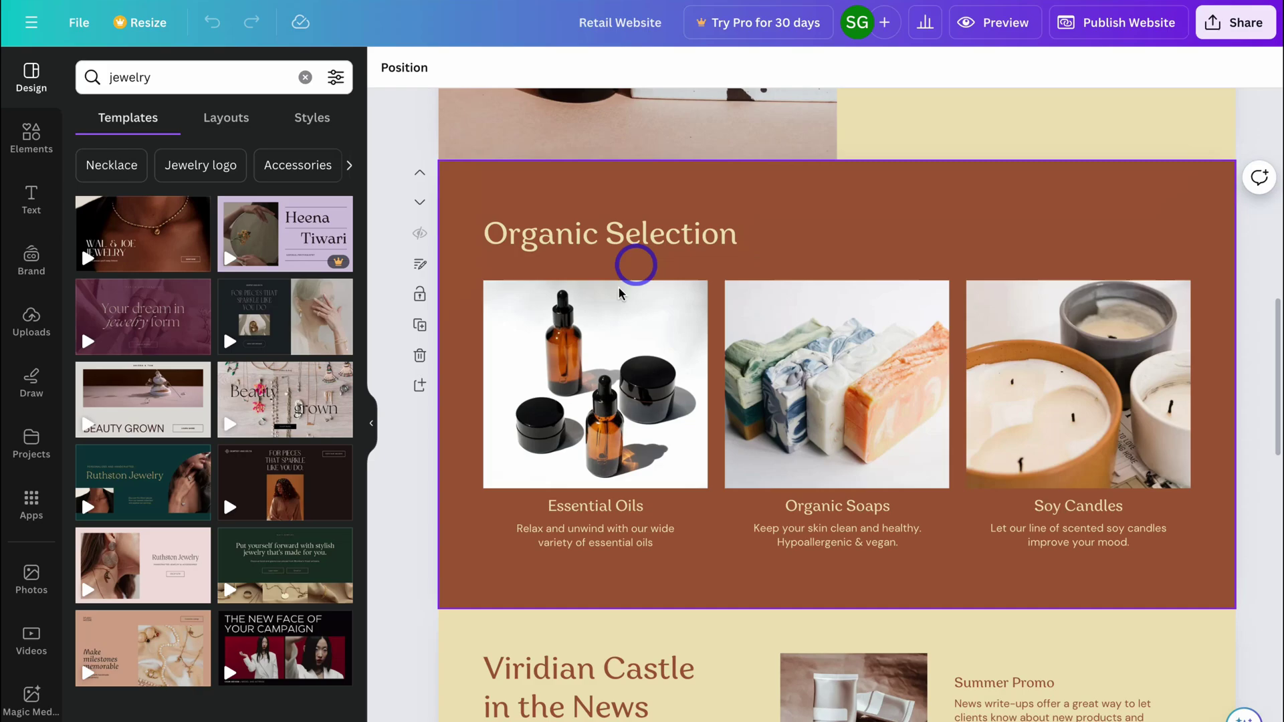
left_click(871, 384)
left_click(1020, 383)
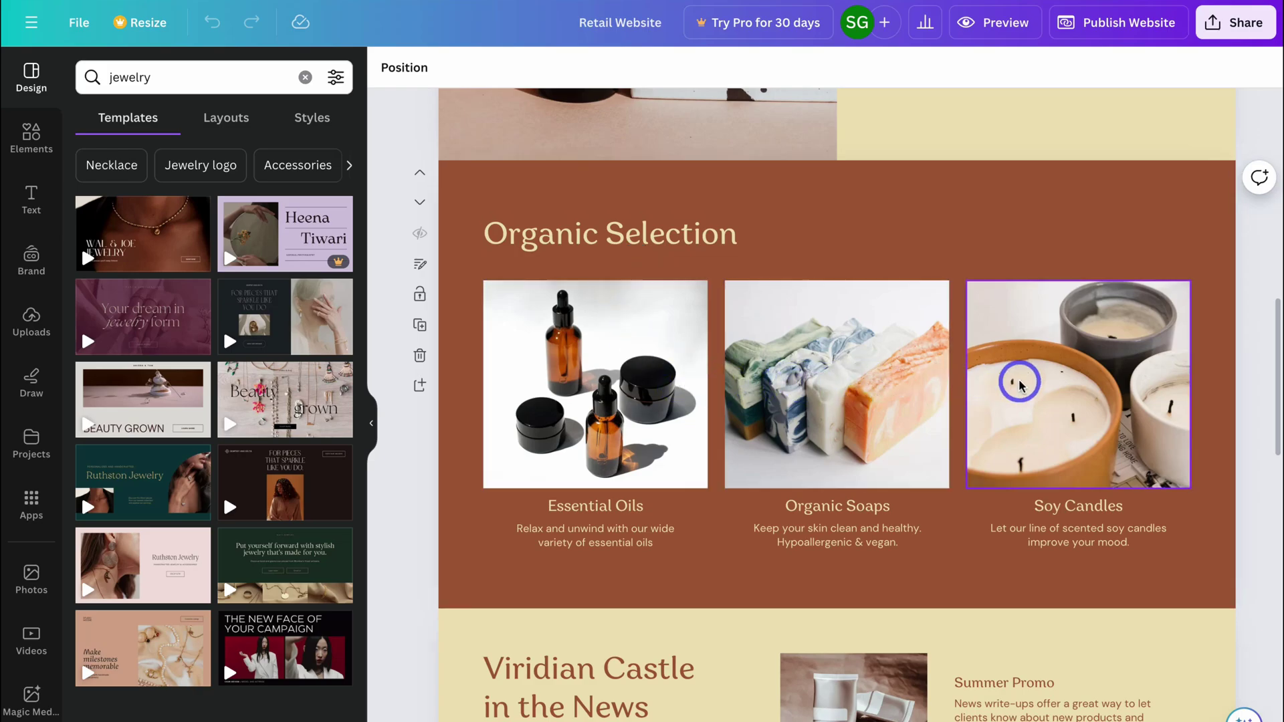
scroll(1020, 383, "down", 10)
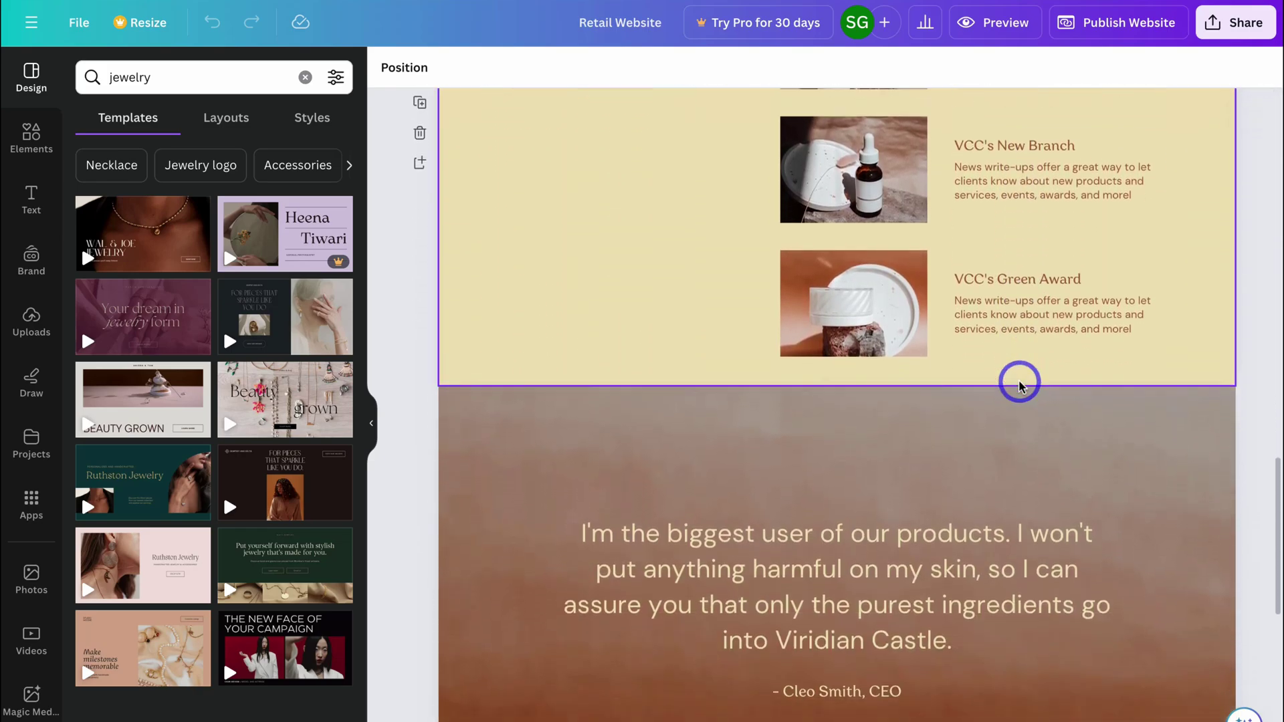
scroll(1019, 383, "up", 12)
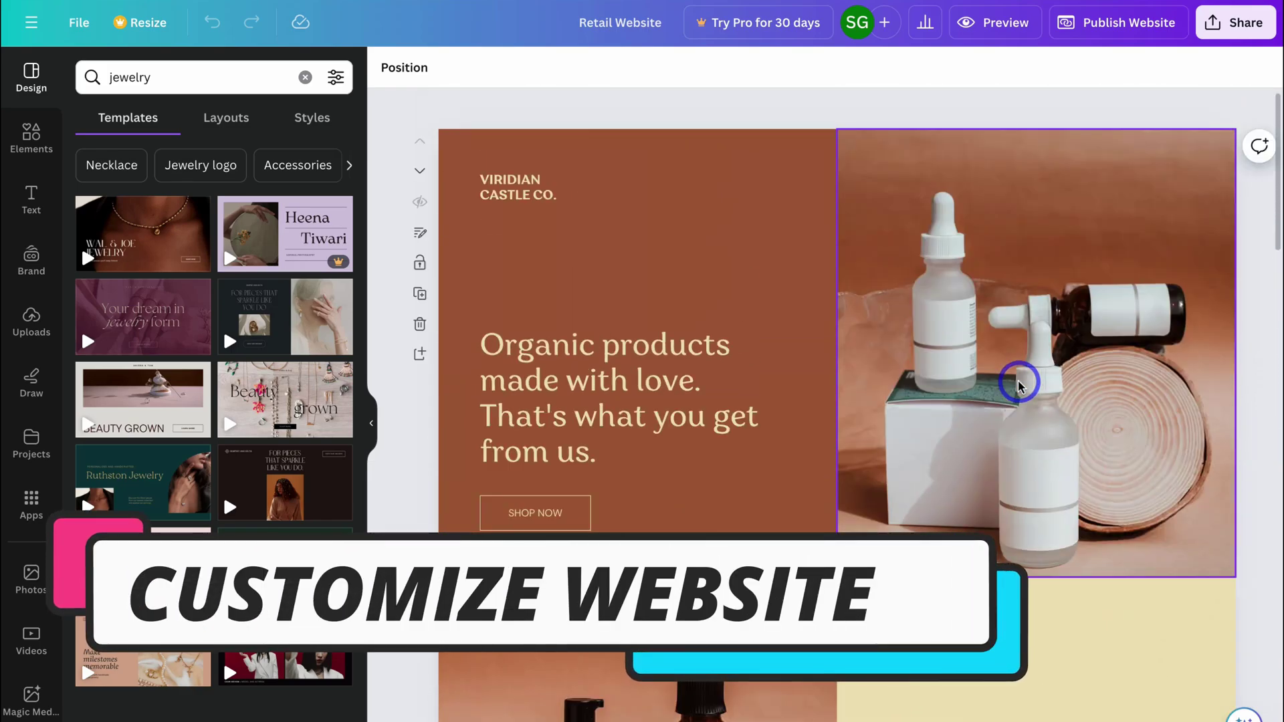
left_click(1020, 383)
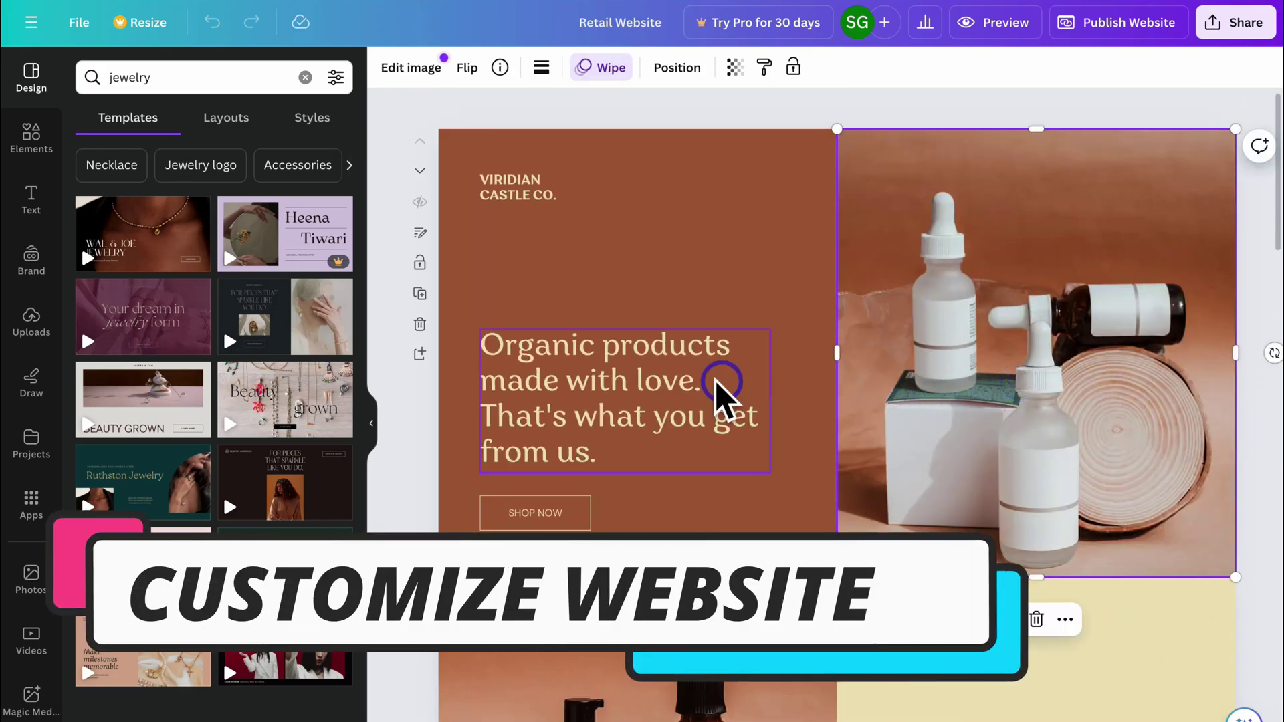
left_click(614, 400)
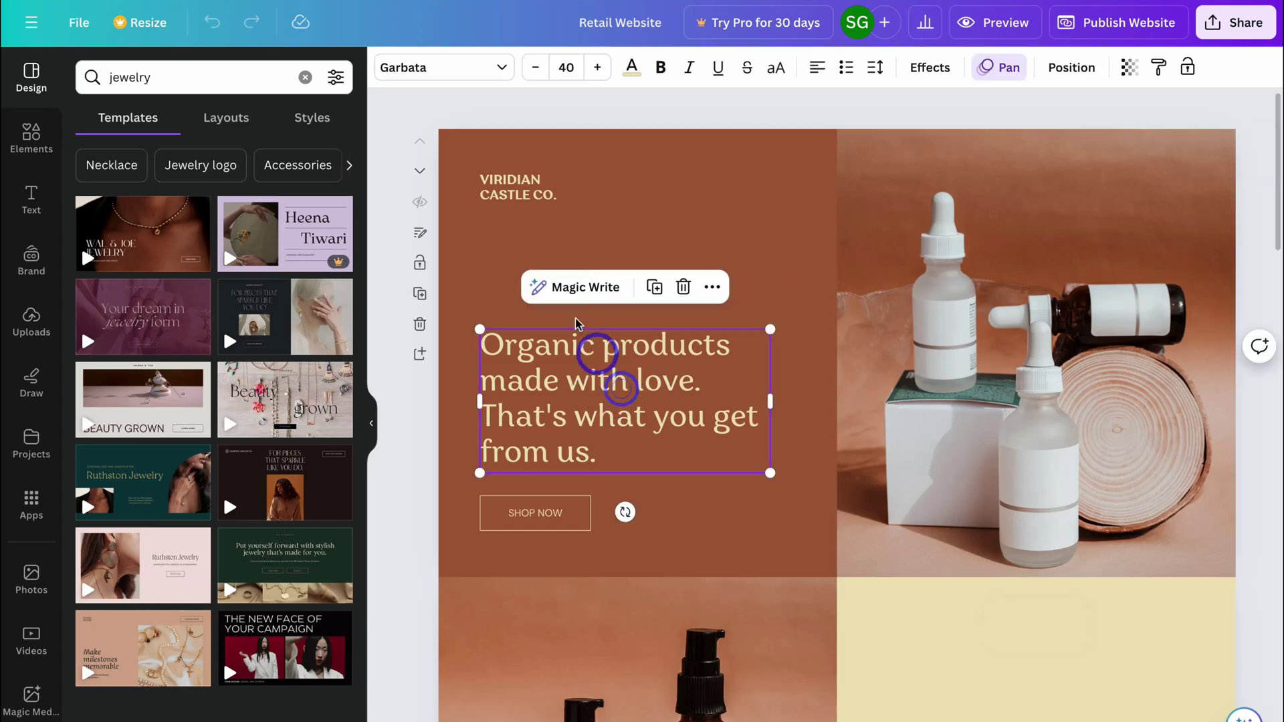
left_click(511, 195)
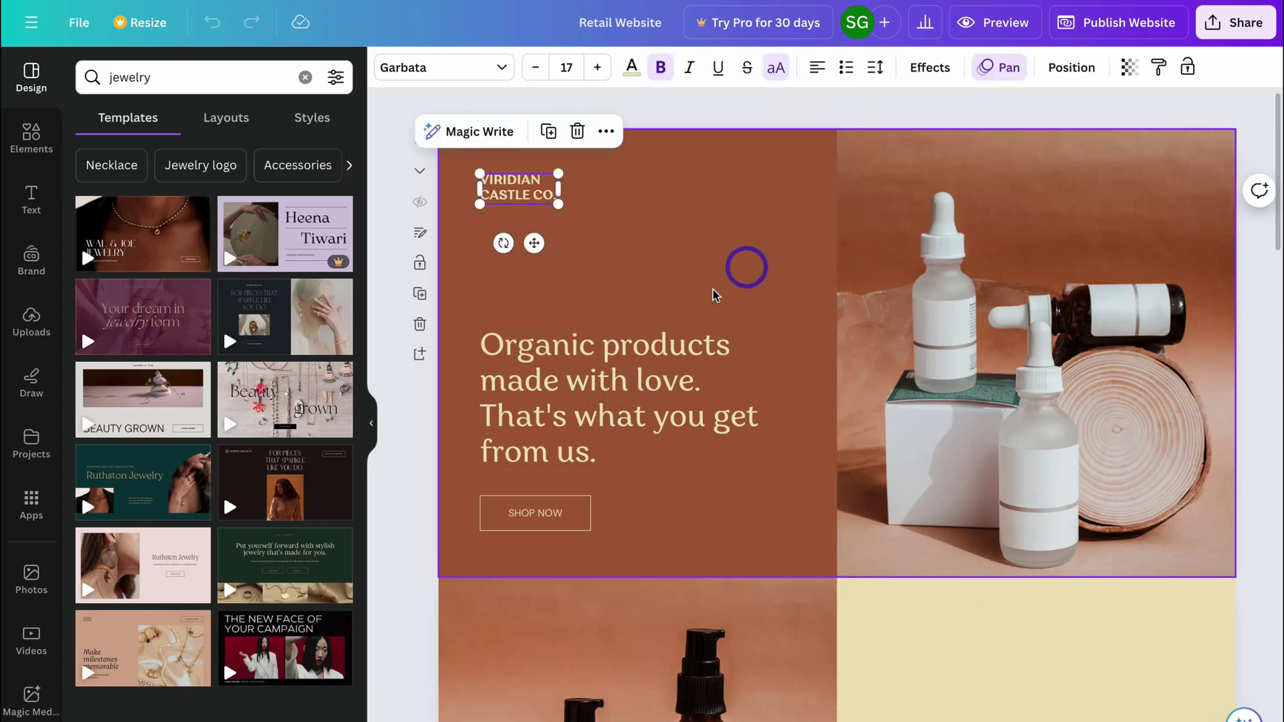
Replace the hero headline text with "Personalized Jewelry Hand-Crafted to Inspire"
left_click(655, 420)
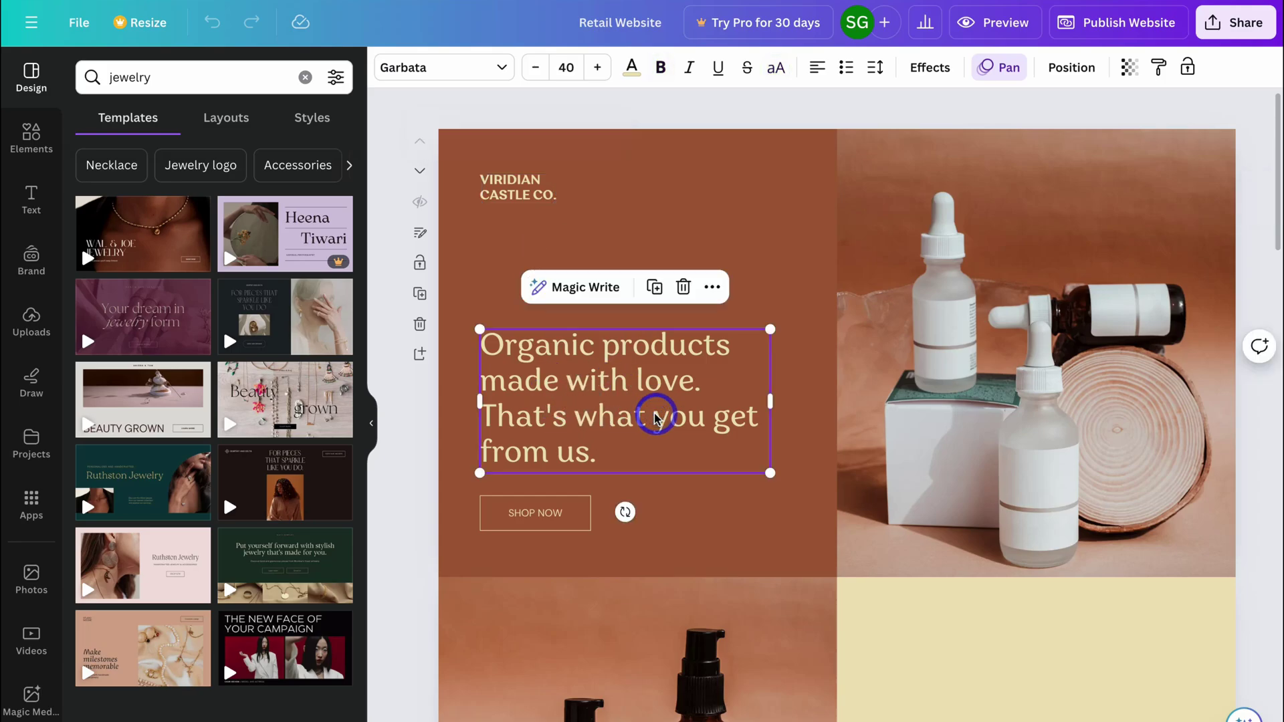
left_click(608, 436)
left_click_drag(608, 436, 493, 335)
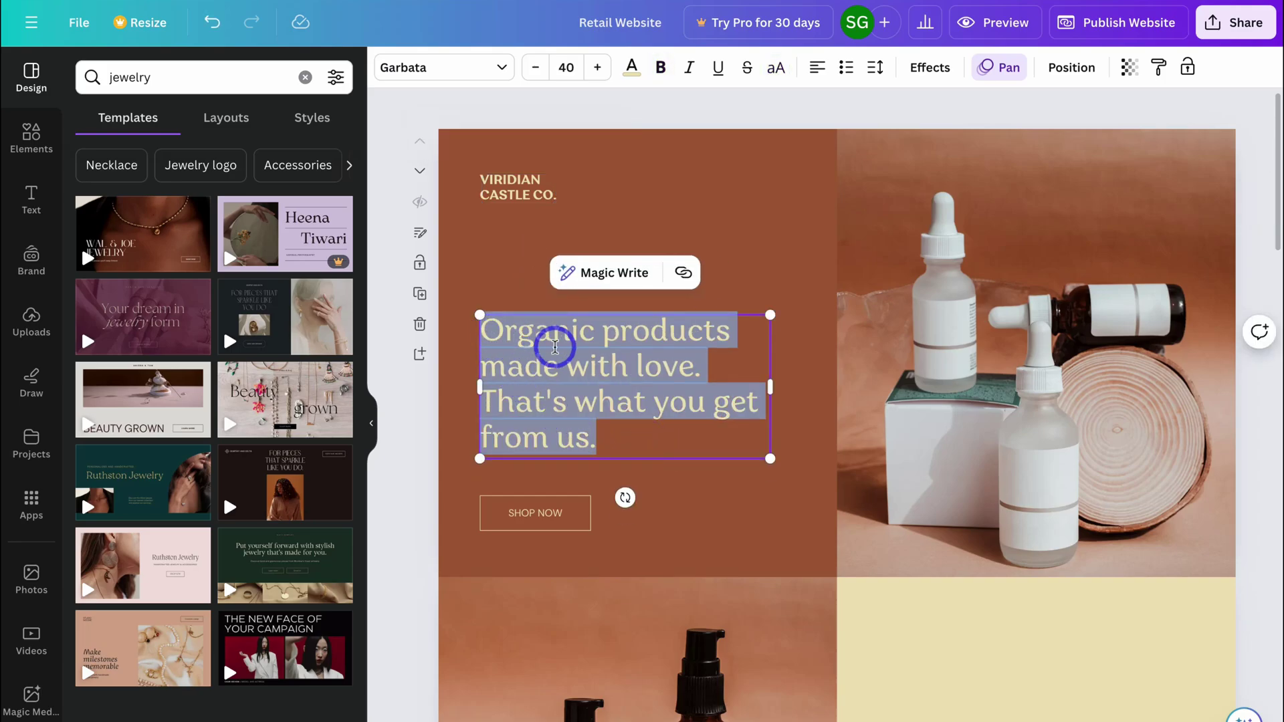
type("Personalized Jewelry Hand-Crafted to Inspire")
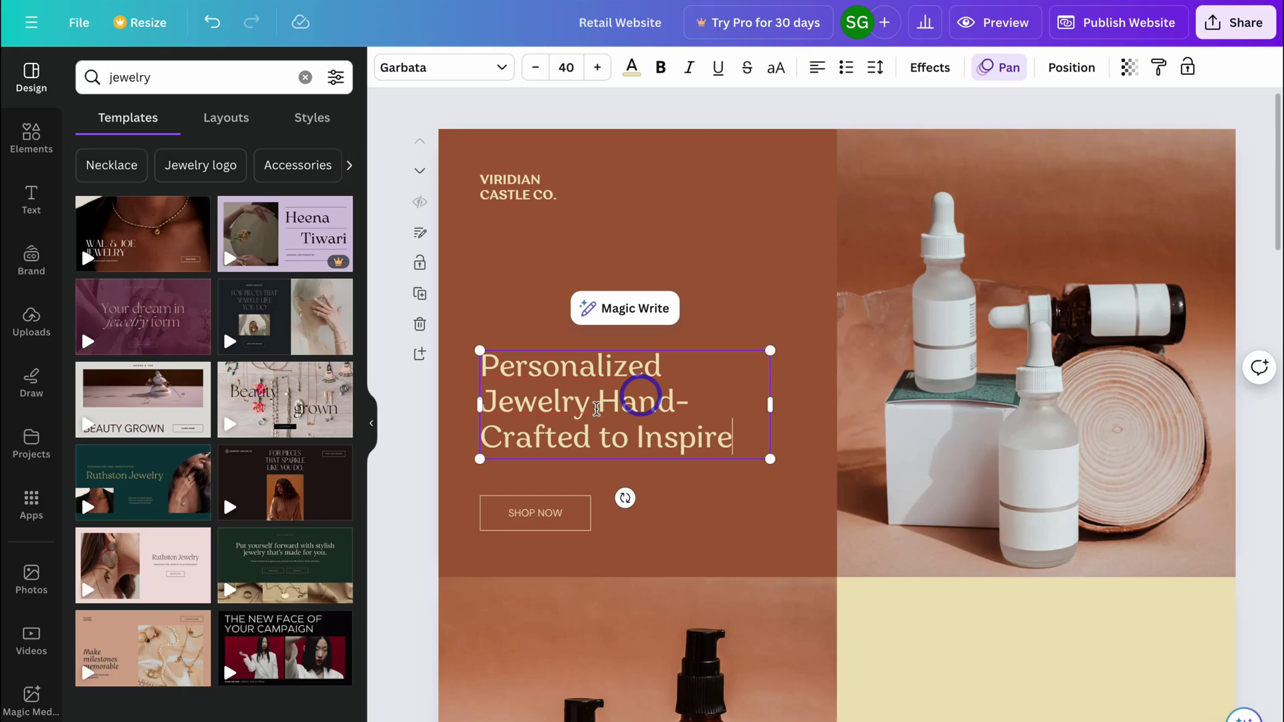
Enlarge the hero headline's text box so its font size is about 46
left_click(676, 418)
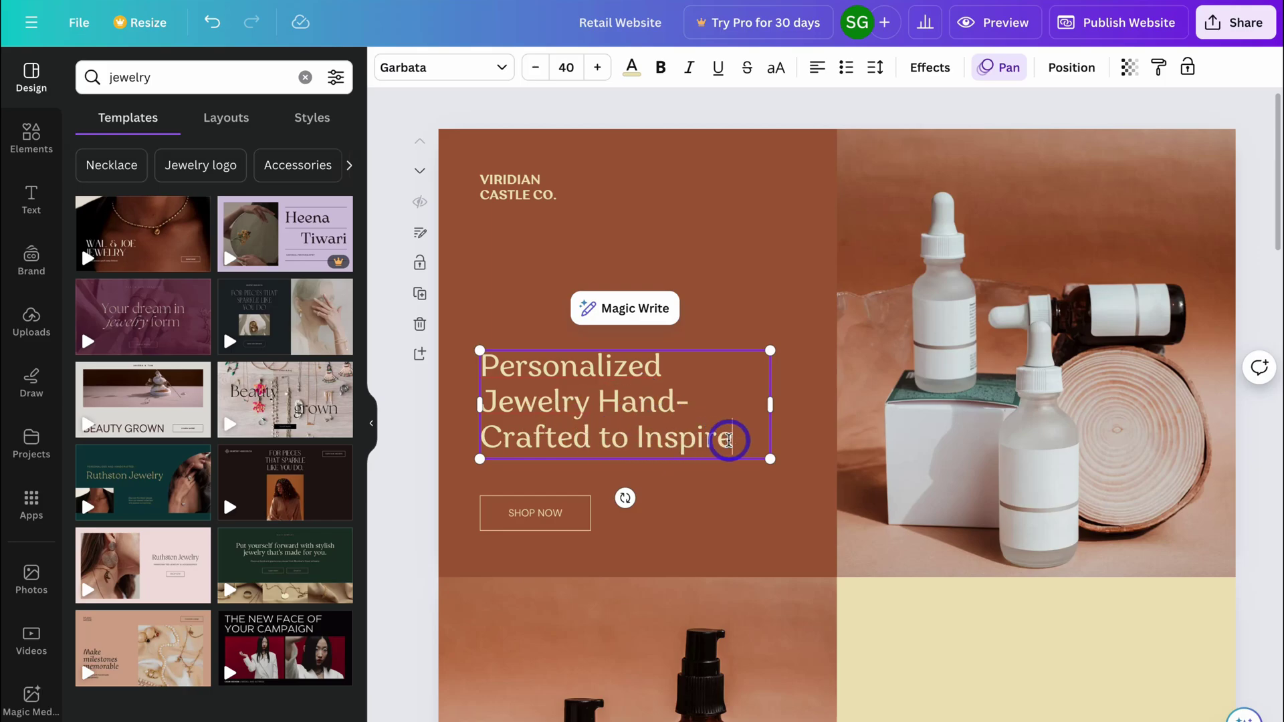
left_click_drag(772, 460, 809, 473)
left_click(599, 71)
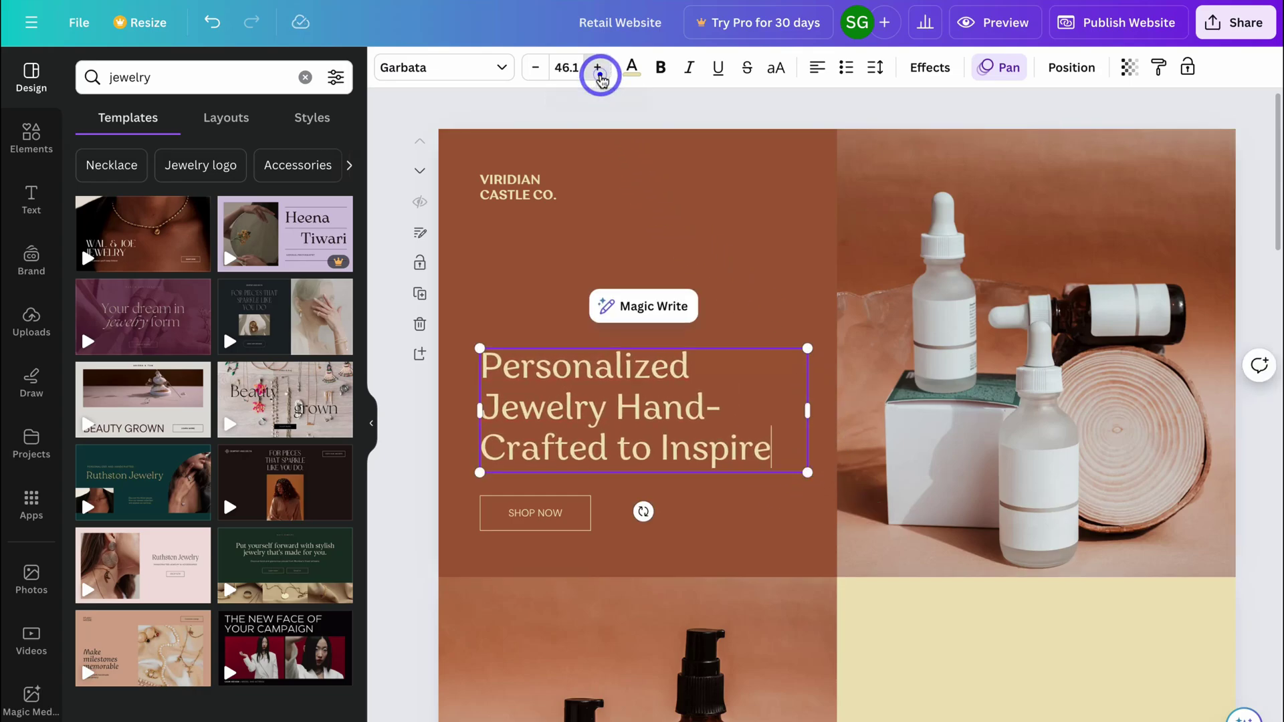
Set the hero headline's font size to 45.1 and finish editing its text
left_click(598, 70)
left_click(535, 70)
left_click(535, 69)
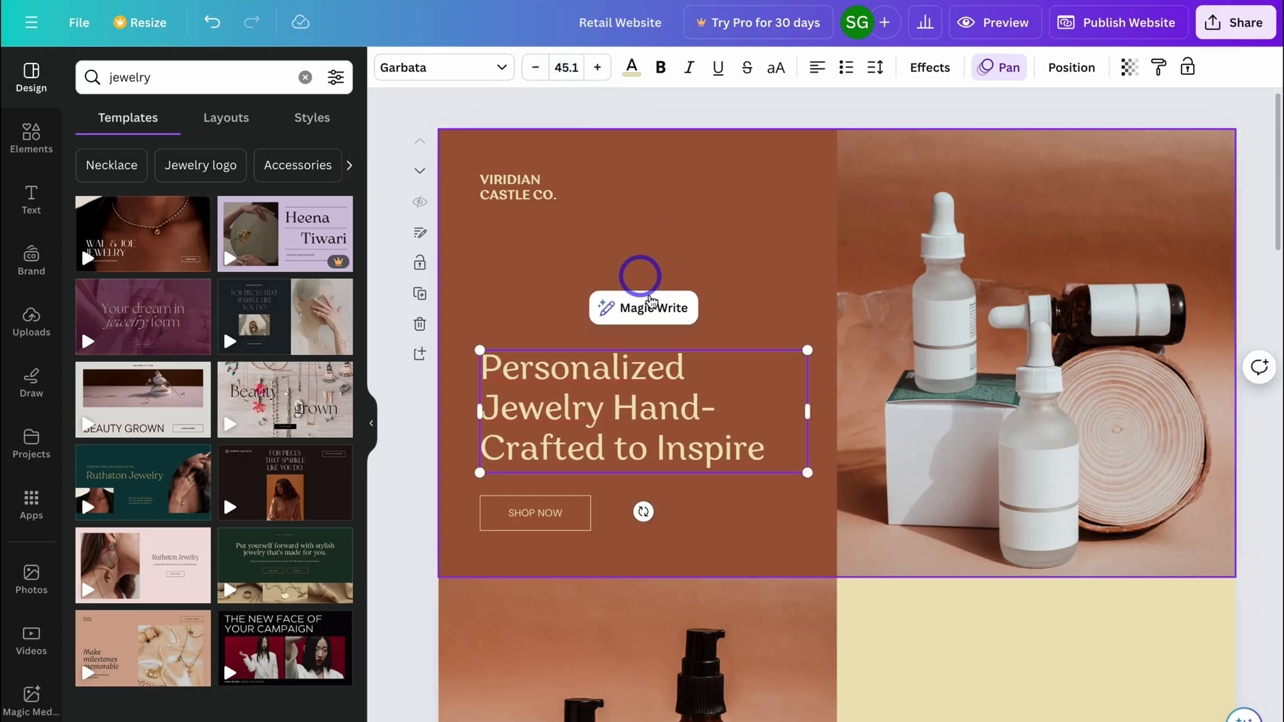
key("Escape")
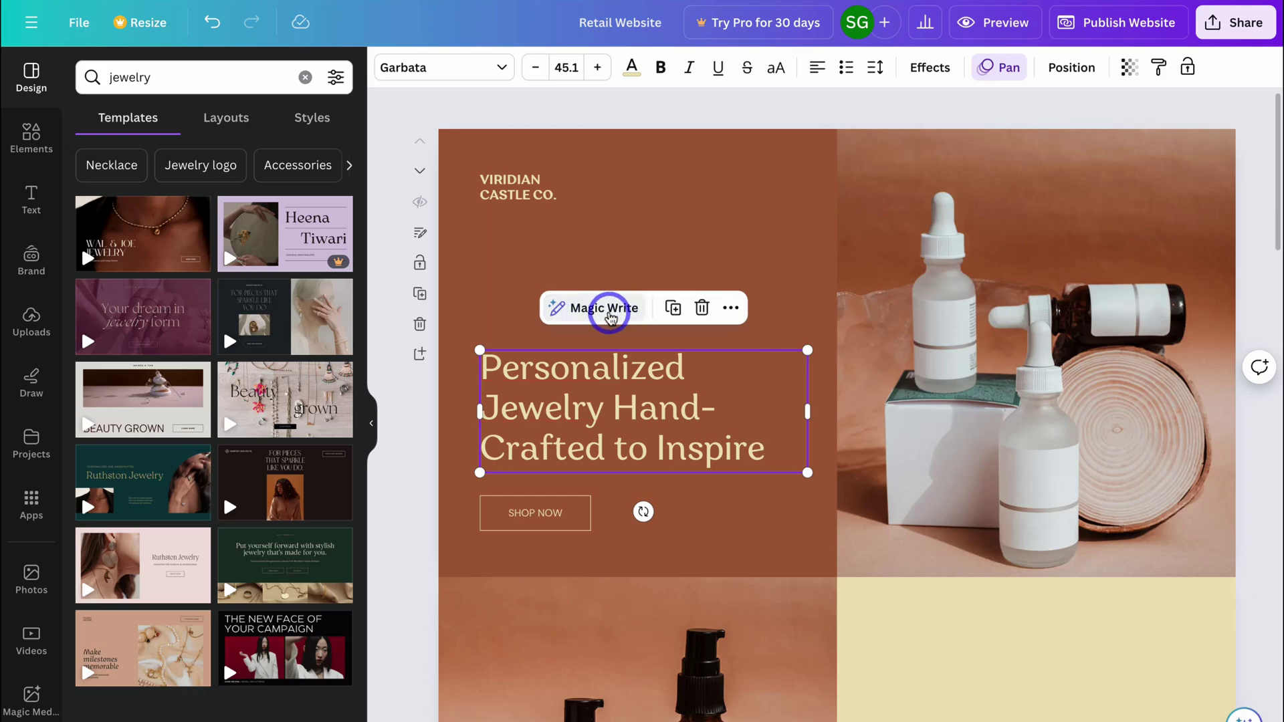
Delete the "Viridian Castle Co." brand text from the hero section and upload the "Gauld & Garrett Logo" image
left_click(522, 194)
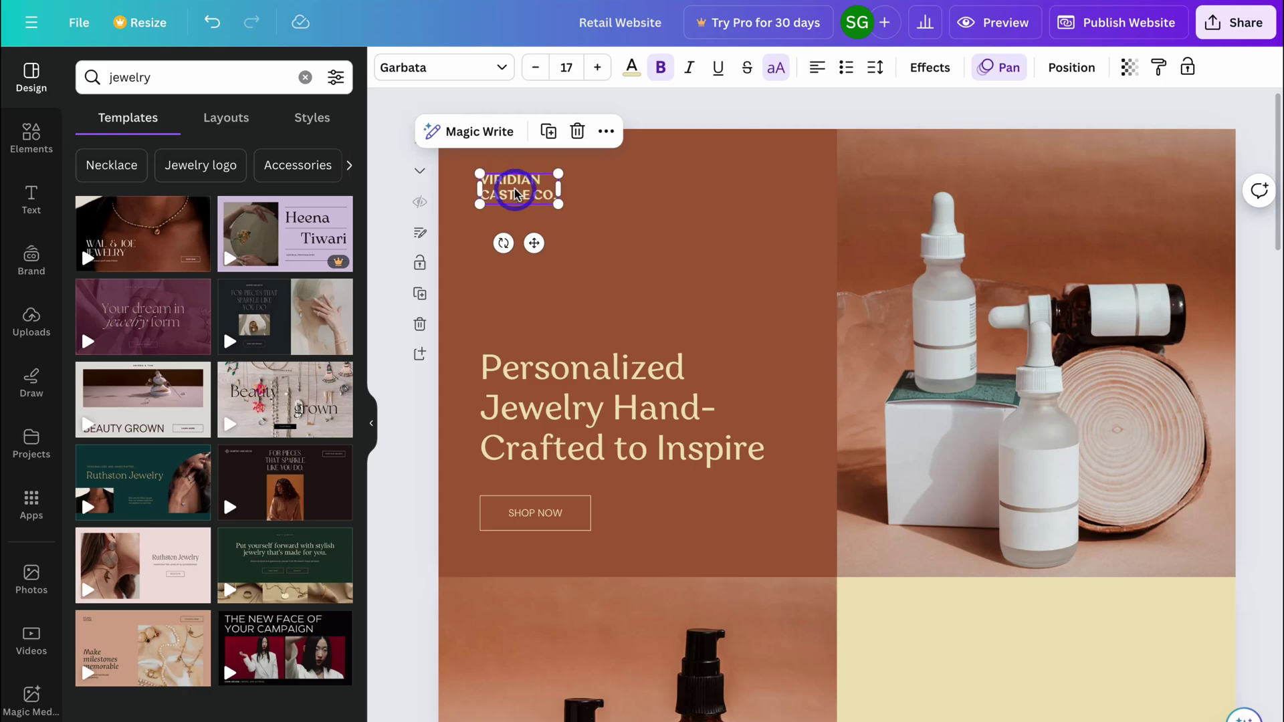
key("Delete")
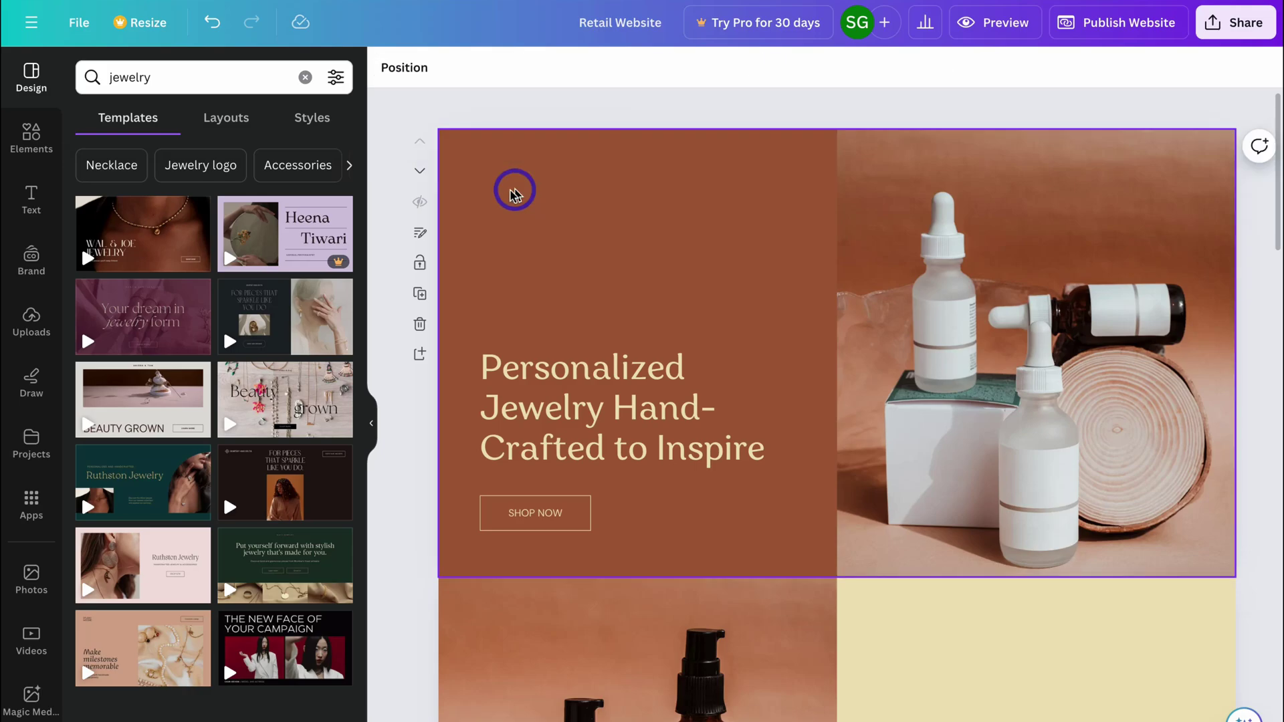
left_click(31, 314)
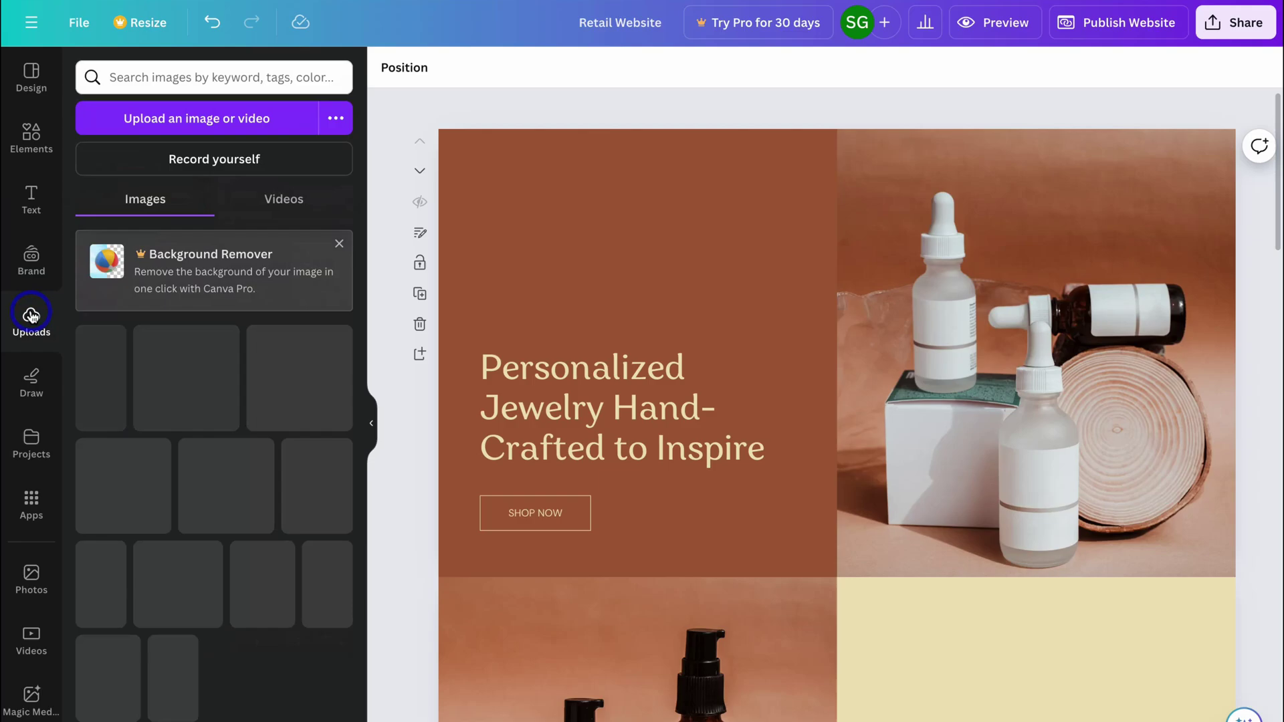
left_click(177, 125)
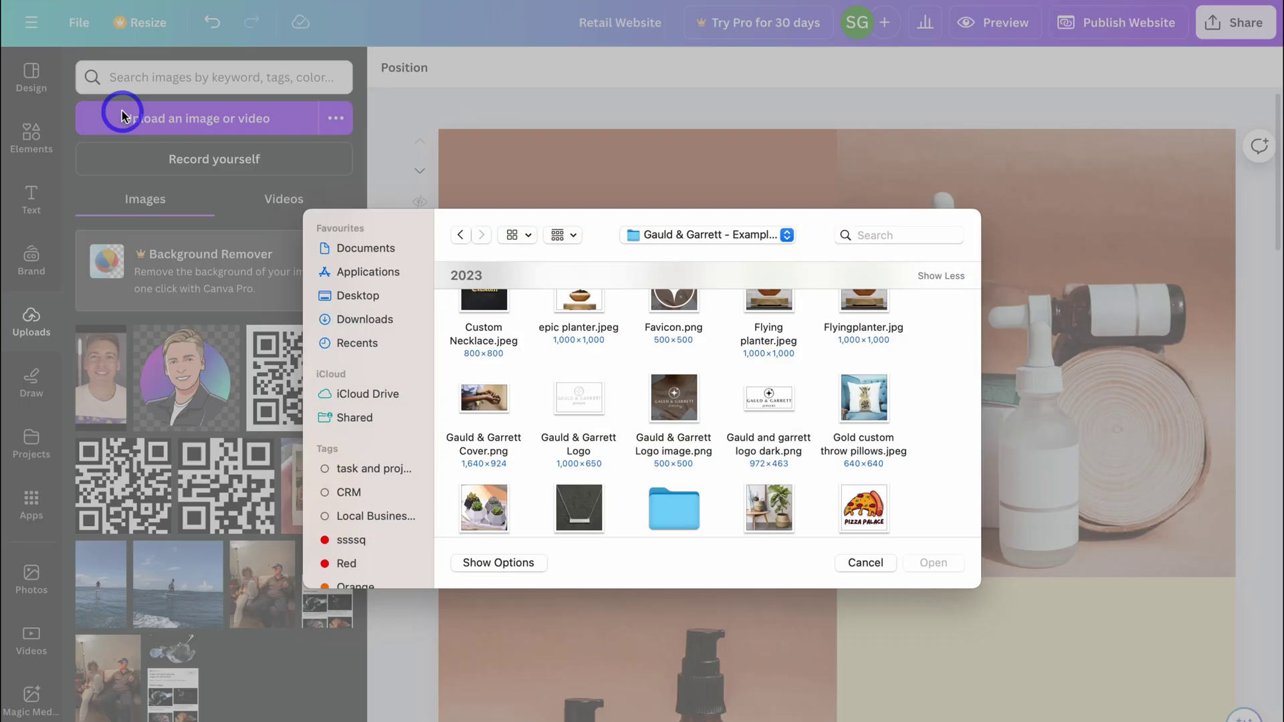
left_click(572, 396)
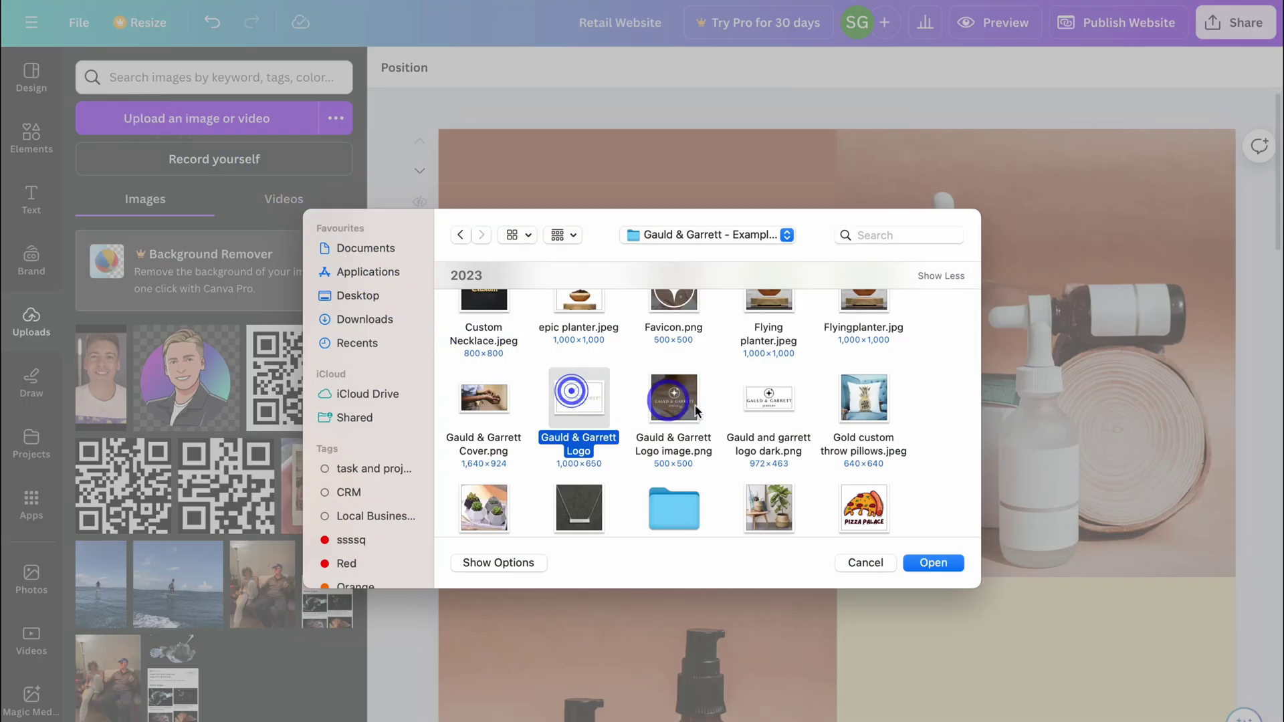
left_click(933, 564)
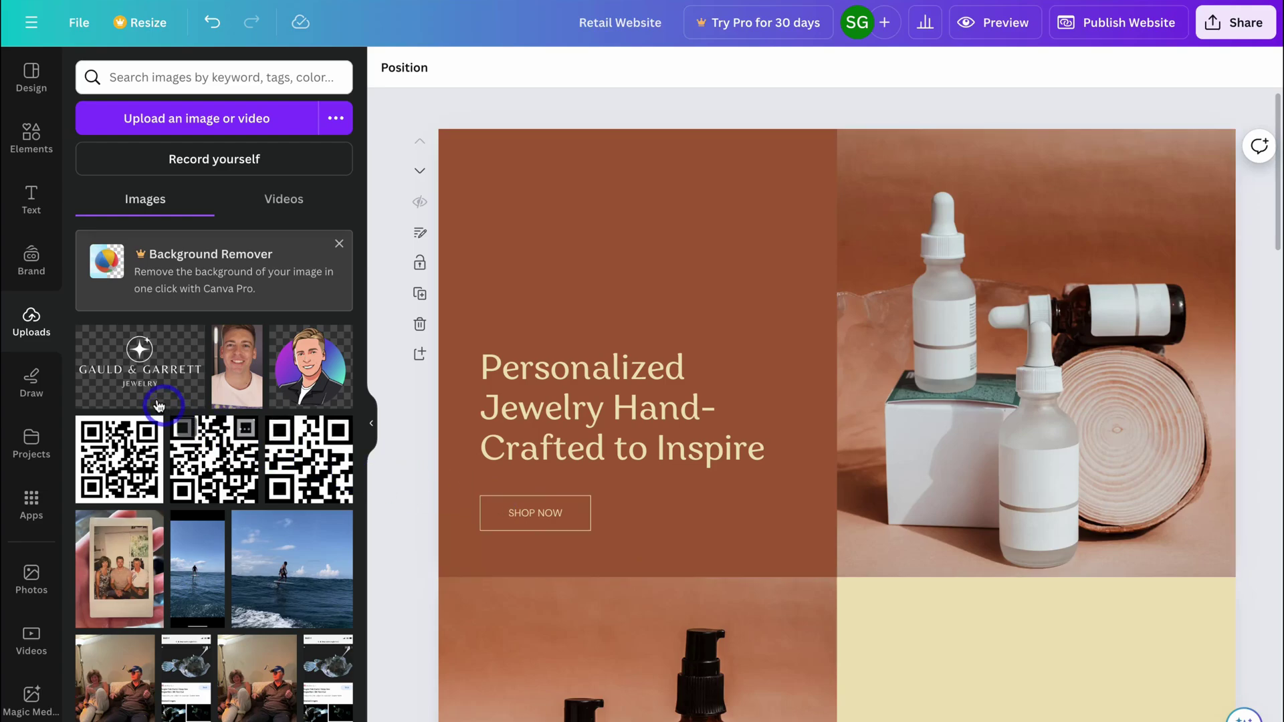
Place the white Gauld & Garrett logo above the hero headline, shrinking it and lining it up with the headline's left edge
left_click(140, 374)
left_click_drag(768, 315, 557, 209)
left_click_drag(823, 375, 617, 244)
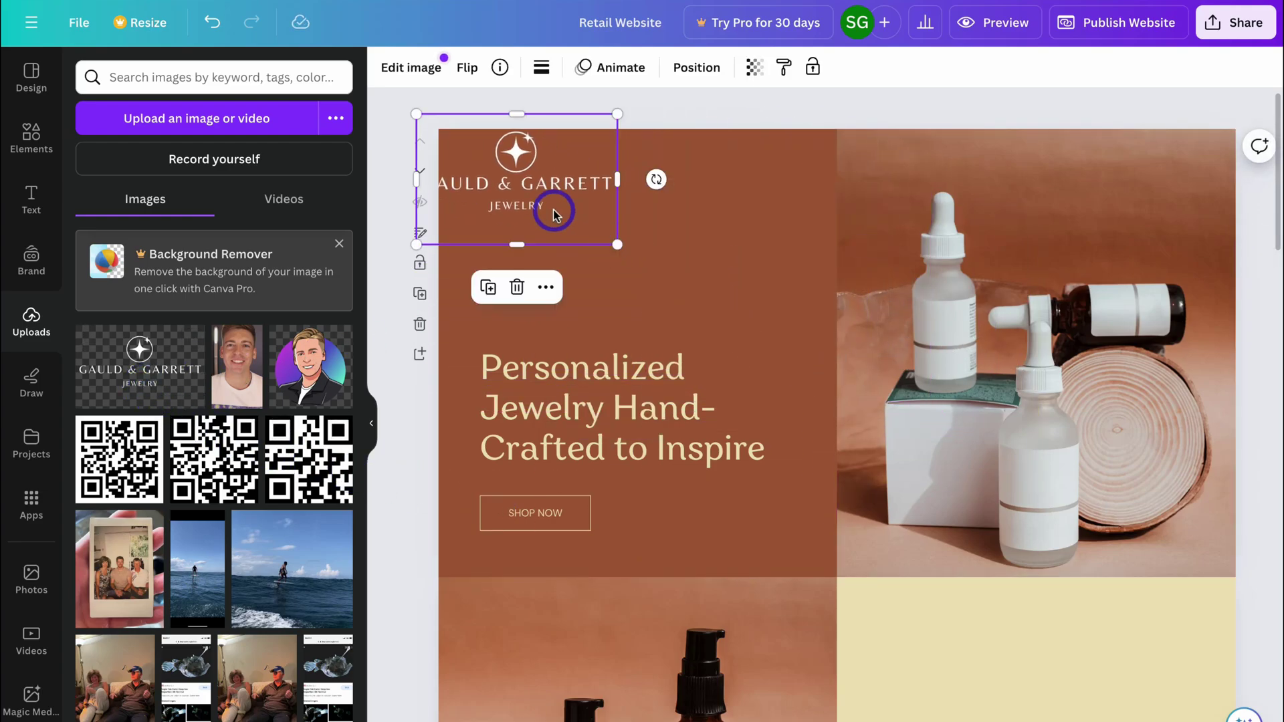
left_click_drag(554, 213, 594, 233)
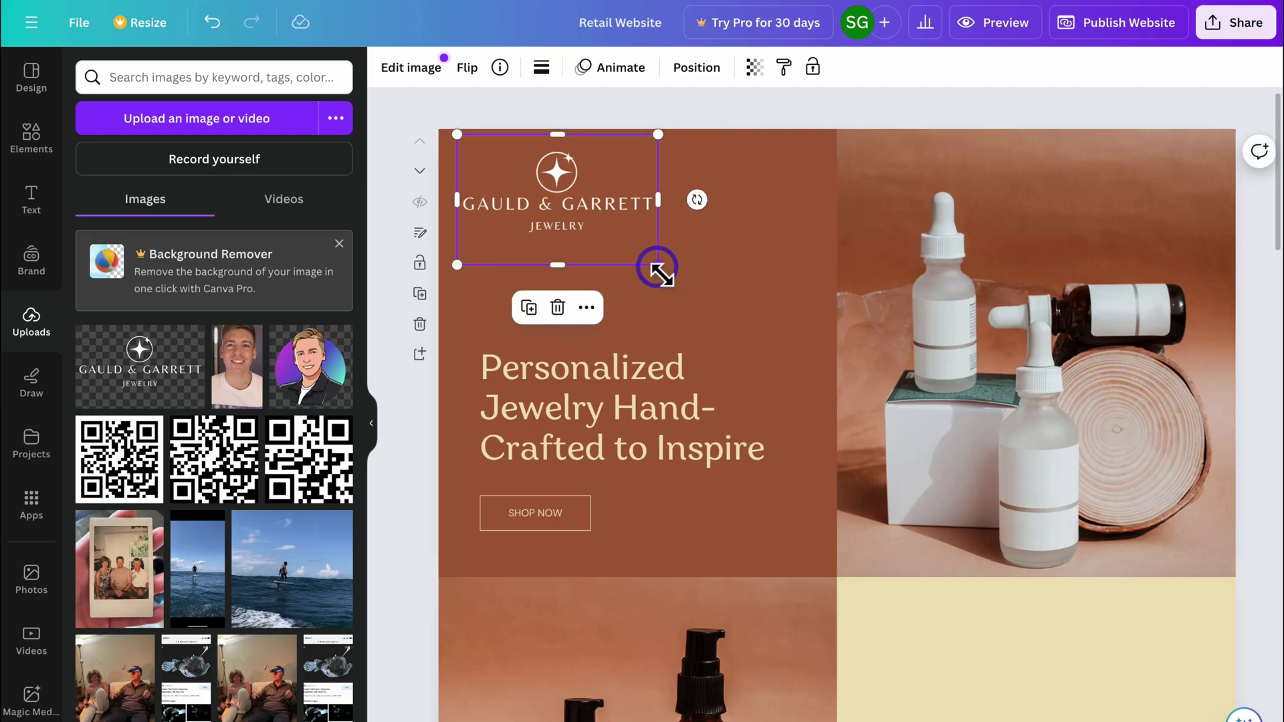
left_click_drag(658, 267, 591, 231)
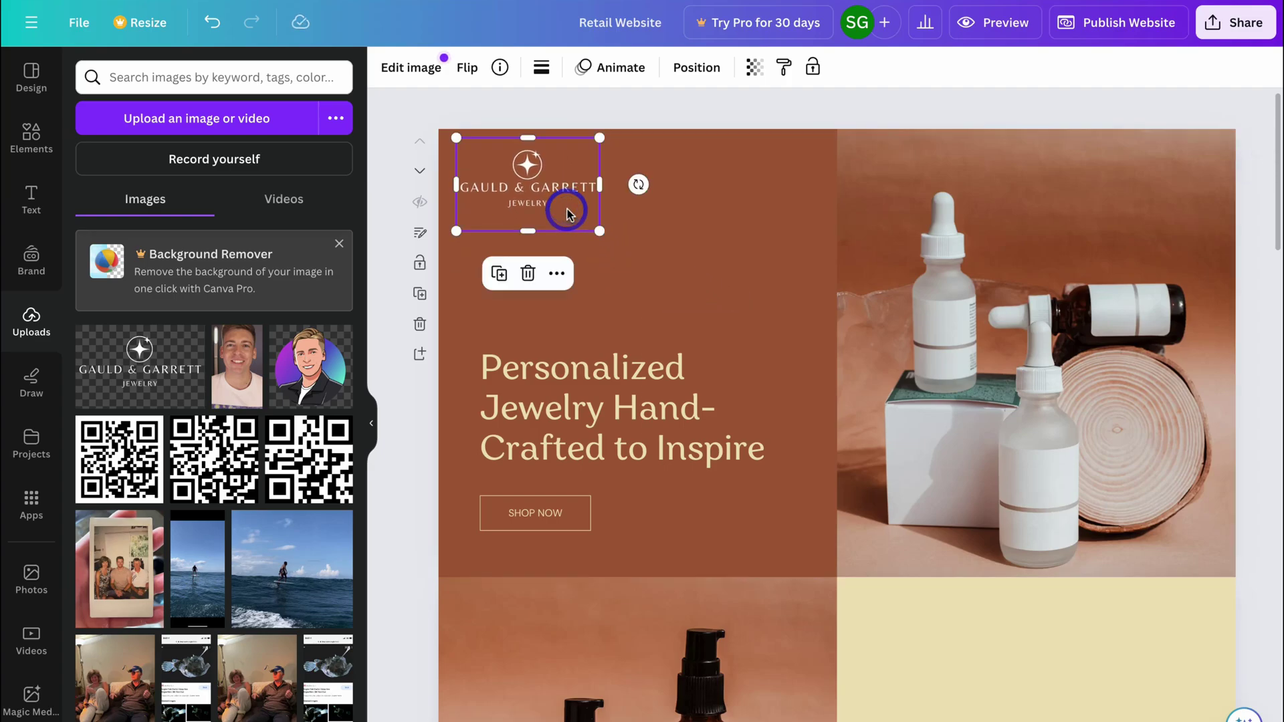
left_click(536, 209)
left_click_drag(505, 195, 522, 196)
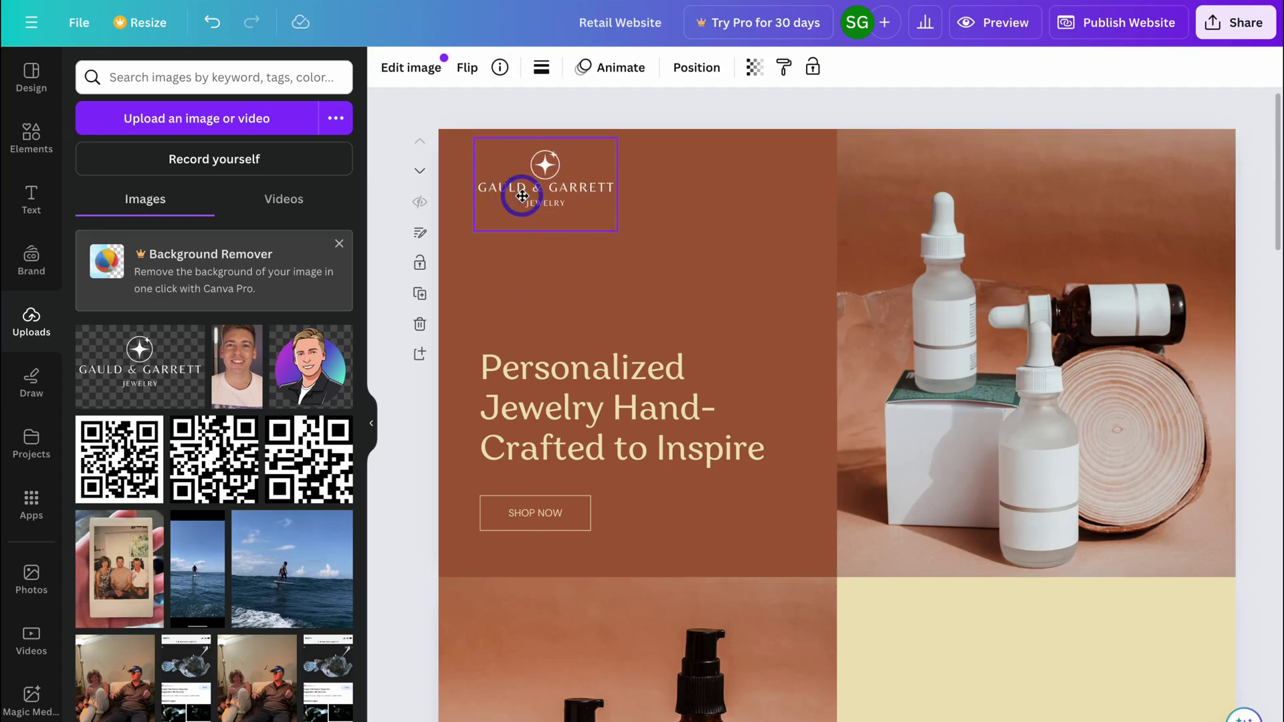
left_click(664, 209)
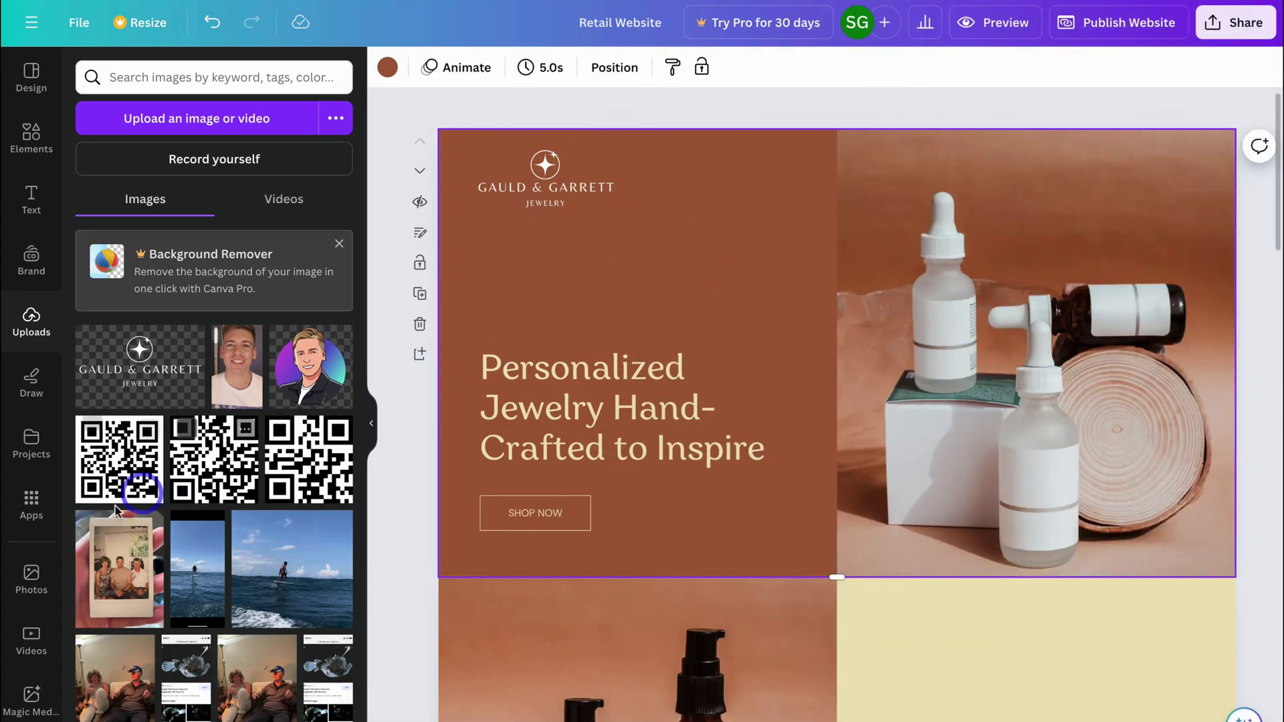
Search the stock photos for "jewelry" and replace the hero image with the photo of a woman wearing gold necklaces and rings
left_click(31, 583)
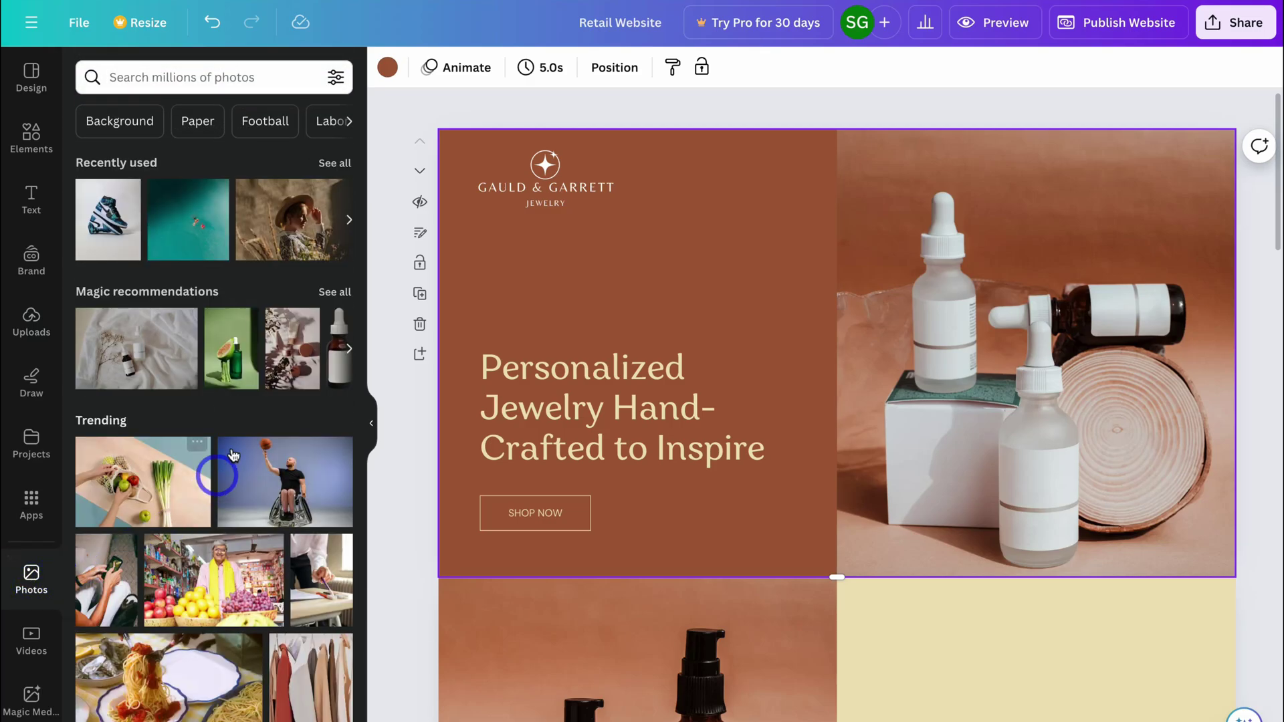
left_click(166, 79)
type("jewelry")
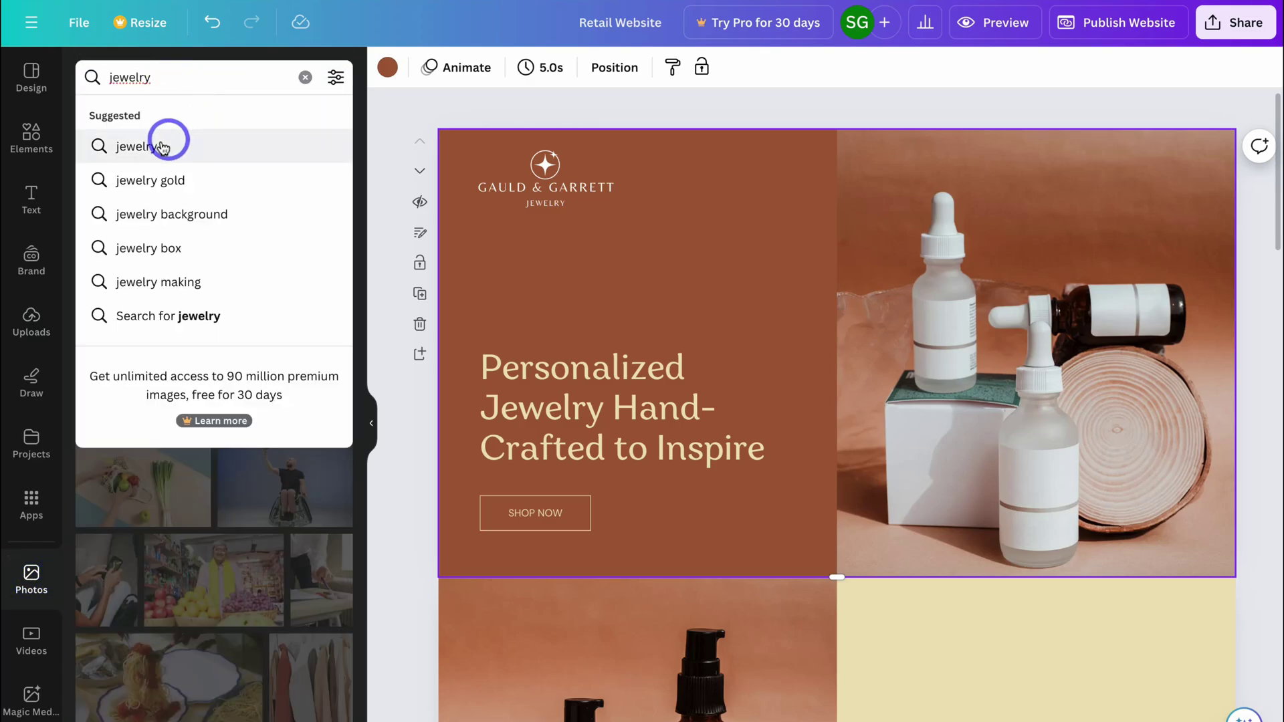
left_click(194, 147)
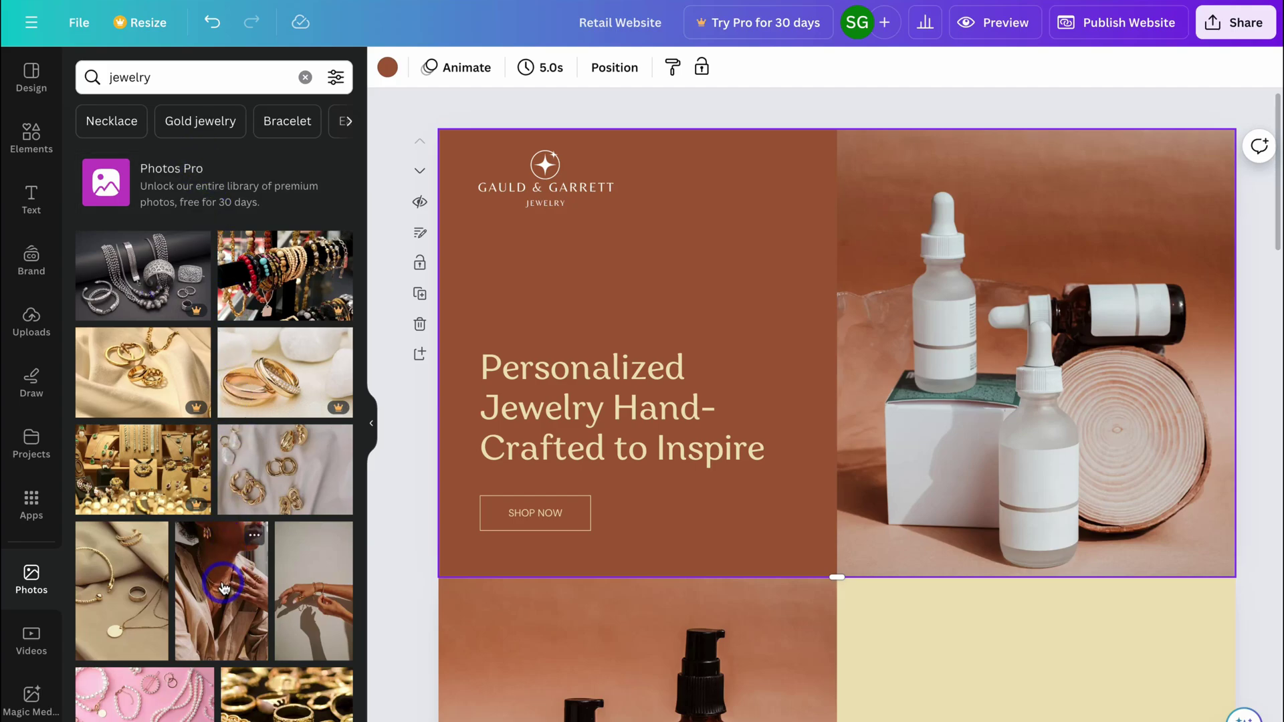
left_click_drag(223, 587, 887, 368)
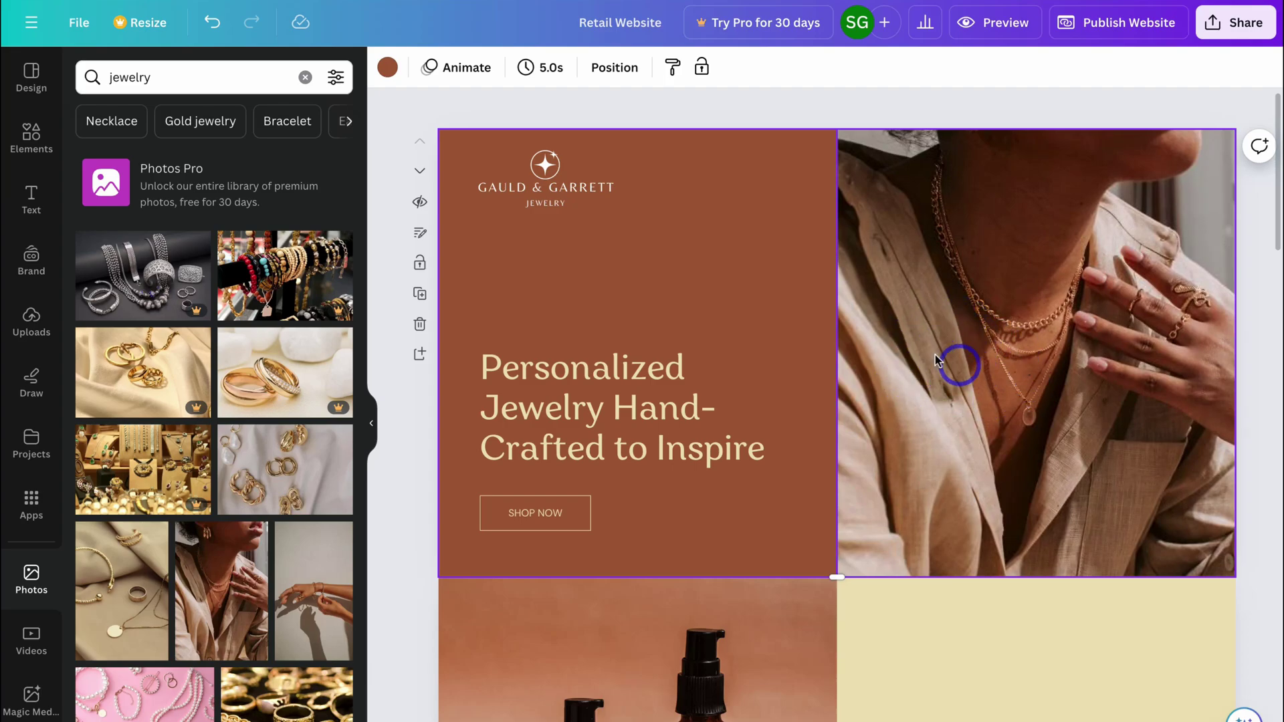
Upload the "Vertical Bar Necklace 1" image and use it to replace the bottle photo beside "Our Brand Story"
left_click(30, 324)
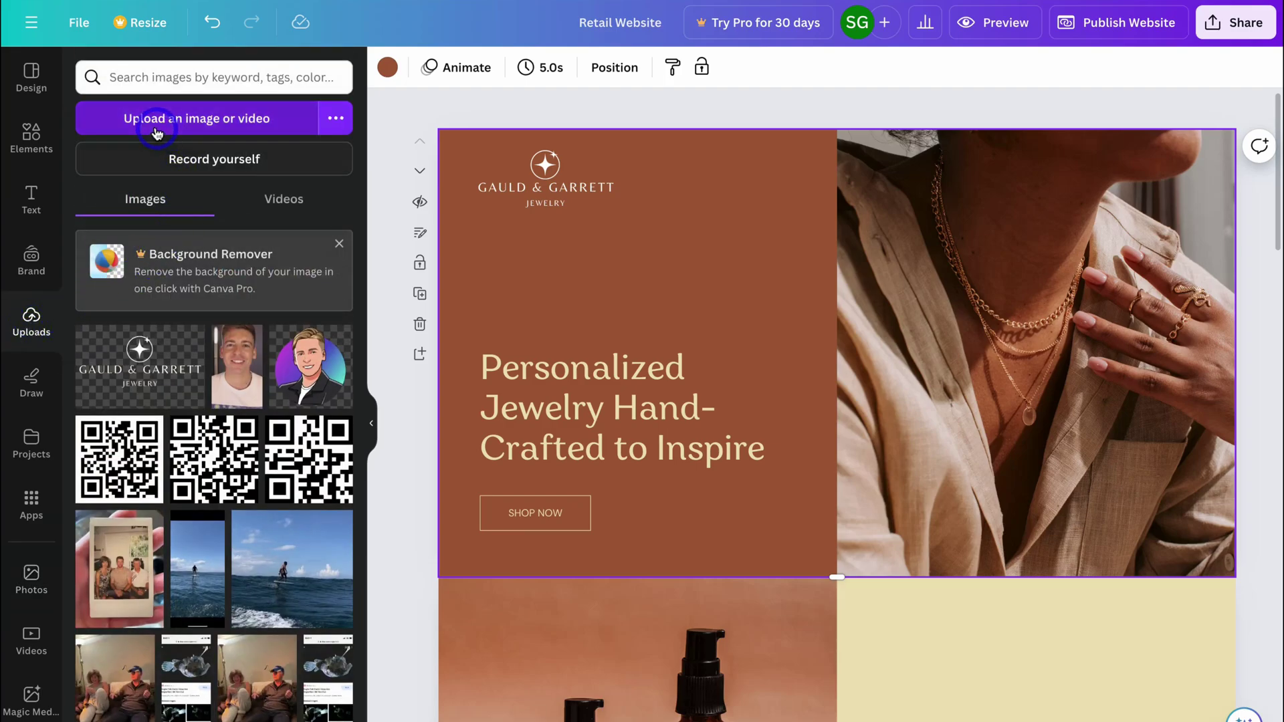
left_click(134, 126)
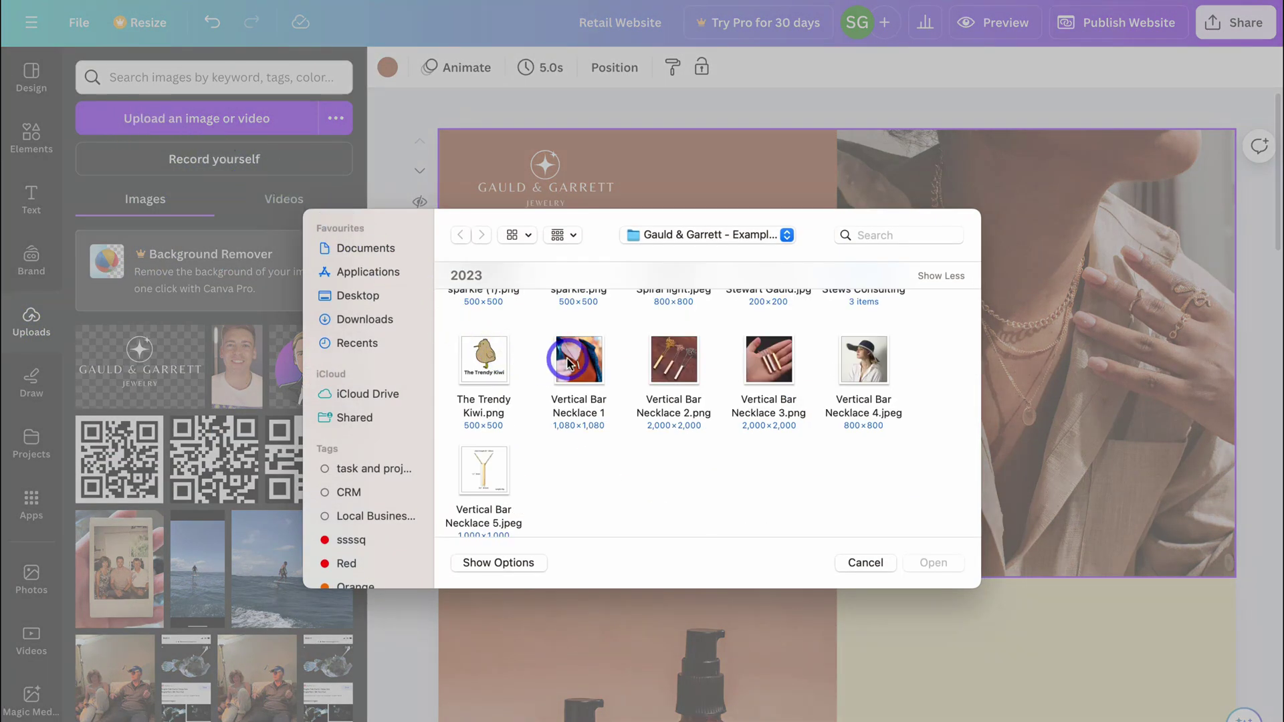
left_click(567, 363)
left_click(934, 563)
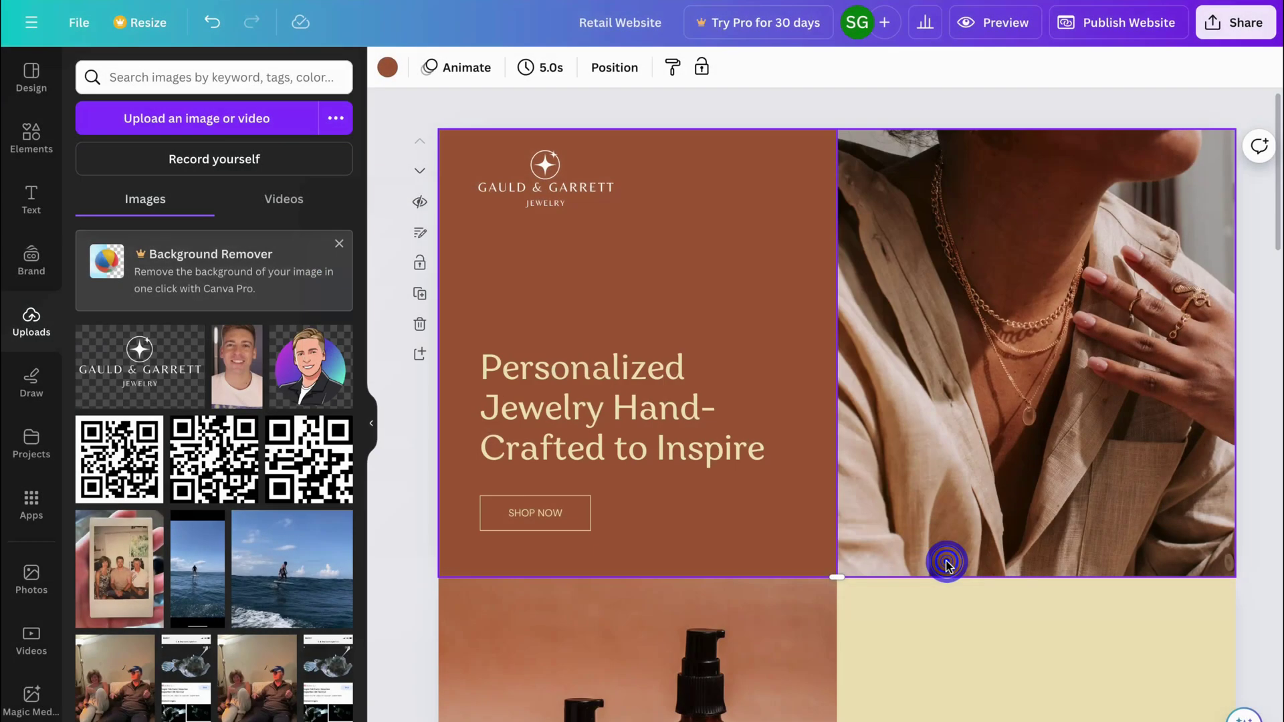
scroll(946, 565, "down", 5)
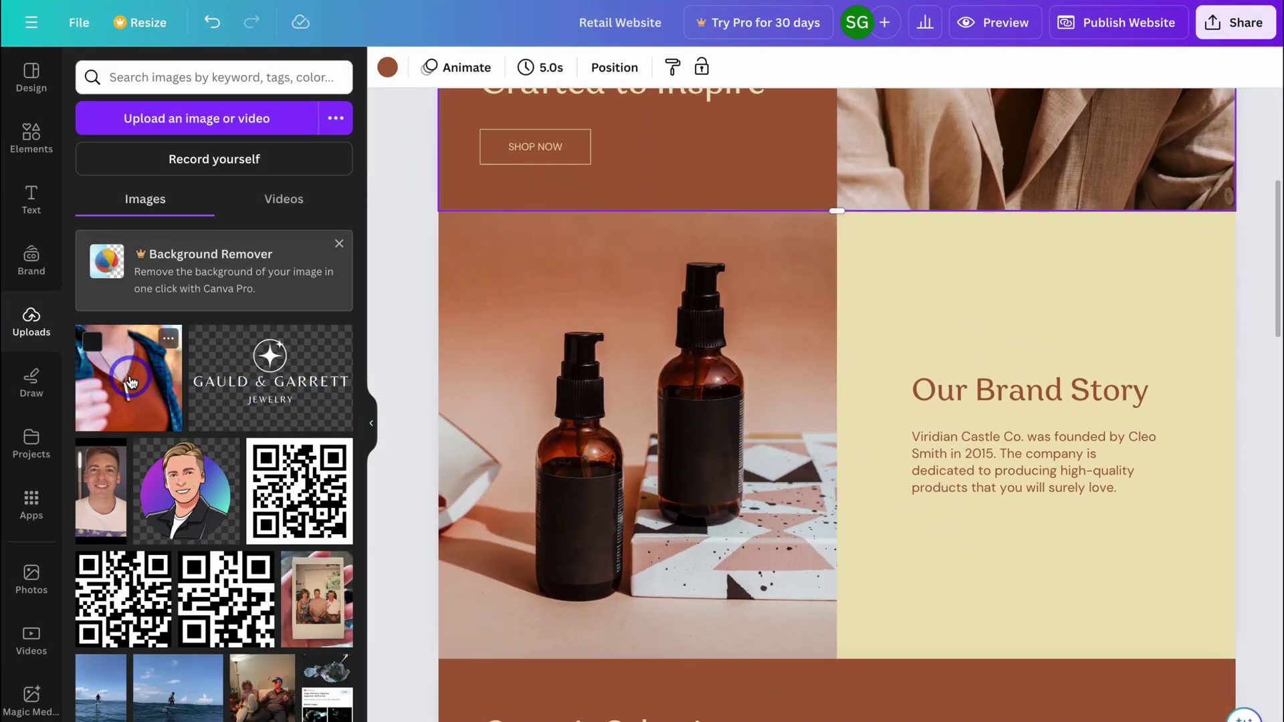
left_click_drag(127, 374, 536, 412)
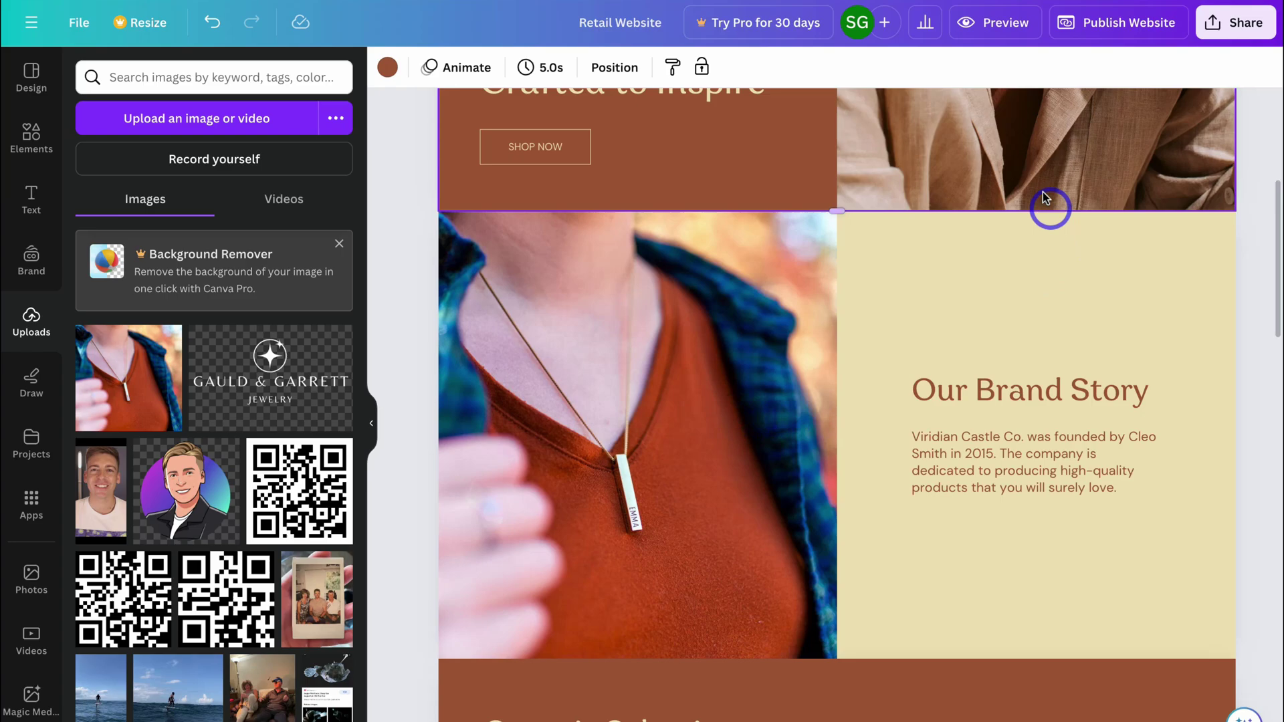
Preview the website and try the About, Products, News, Get in Touch and Home navigation links, then return to the editor
left_click(996, 26)
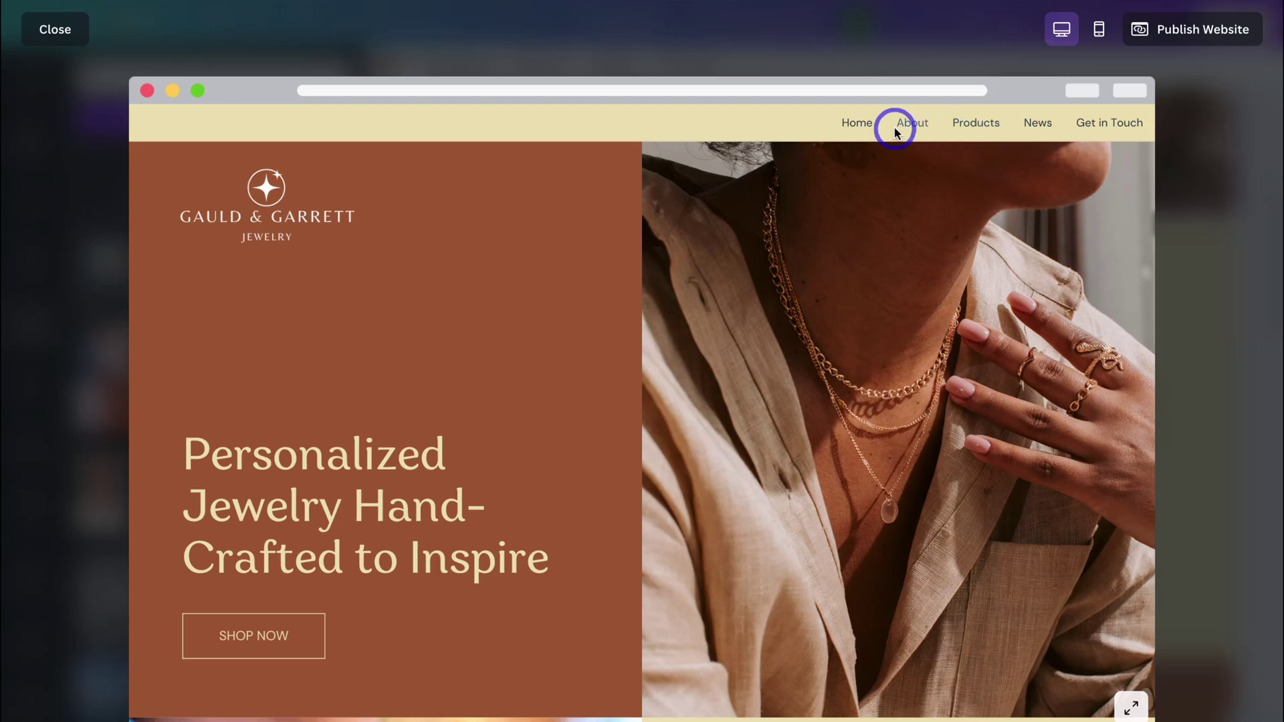
left_click(913, 123)
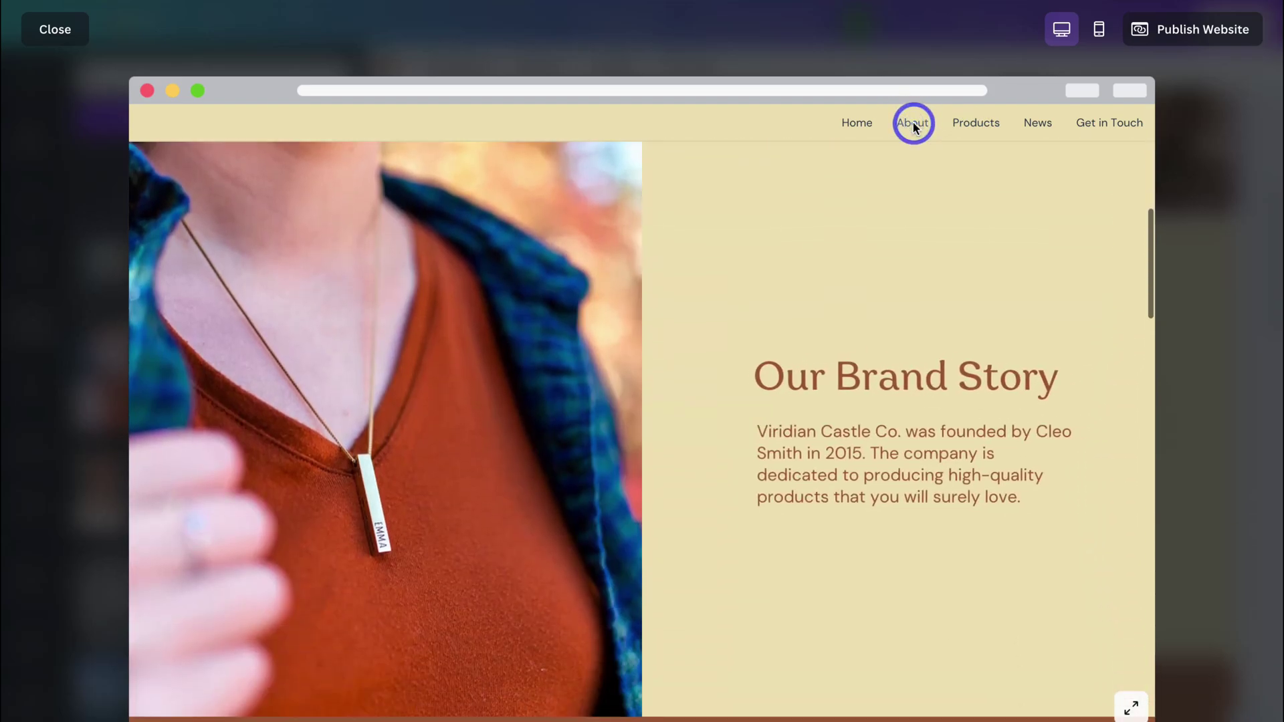
left_click(977, 123)
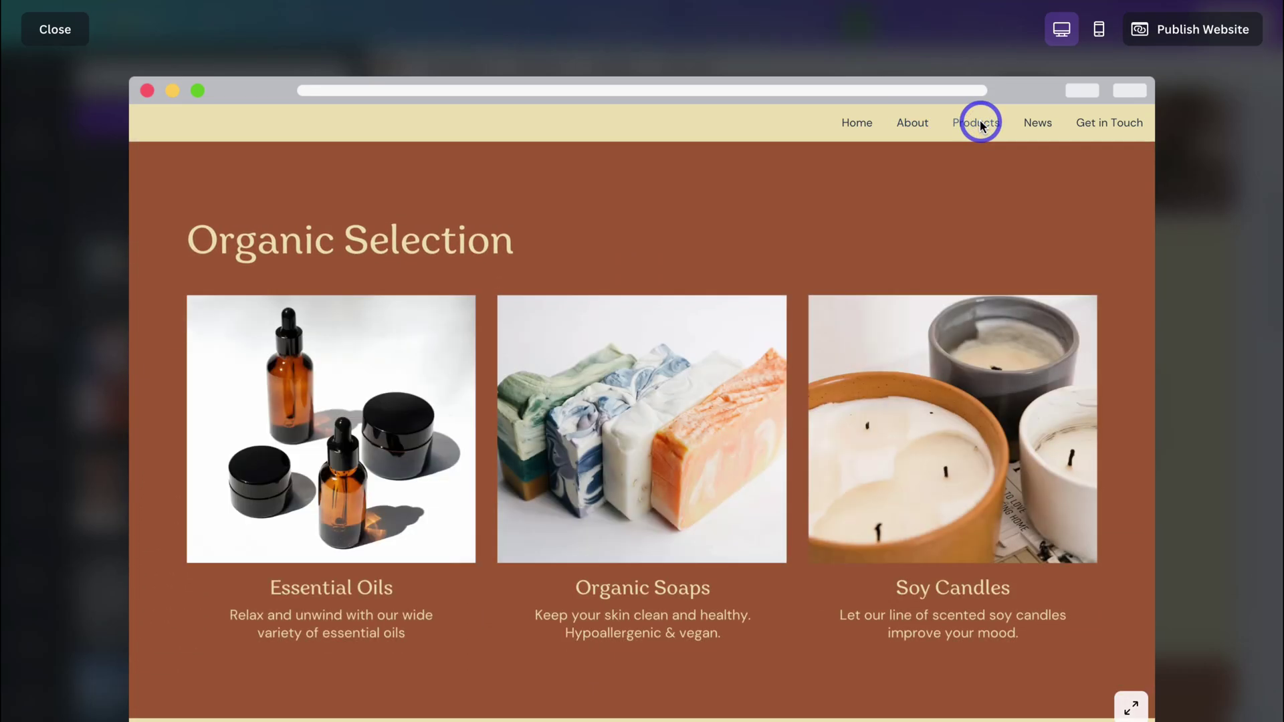
left_click(1037, 124)
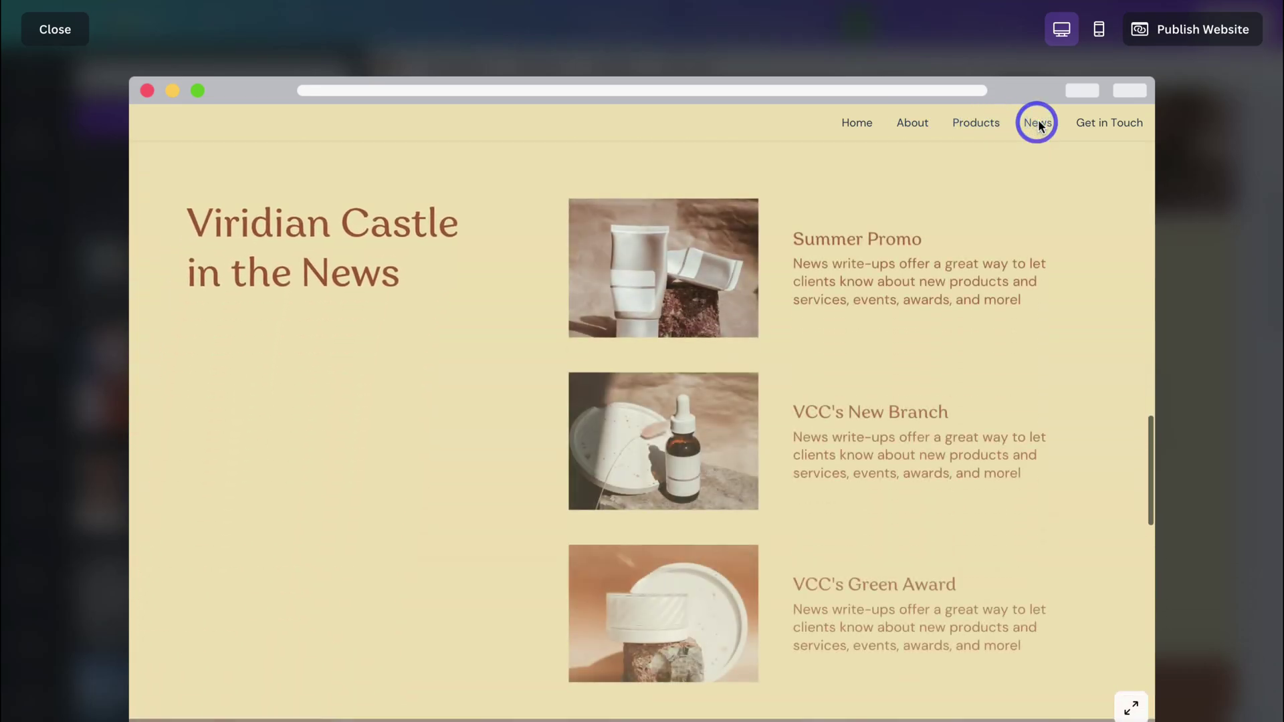
left_click(1101, 124)
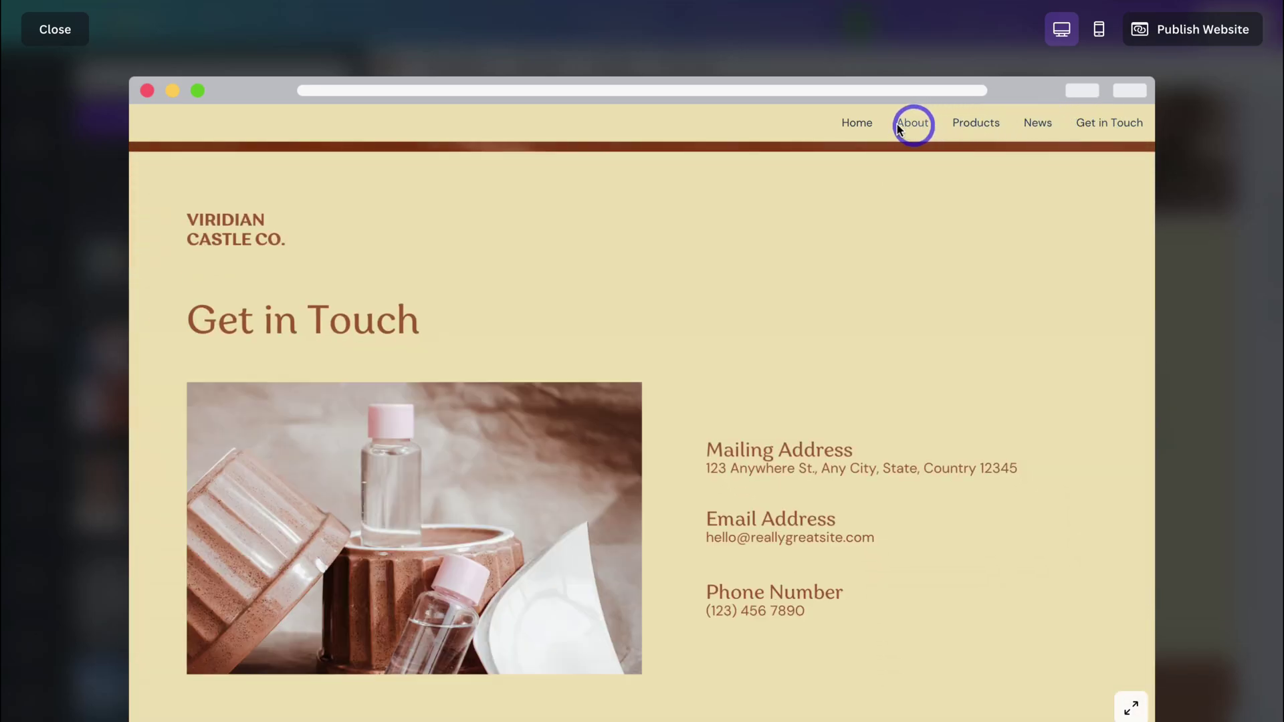
left_click(859, 124)
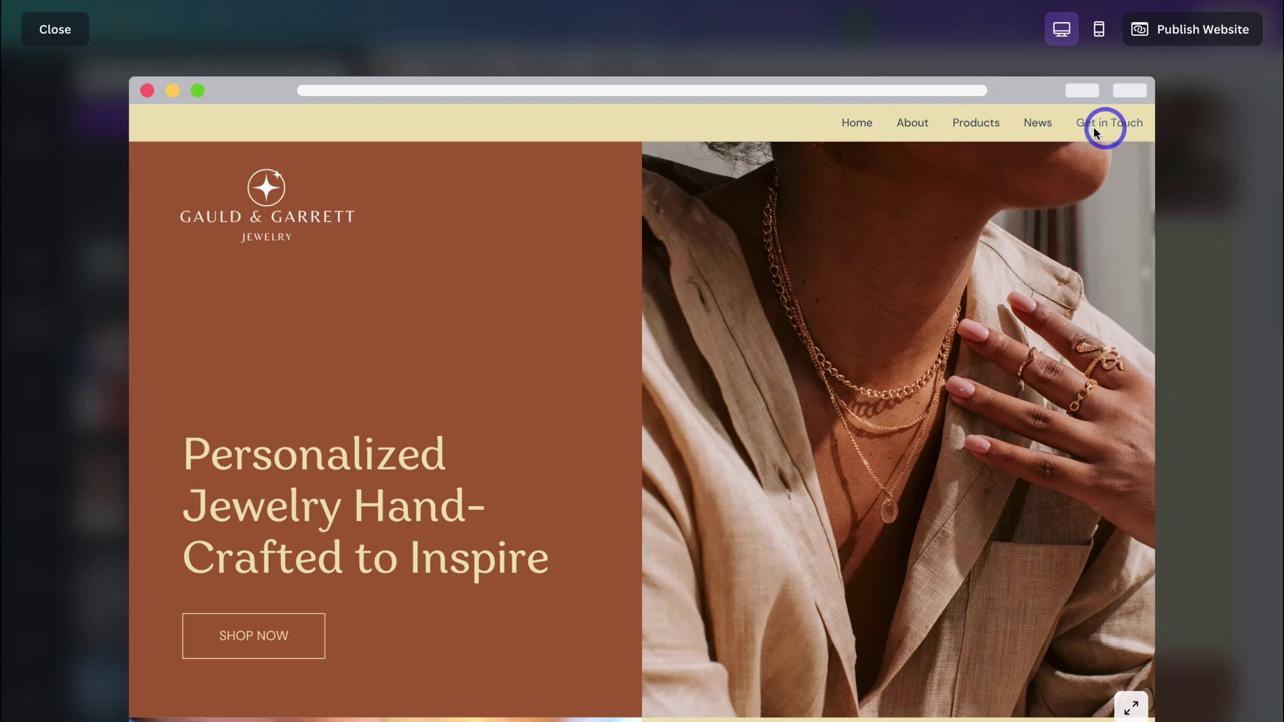
left_click(48, 37)
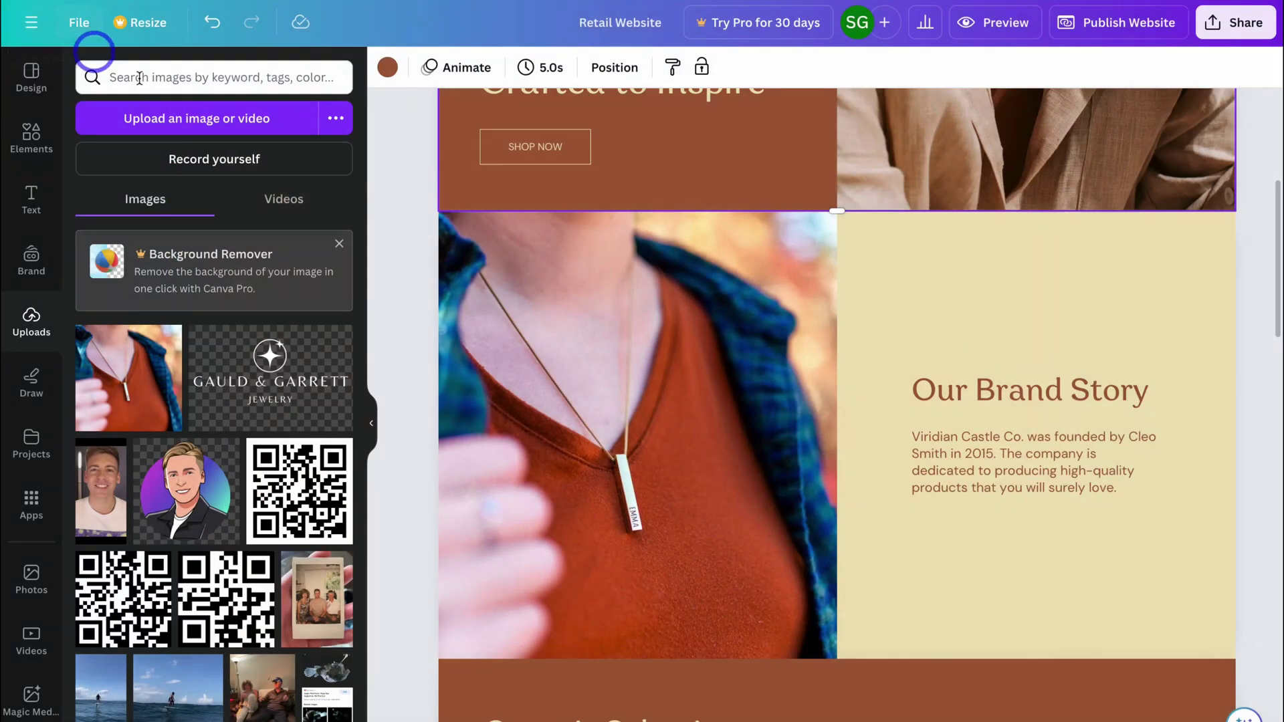
Rename page 3, the Organic Selection section, from "Products" to "Featured"
scroll(573, 225, "down", 5)
scroll(574, 227, "down", 3)
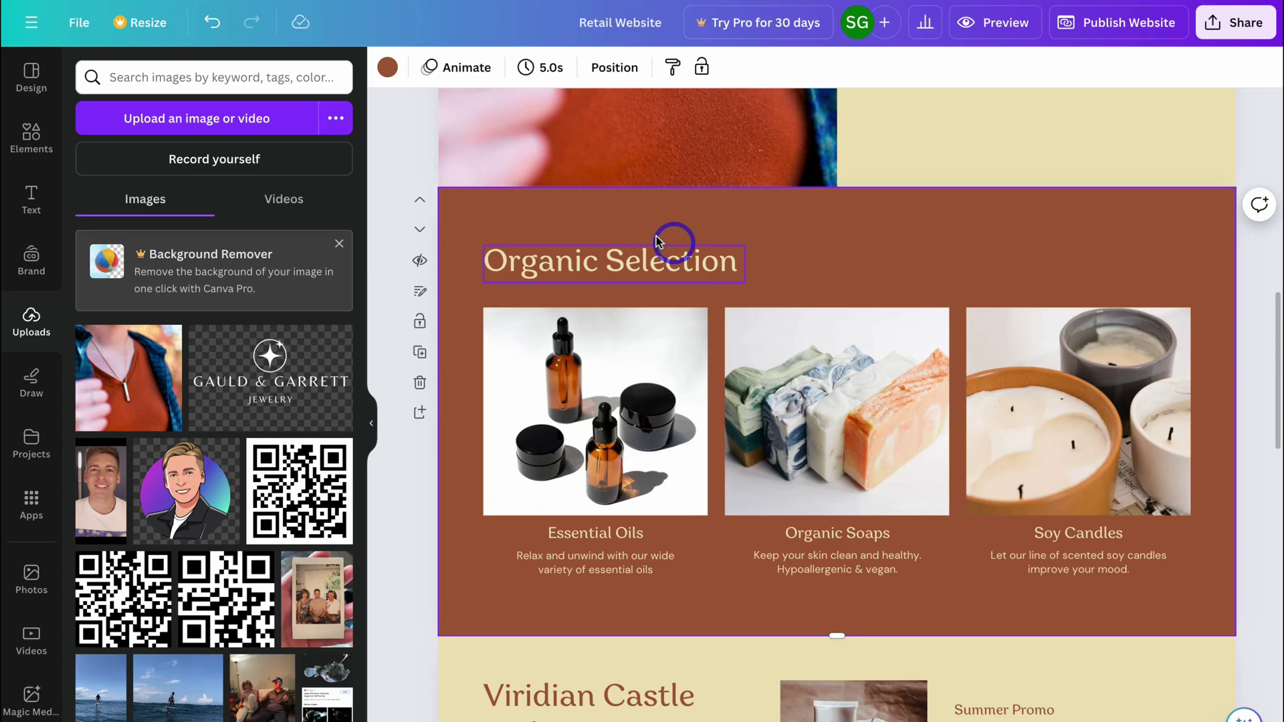
left_click(421, 293)
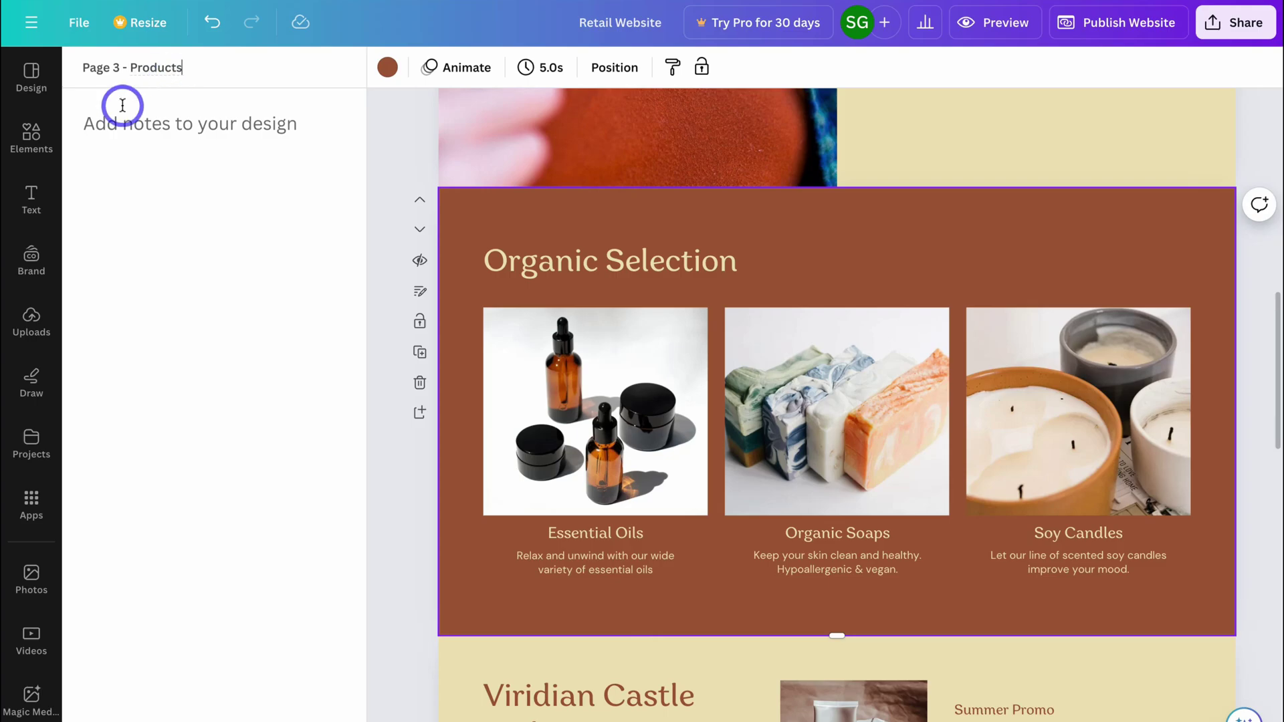
left_click(181, 69)
double_click(179, 69)
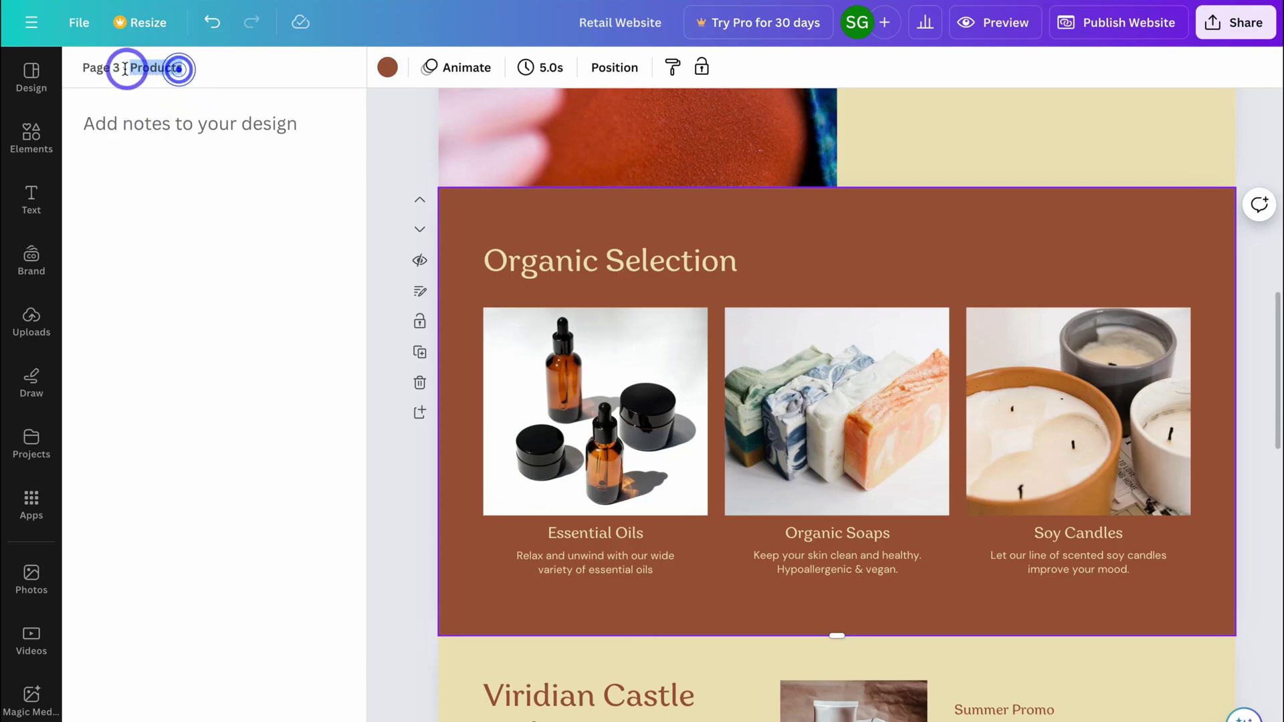
type("Featured")
Change the "Organic Selection" heading to "Featured Jewelry" and look through the available fonts without choosing a different one
left_click(556, 250)
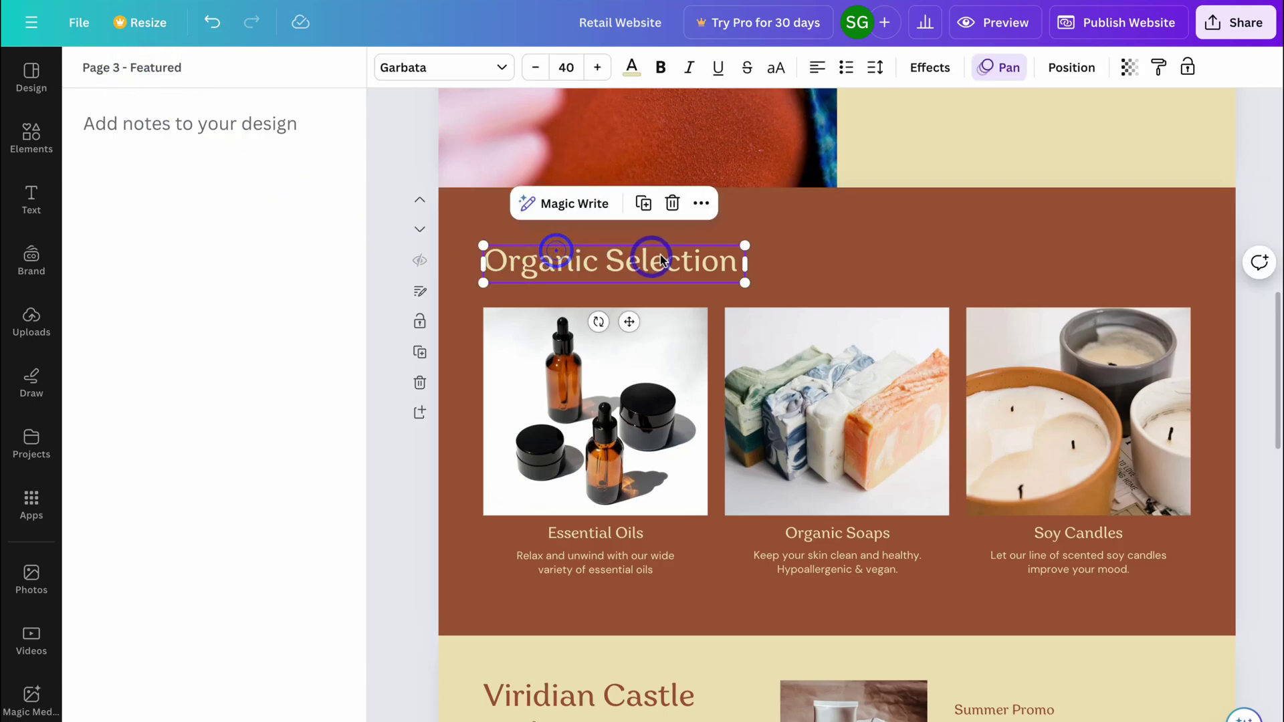
type("Featured Jewelry")
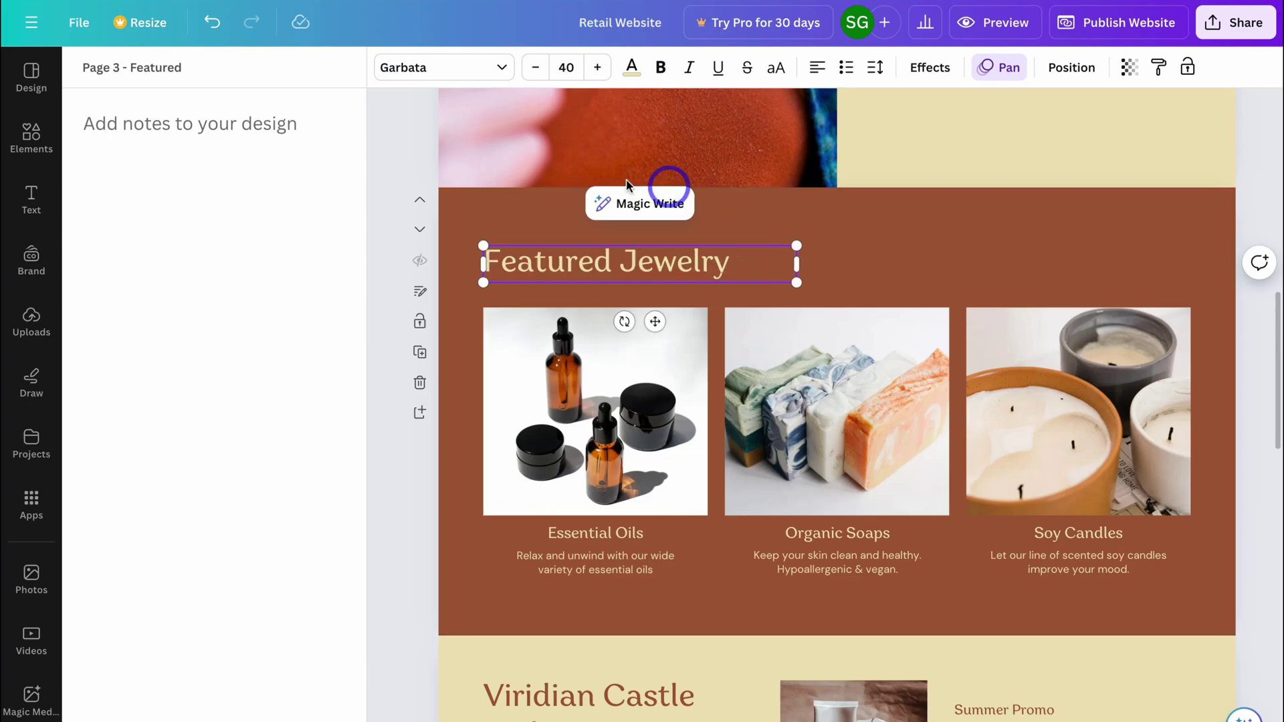
left_click(478, 66)
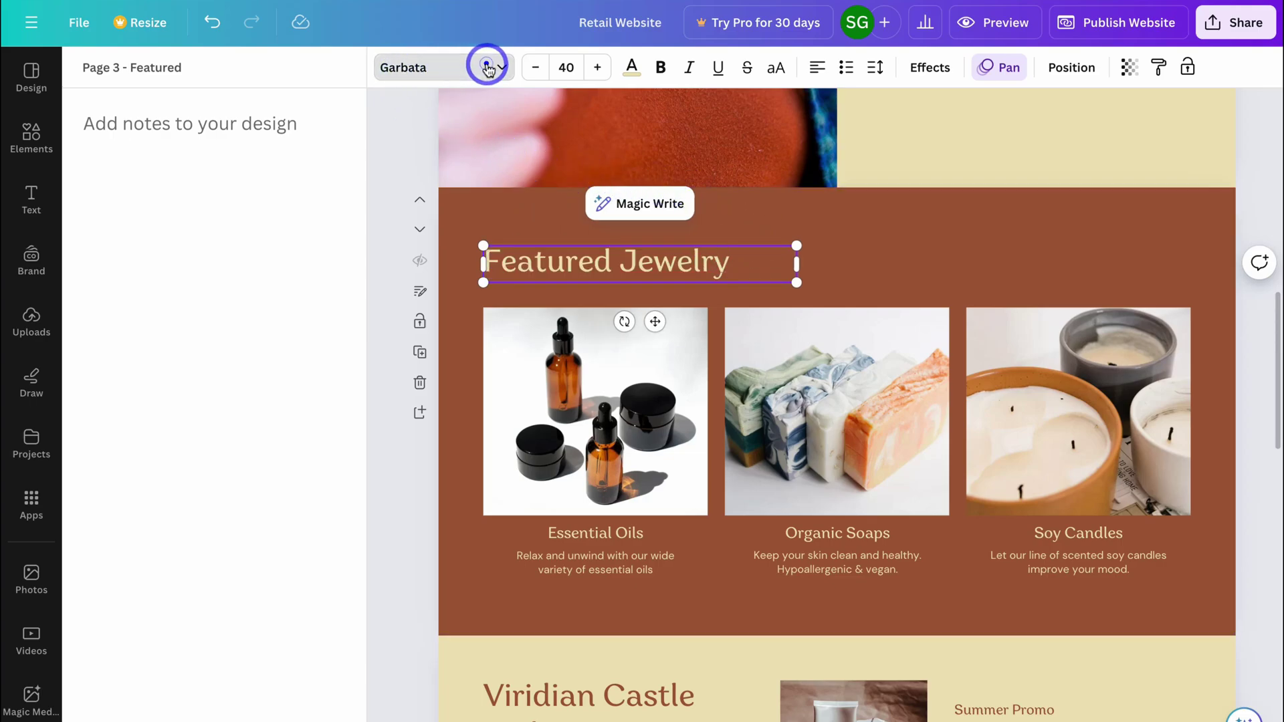
scroll(278, 263, "down", 7)
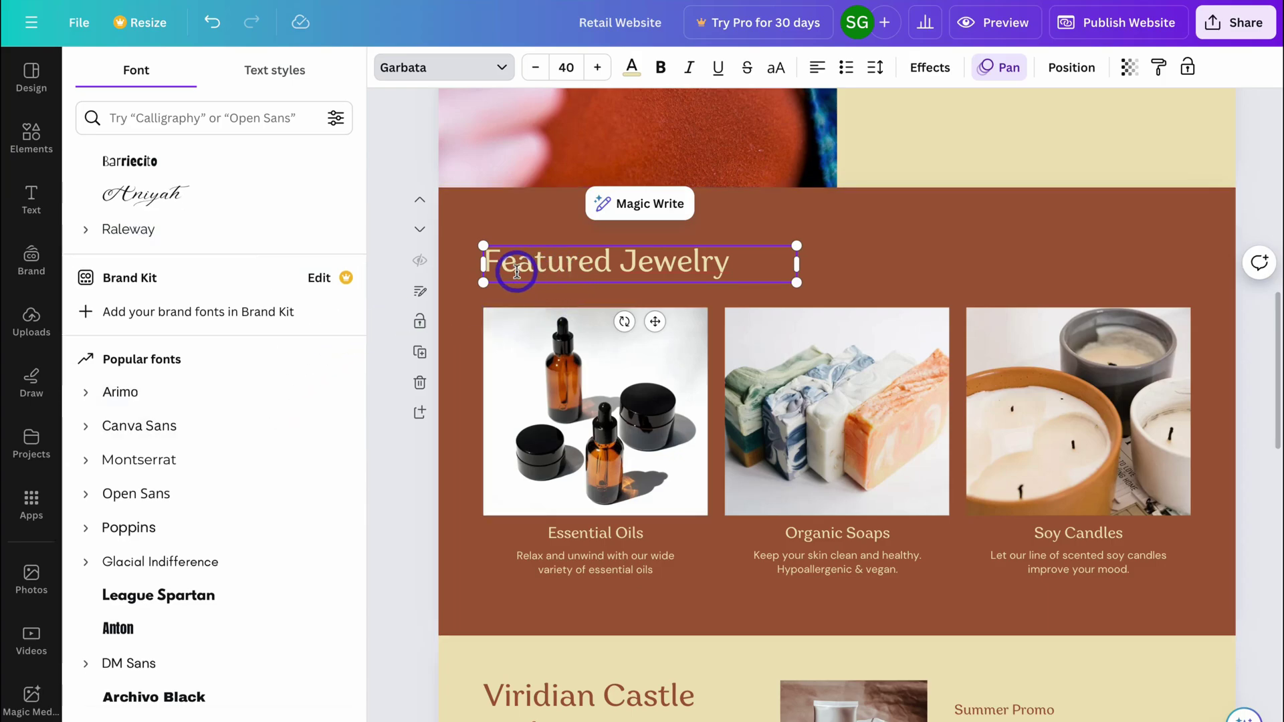
left_click(823, 263)
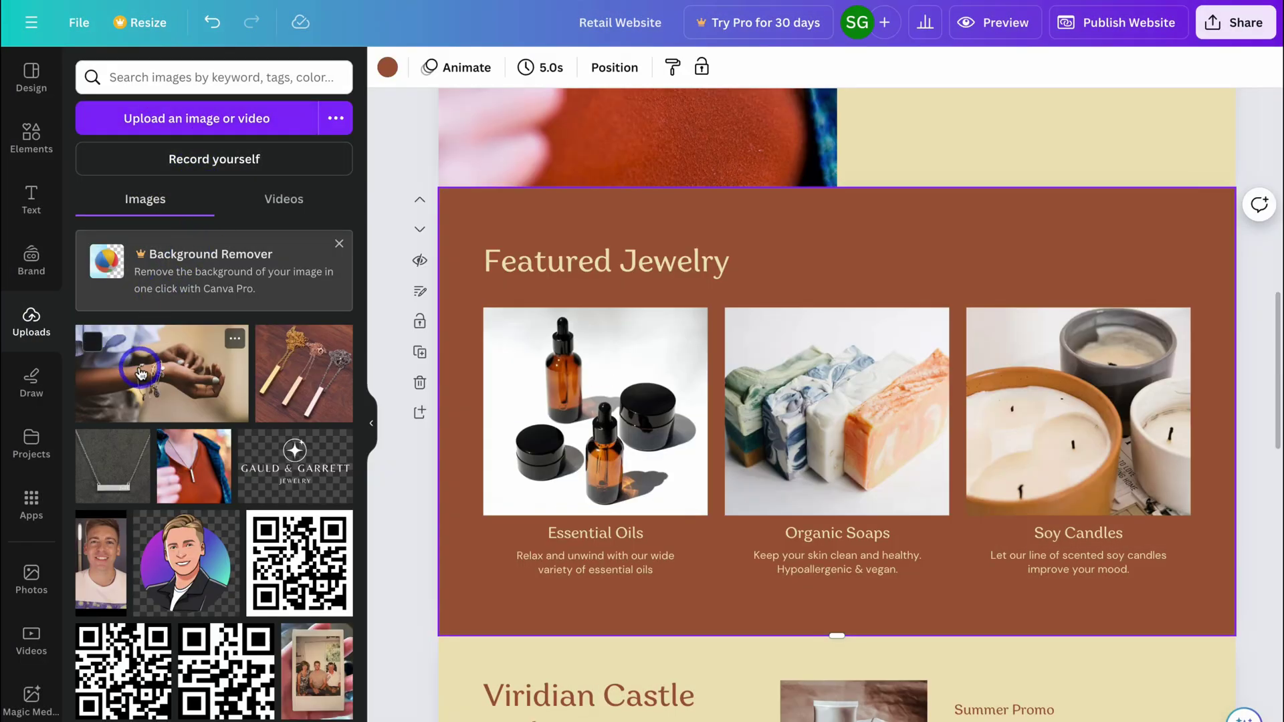
Replace the three Featured Jewelry product photos with the uploaded bracelet, three vertical bar necklaces and silver "faith" bar necklace images, in that order
left_click_drag(141, 373, 508, 382)
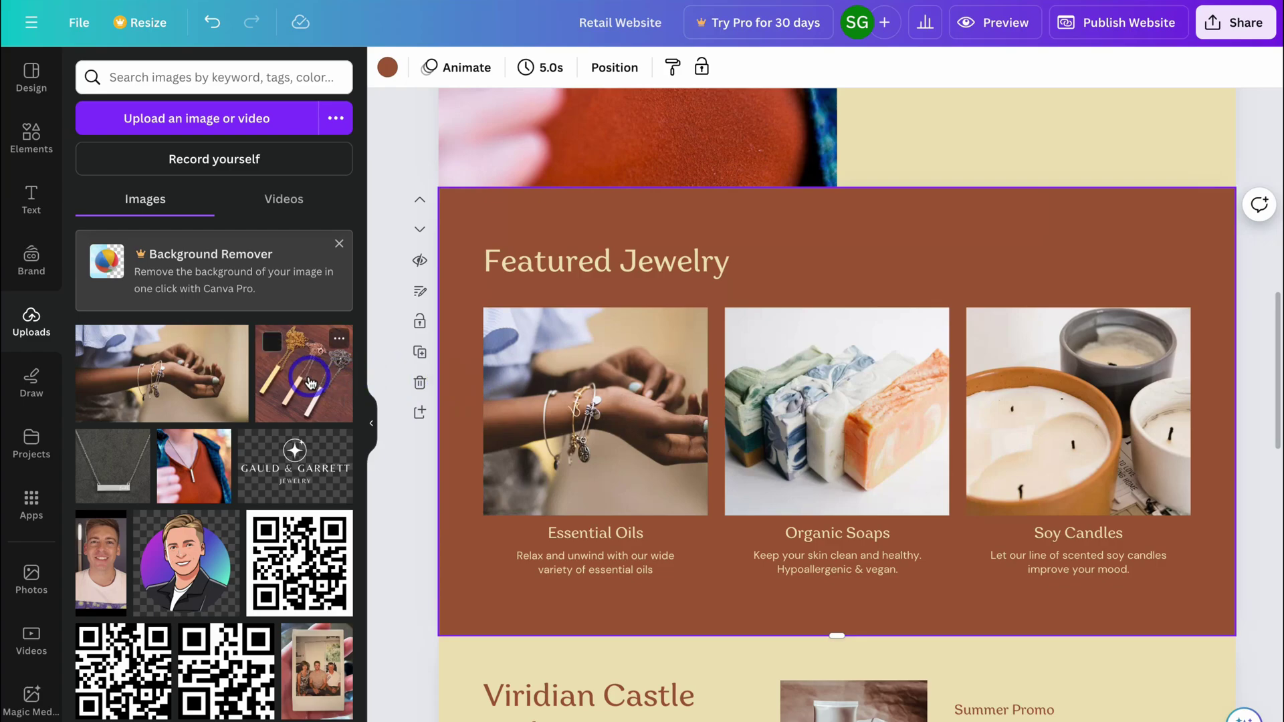
left_click_drag(309, 383, 753, 399)
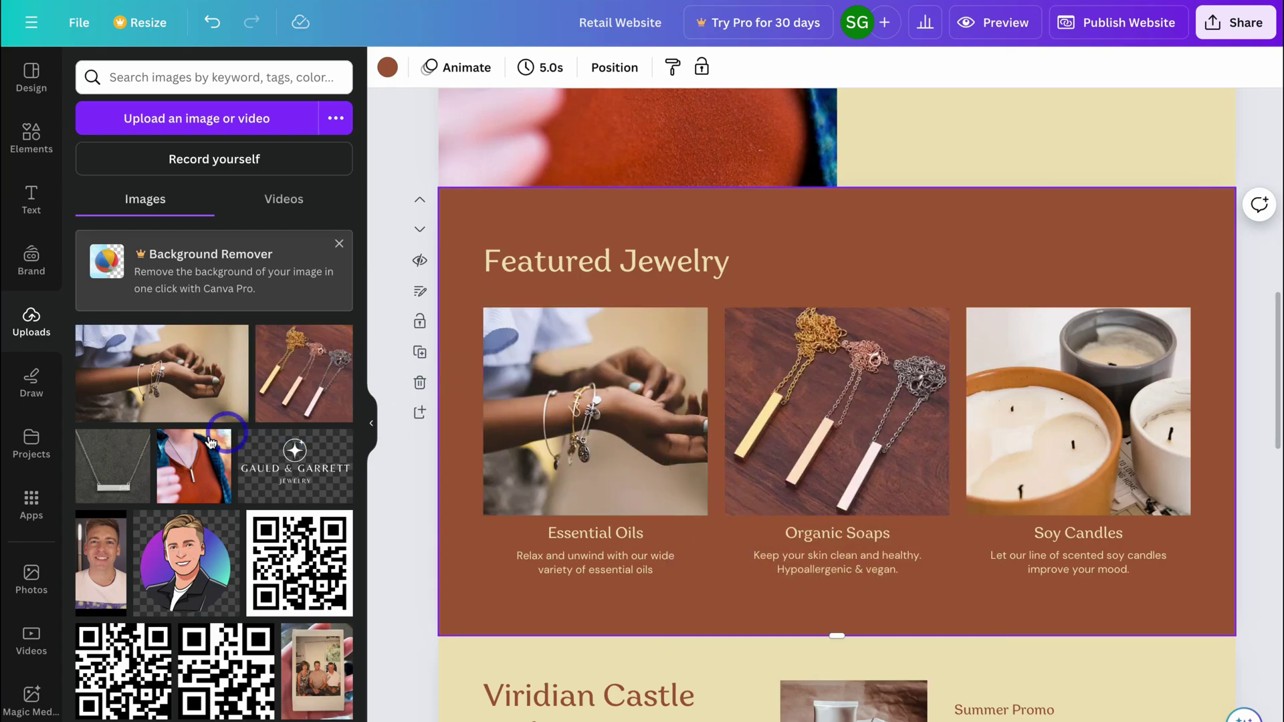
left_click_drag(112, 465, 1025, 395)
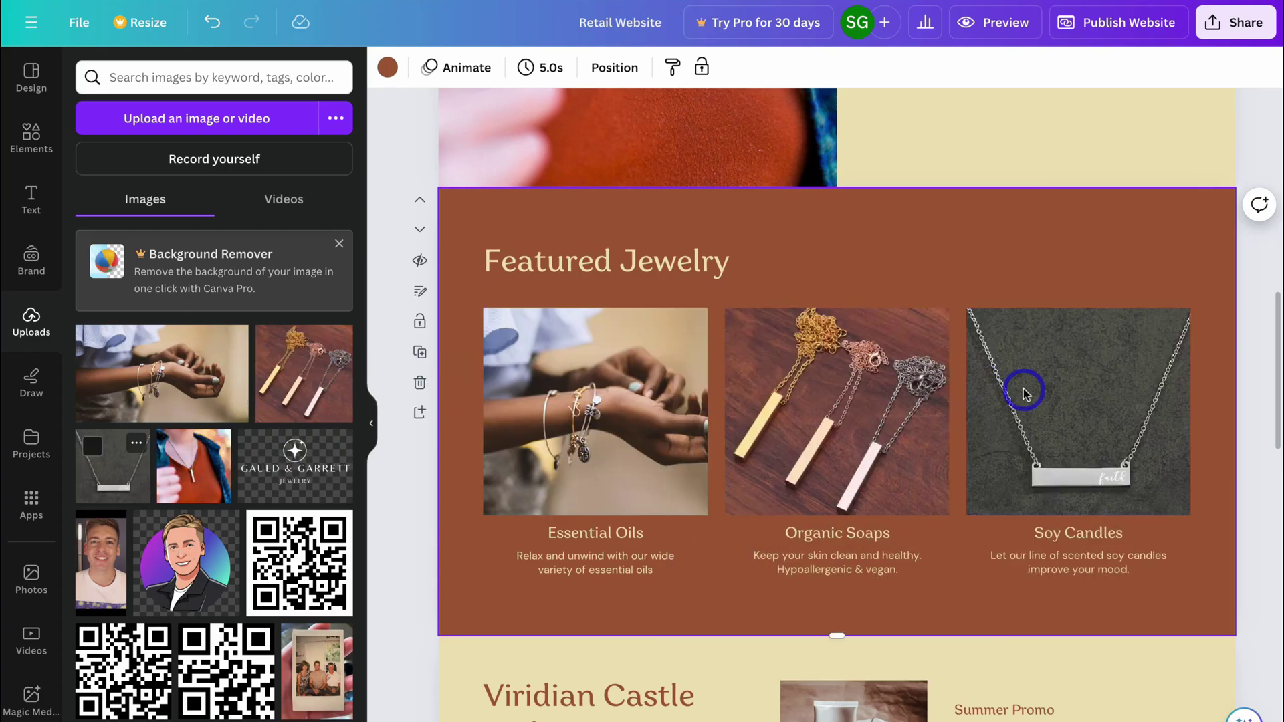
Retitle the three product captions "Personalized Gold", "Personalized Vertical Bar" and "Personalized Silver", in that order
left_click(628, 536)
double_click(645, 536)
type("Personalized Gold")
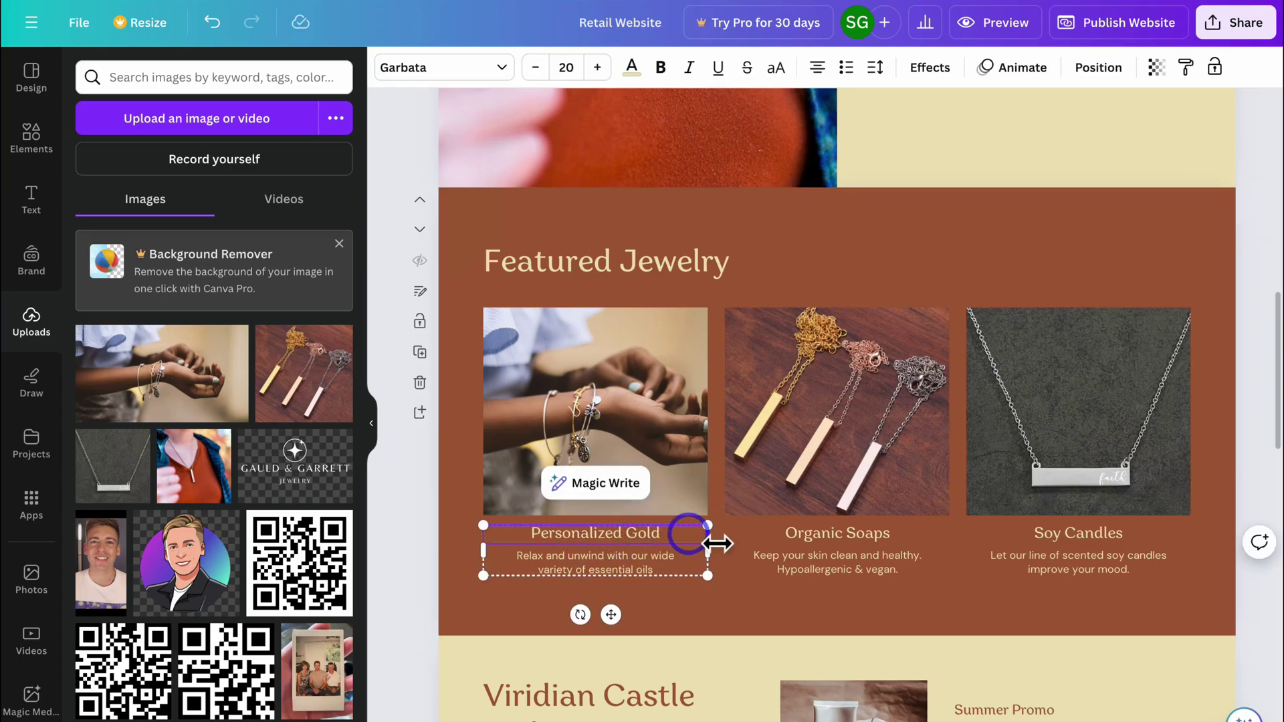
left_click(854, 536)
double_click(856, 535)
type("Personalized Vertical Bar")
left_click(1089, 535)
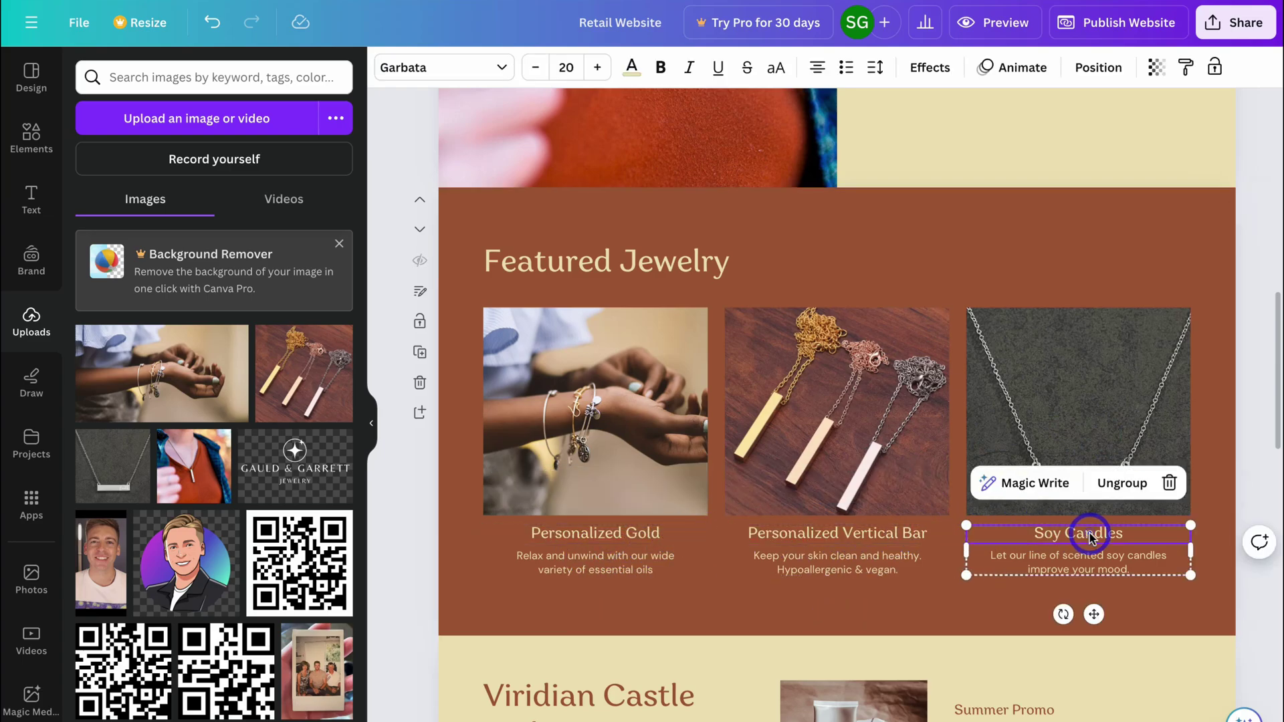
double_click(1085, 534)
type("Personalized Silver")
Give page 5, the CEO quote section, the page title "Why us"
left_click(620, 571)
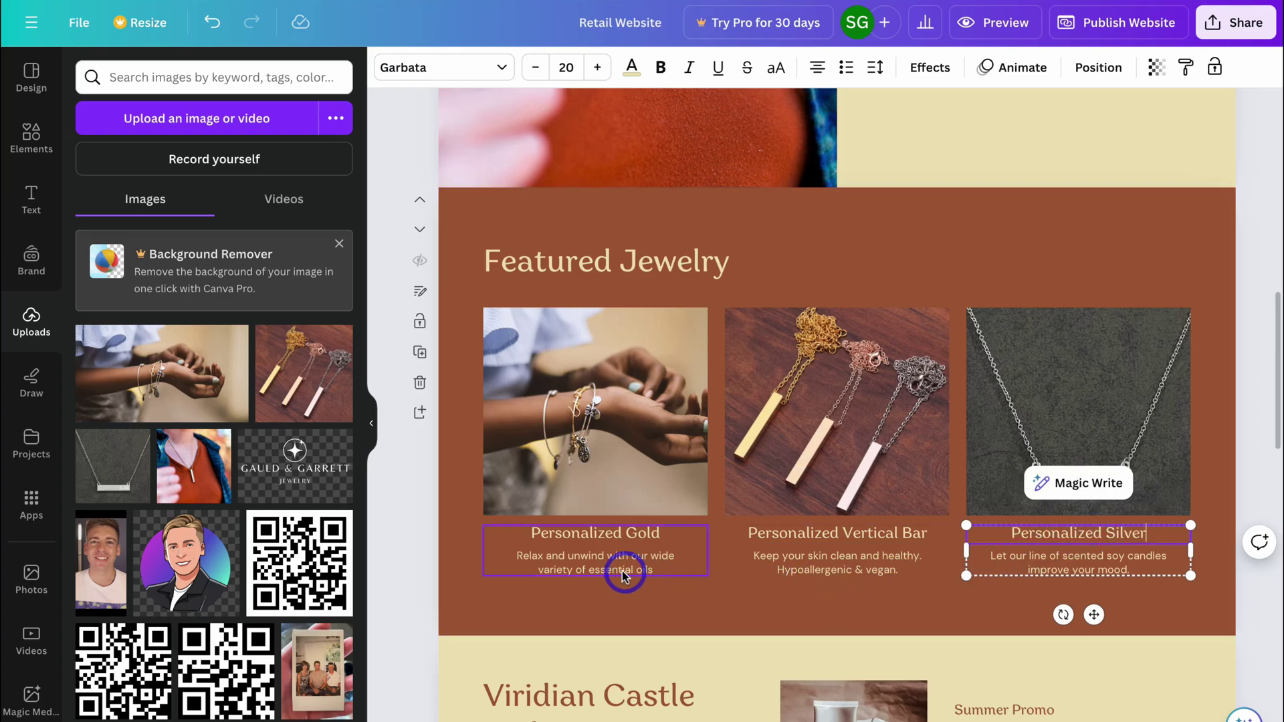
scroll(616, 574, "down", 5)
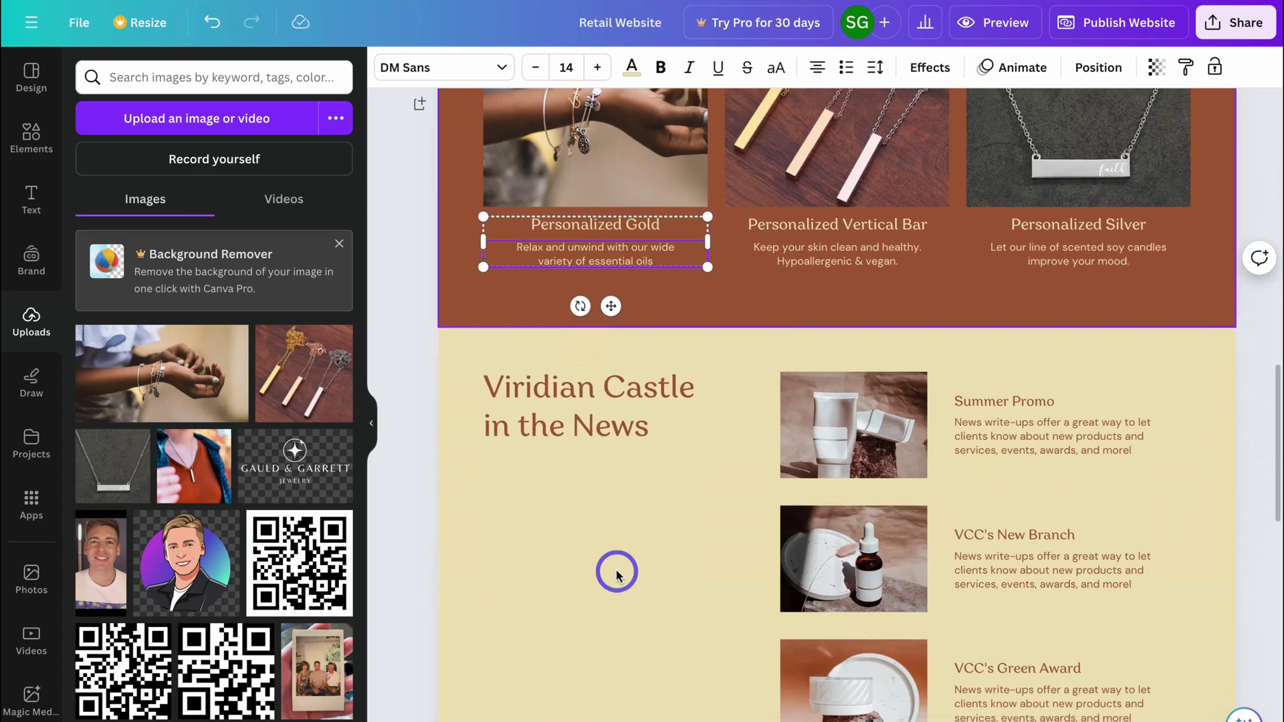
left_click(616, 571)
scroll(616, 574, "down", 10)
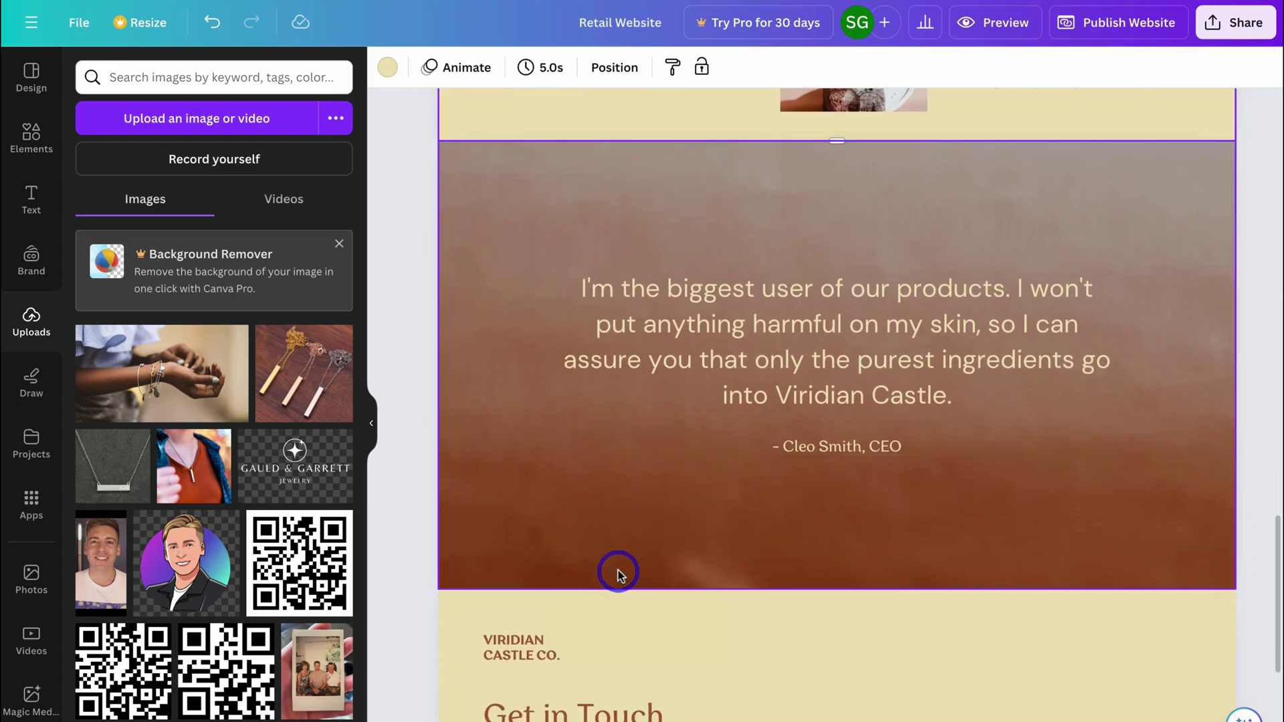
left_click(614, 428)
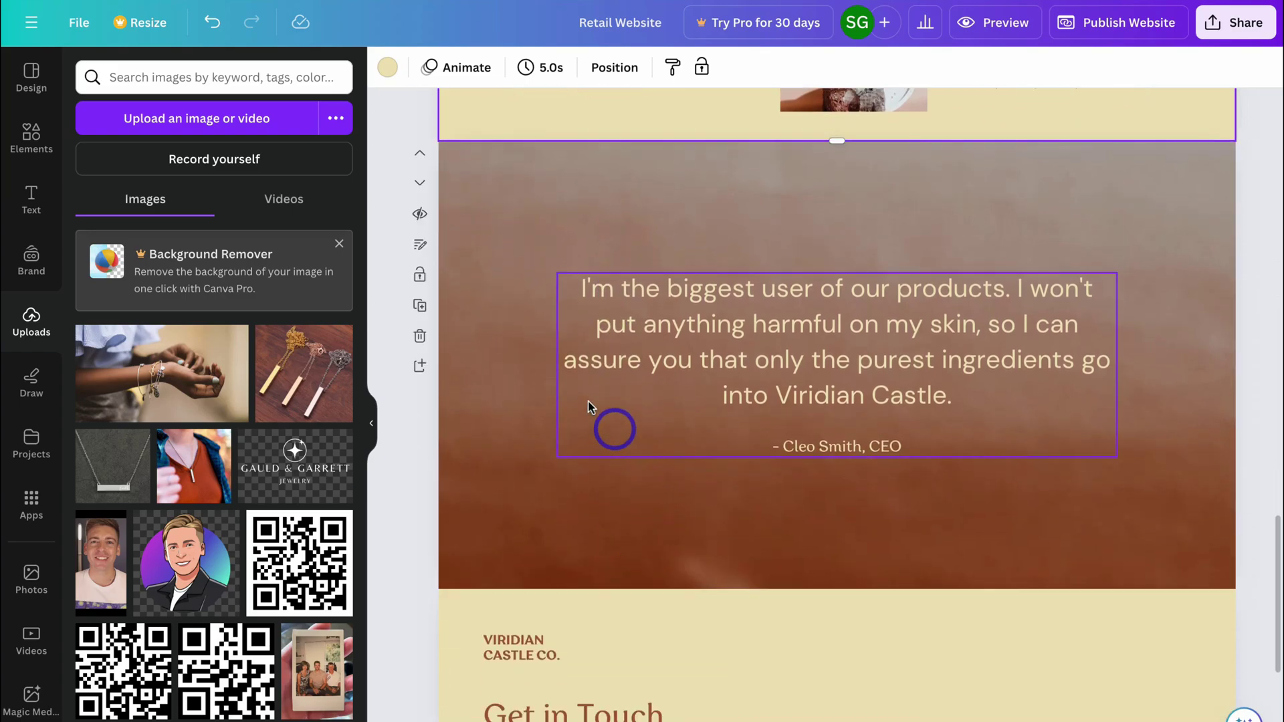
left_click(420, 247)
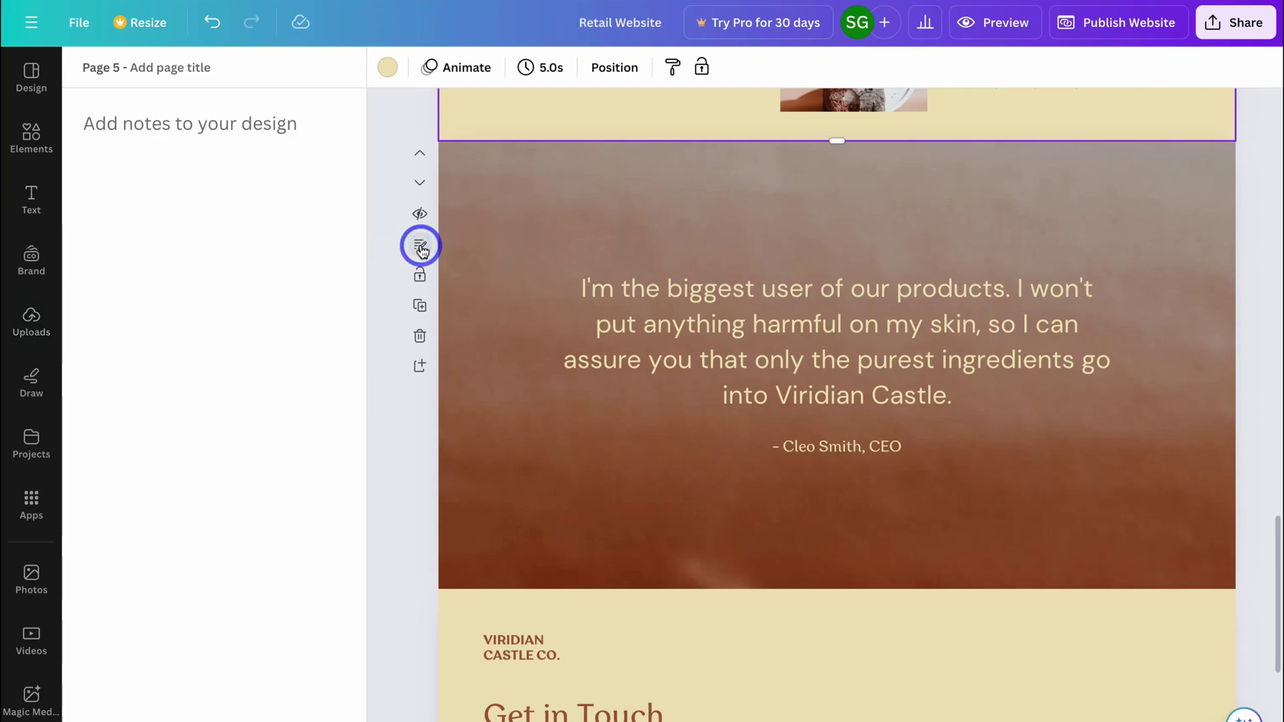
left_click(148, 70)
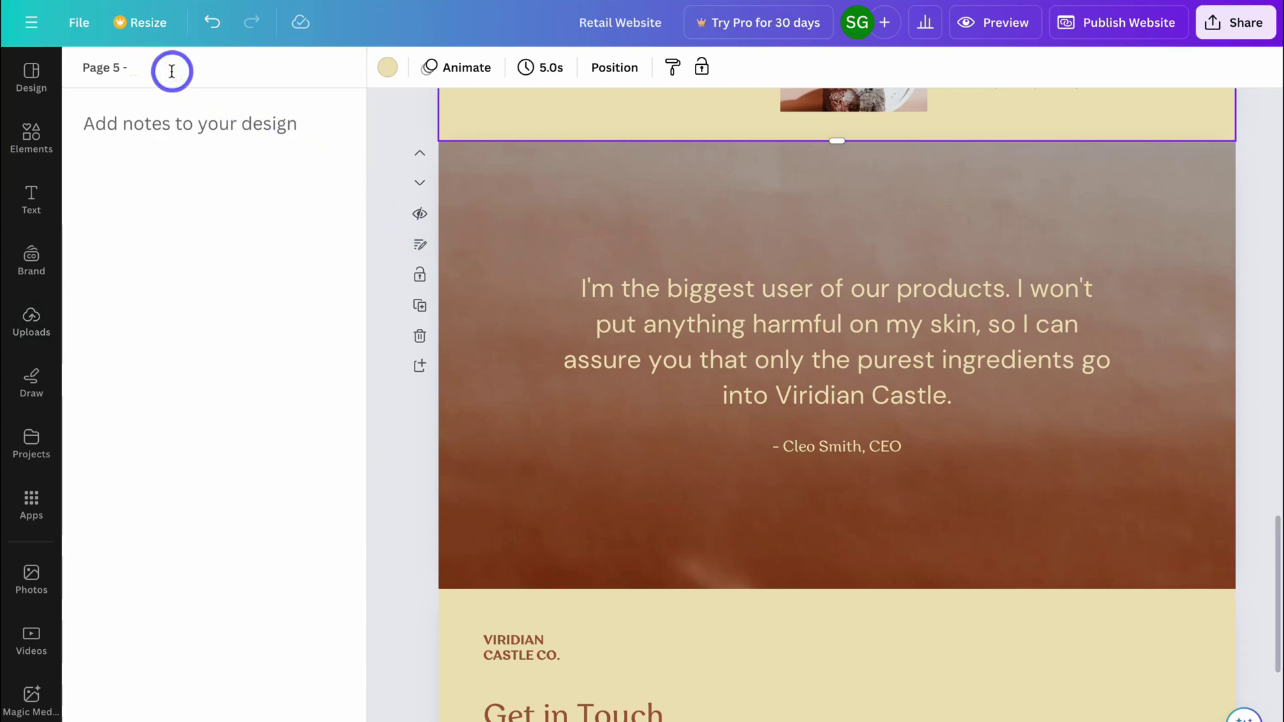
type("Why us")
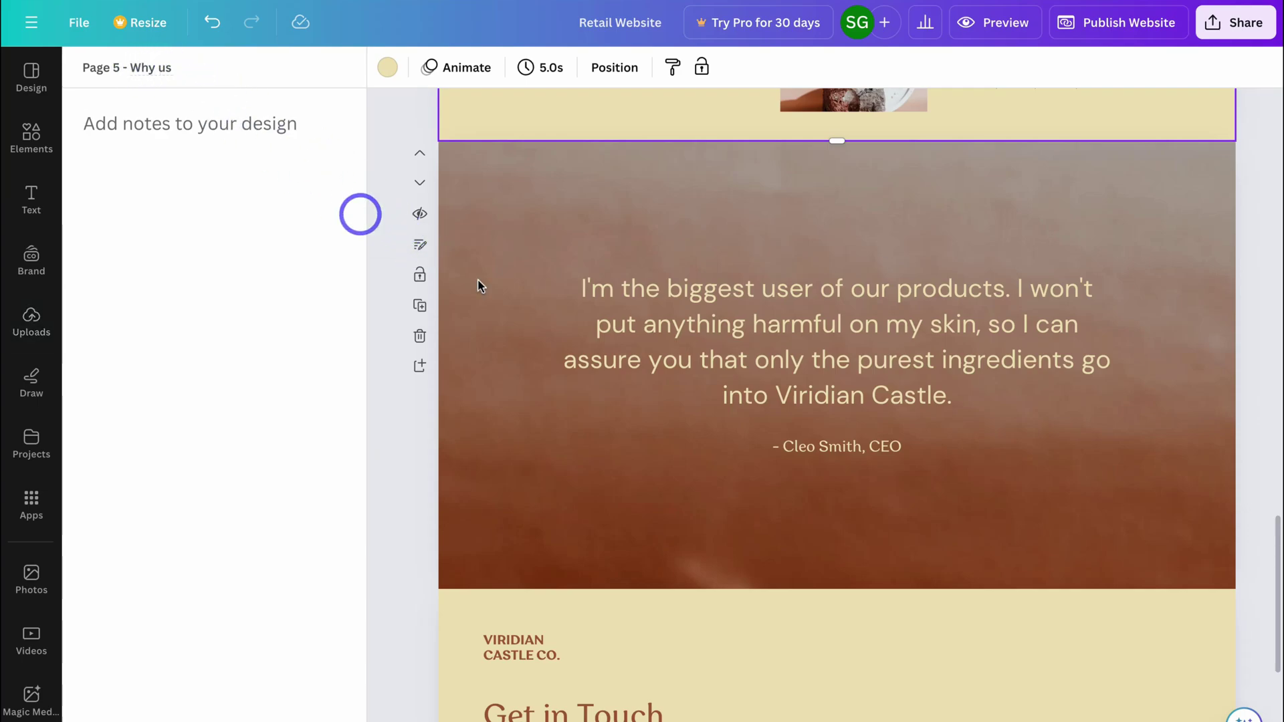
Preview the website, try the Featured and Why us navigation links, and return to the editor
left_click(1009, 28)
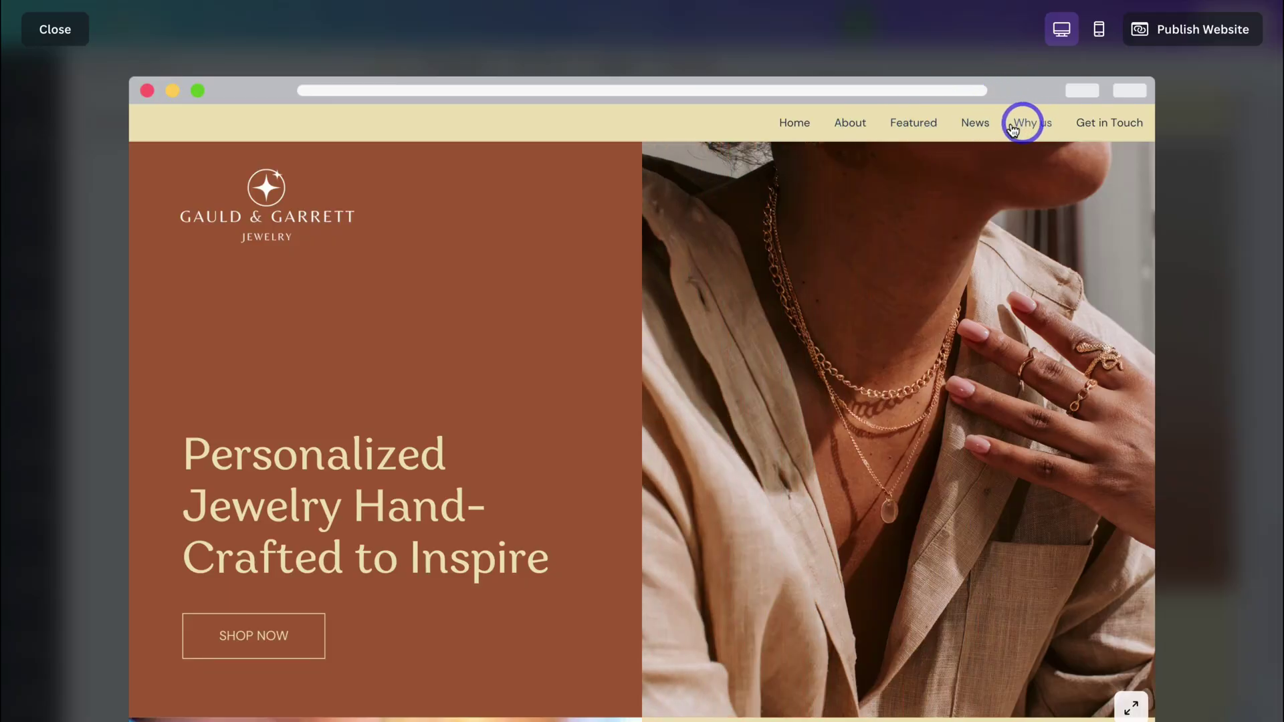
left_click(906, 127)
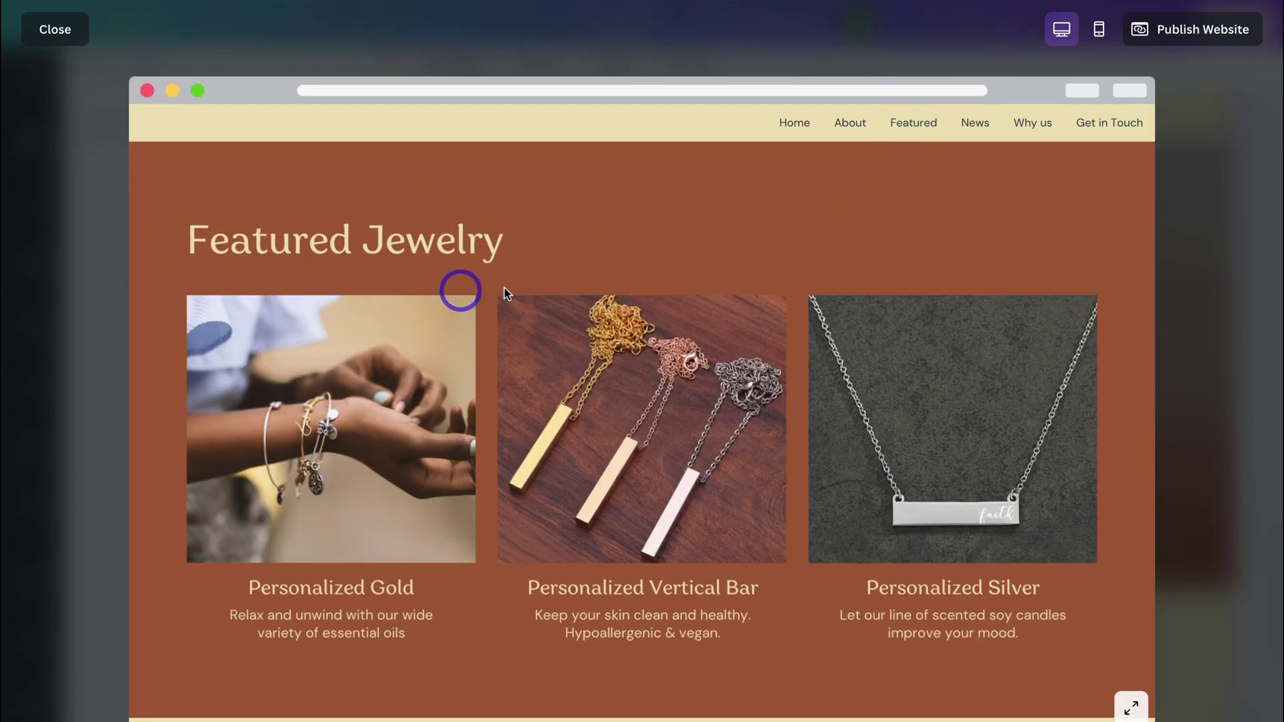
left_click(1027, 127)
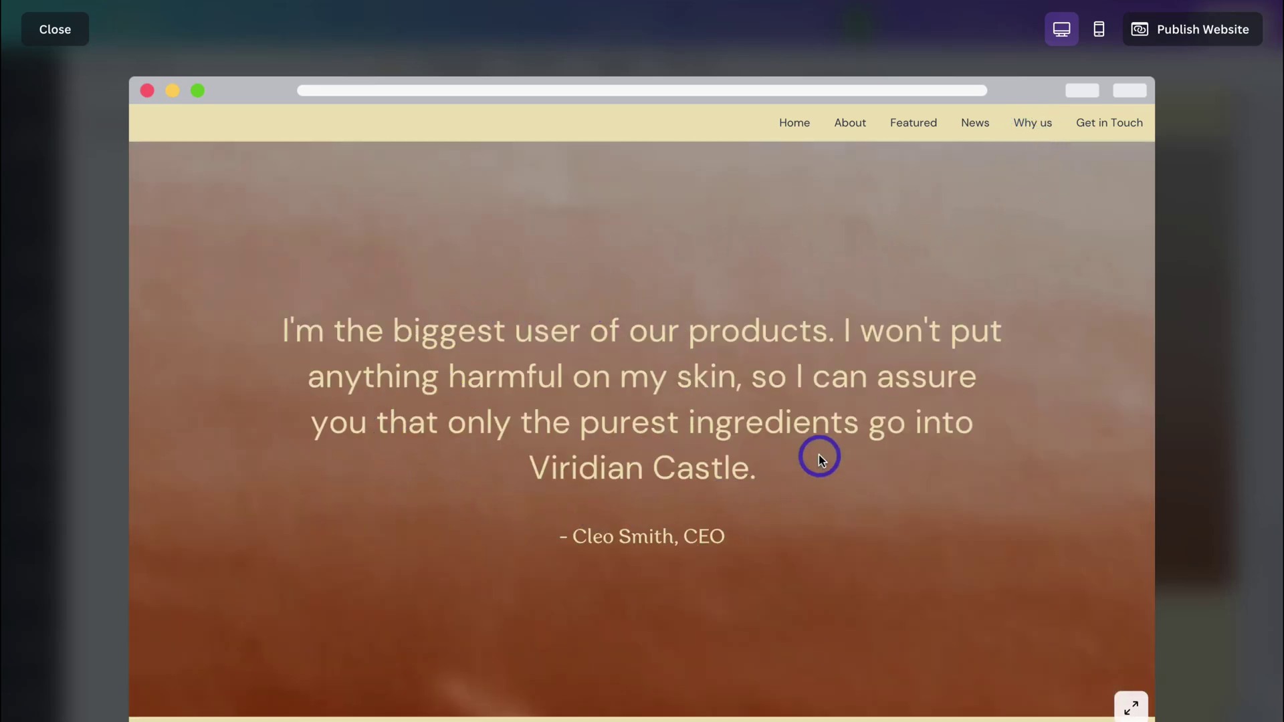
left_click(55, 32)
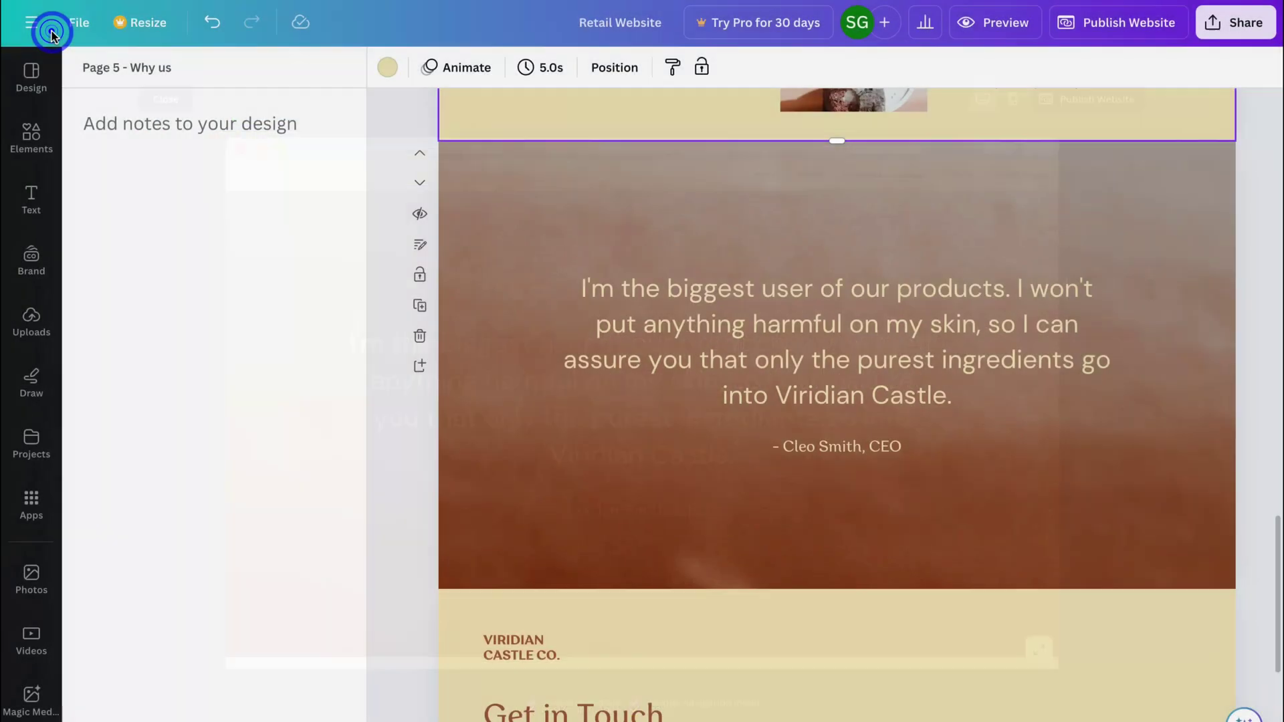
Rename page 6 from "Get in Touch" to "Contact us"
scroll(562, 364, "down", 5)
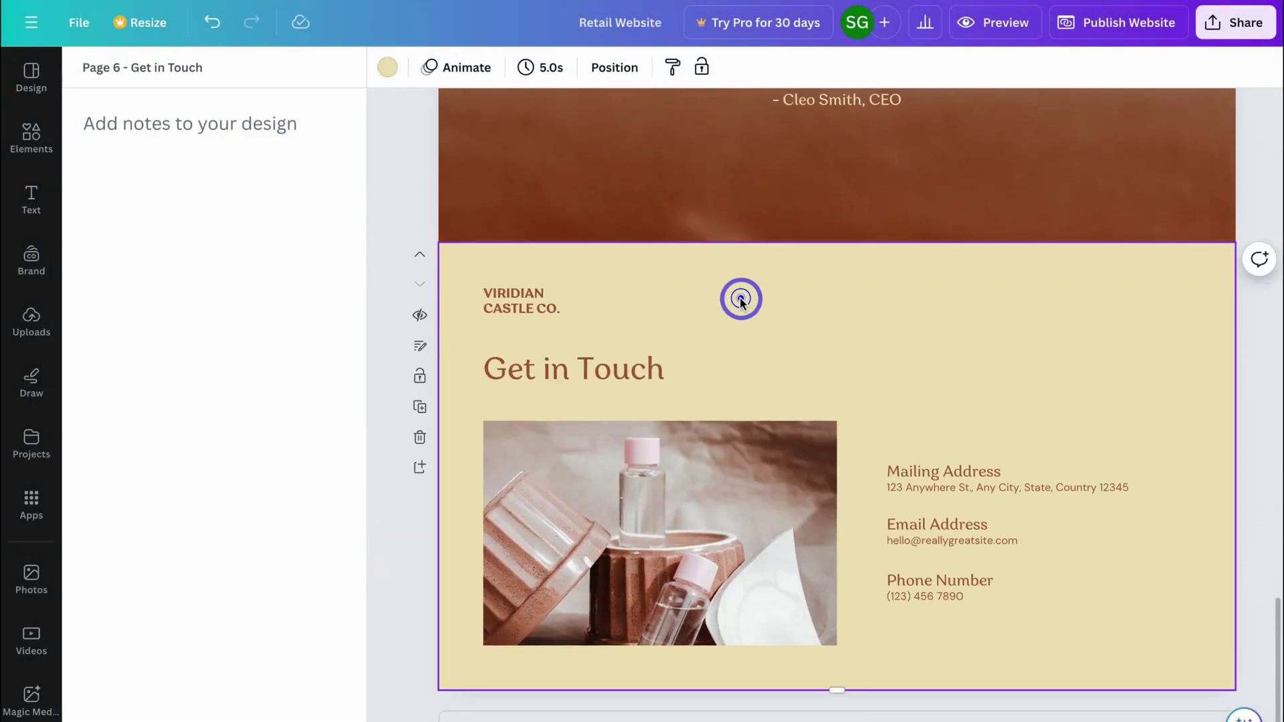
left_click(420, 347)
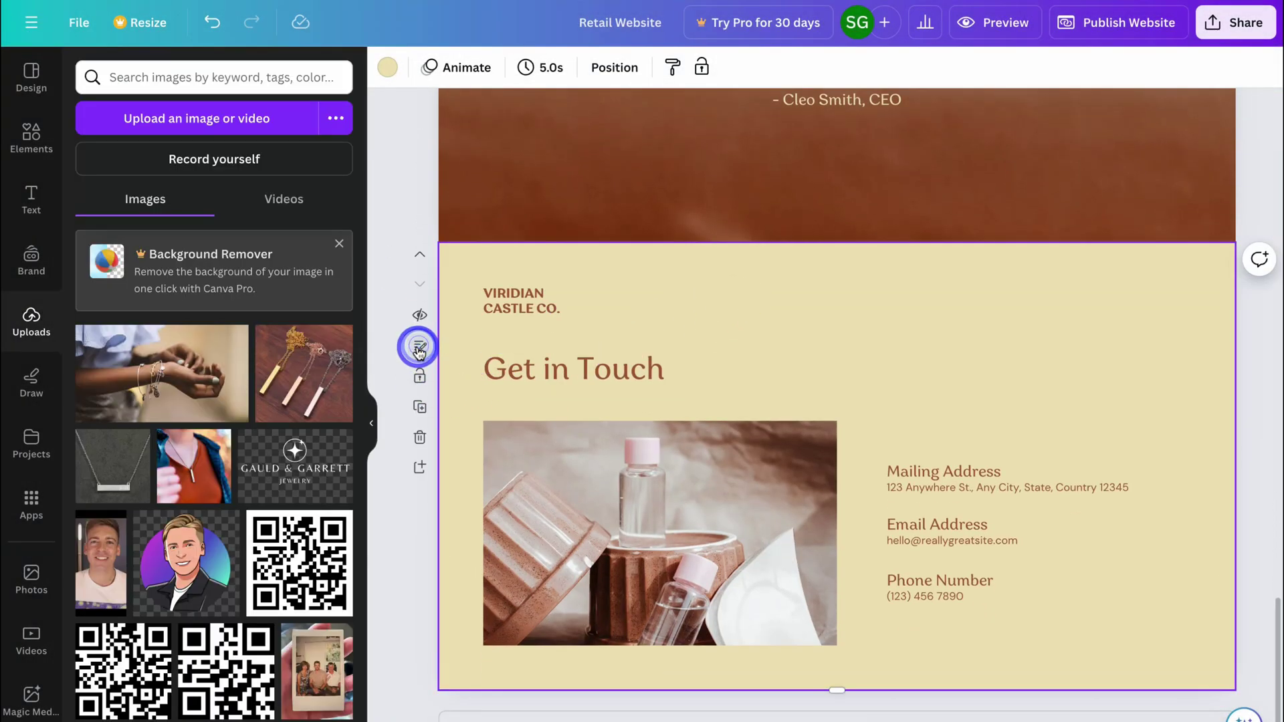
left_click(419, 347)
left_click_drag(201, 67, 130, 67)
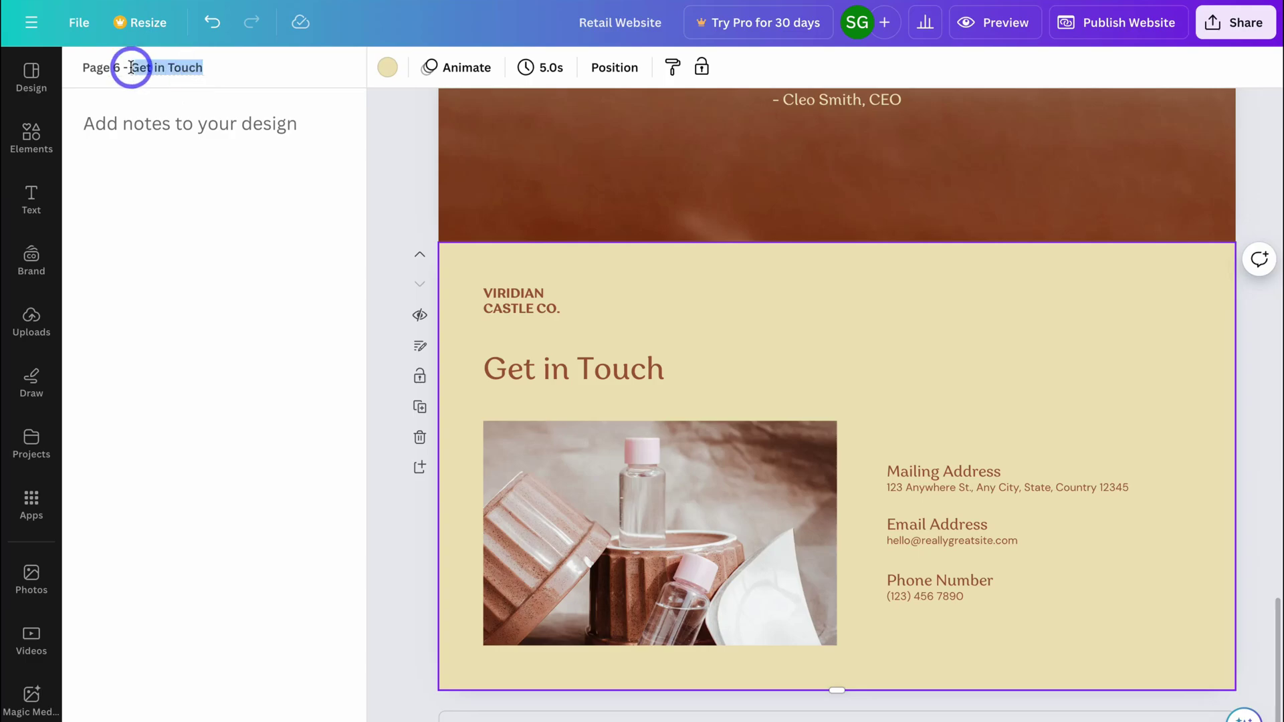
type("Contact us")
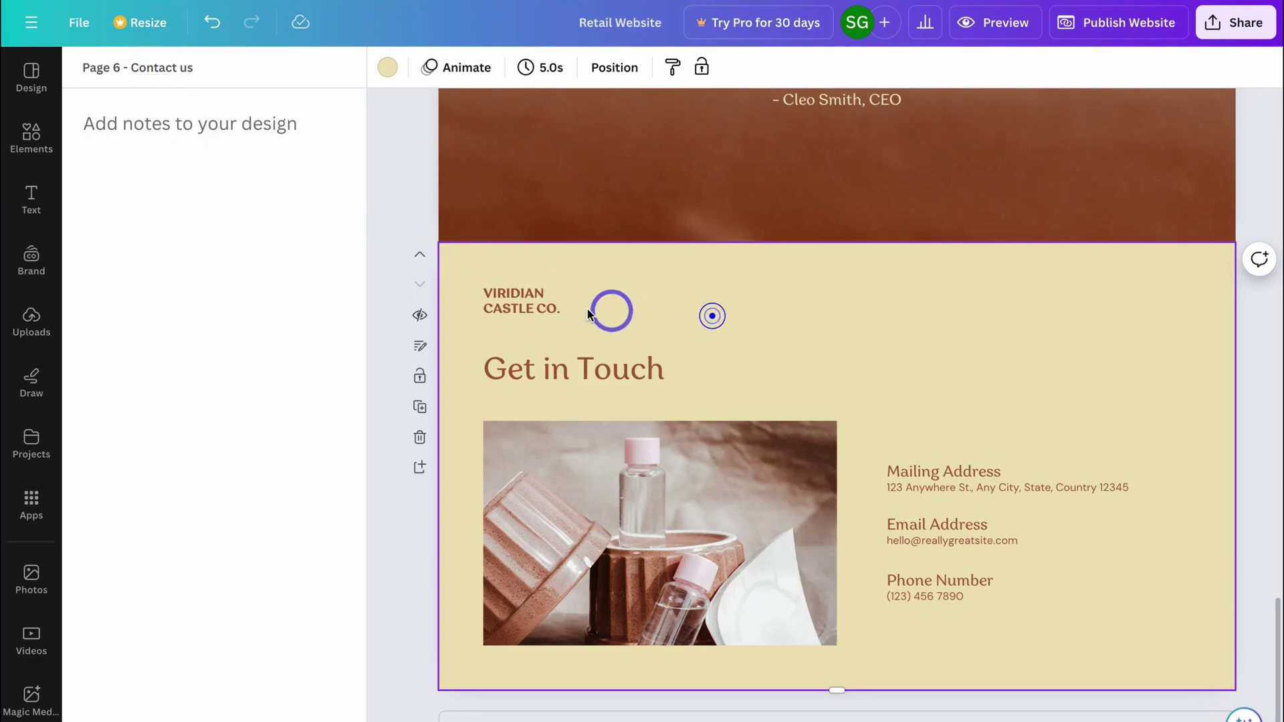
Delete the "Viridian Castle Co." text above "Get in Touch" and upload the "Gauld and garrett logo dark.png" file
left_click(533, 302)
key("Delete")
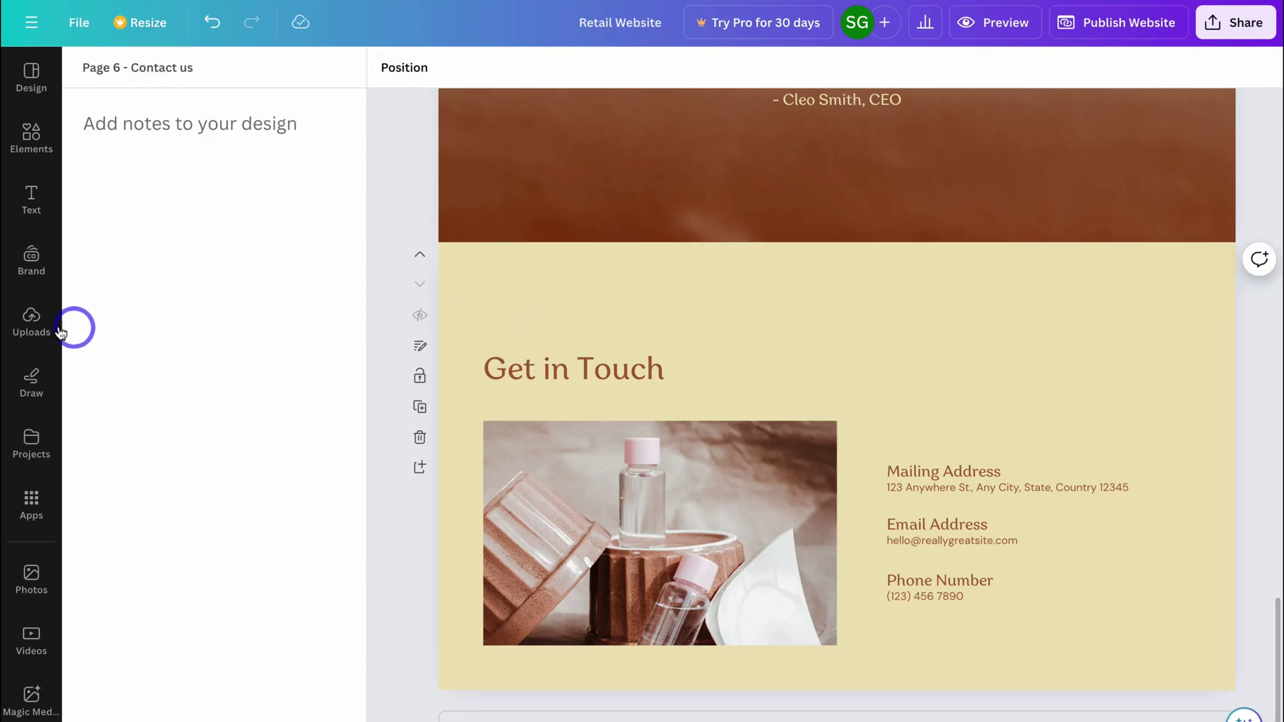
left_click(34, 328)
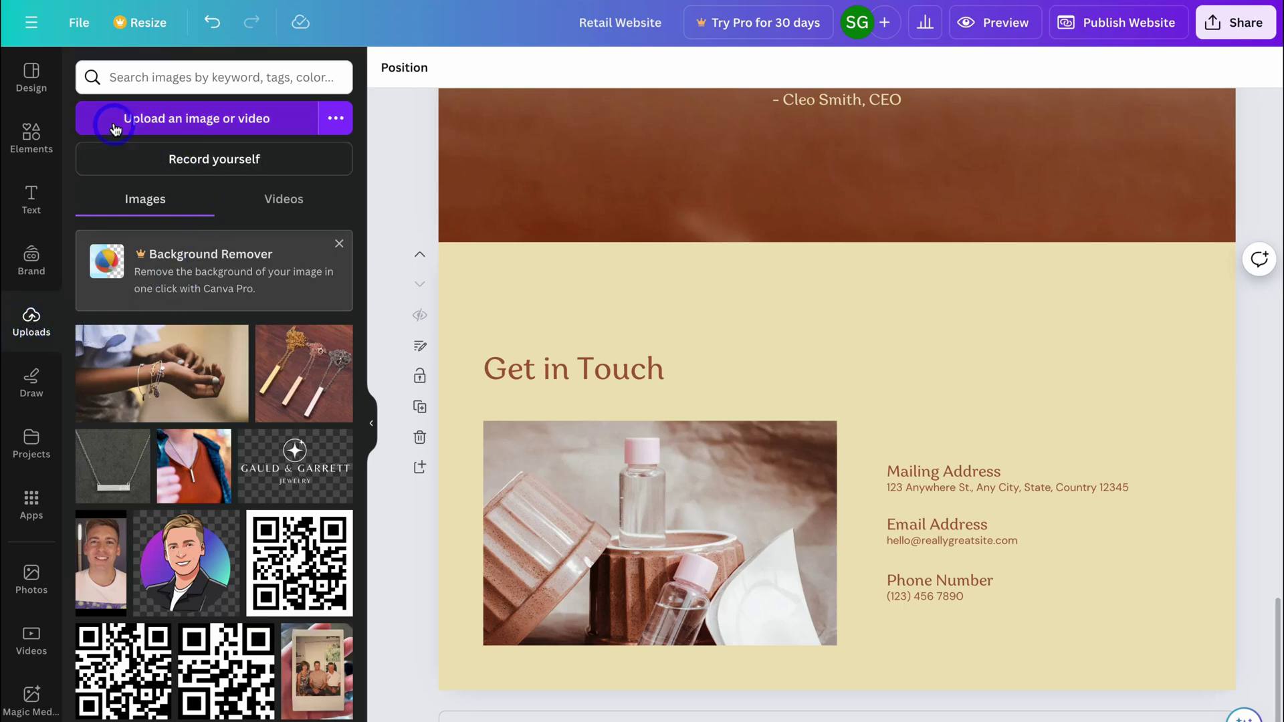
left_click(159, 123)
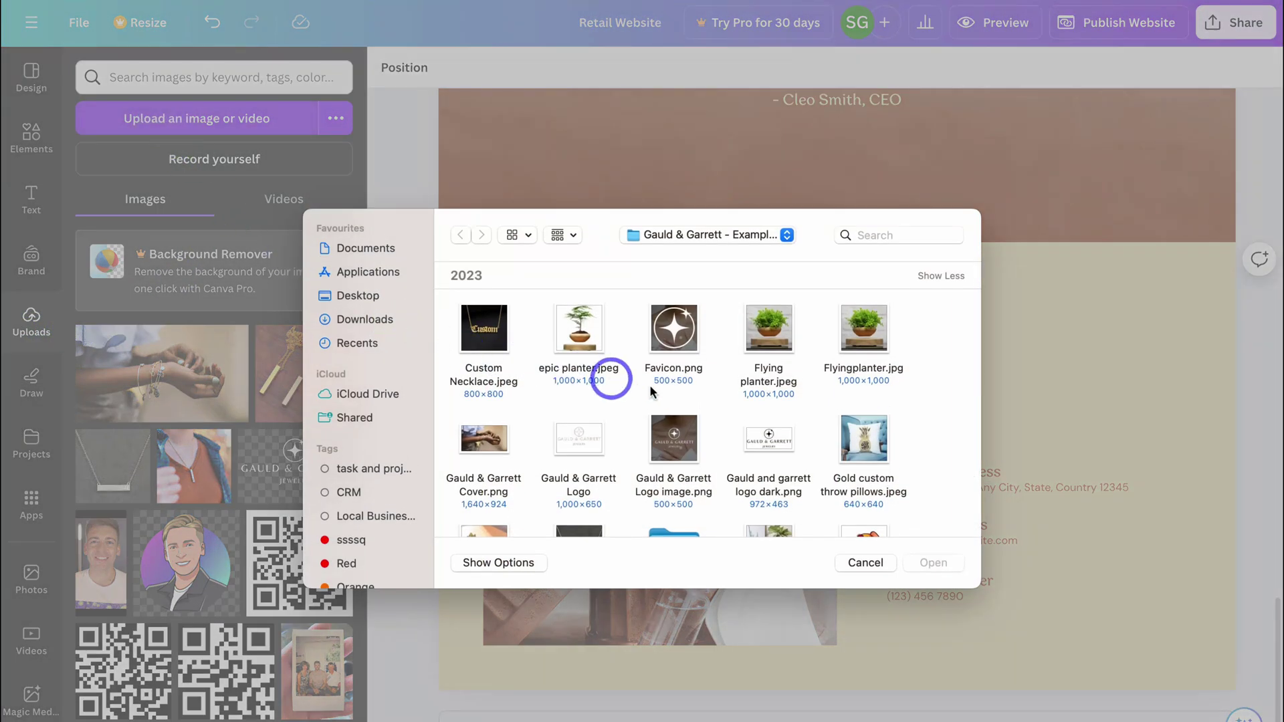
left_click(752, 436)
left_click(927, 560)
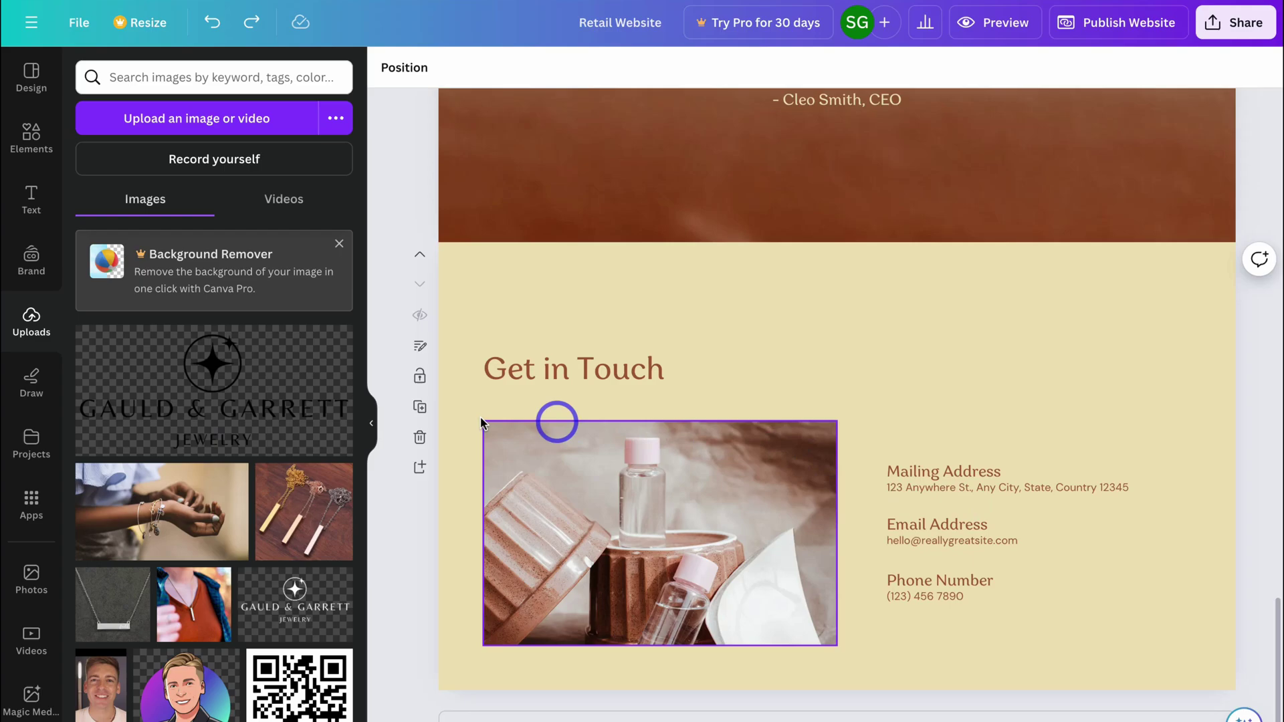
Place the dark Gauld & Garrett logo, scaled down, above the "Get in Touch" heading and replace the bottle photo below with the bracelet image
left_click(227, 413)
left_click_drag(1092, 585, 583, 311)
left_click(746, 316)
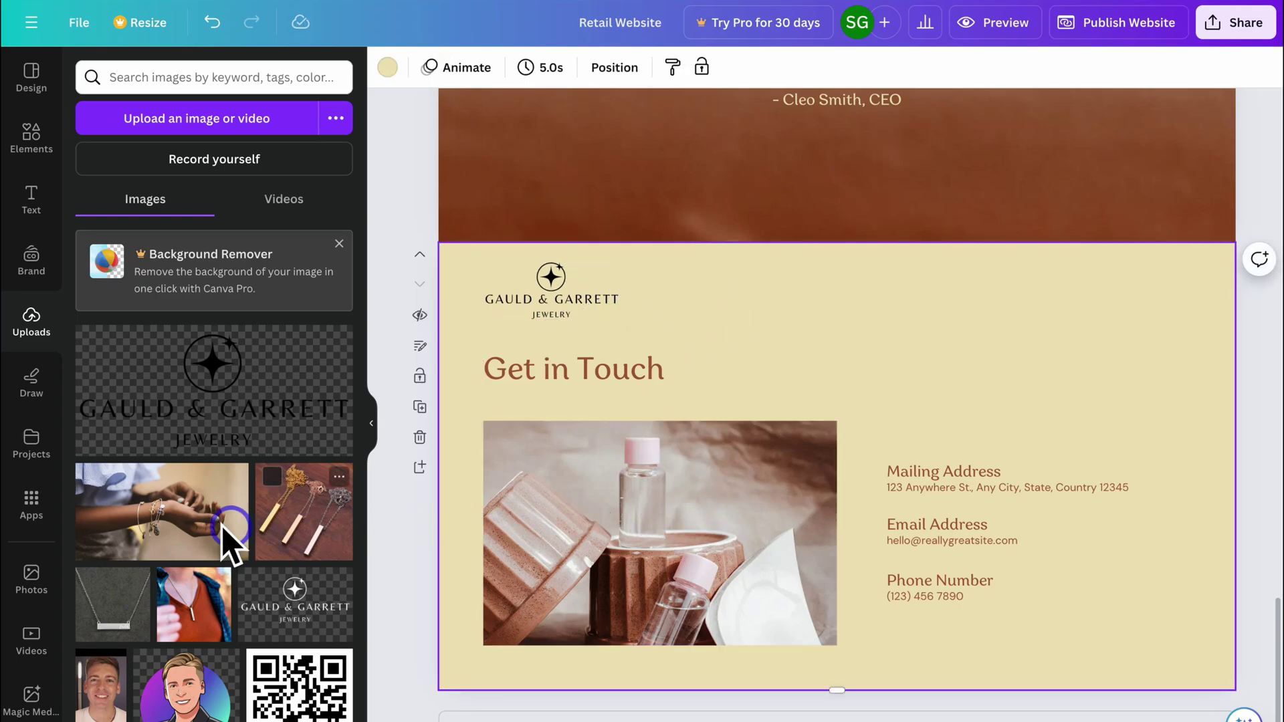
left_click_drag(151, 529, 639, 544)
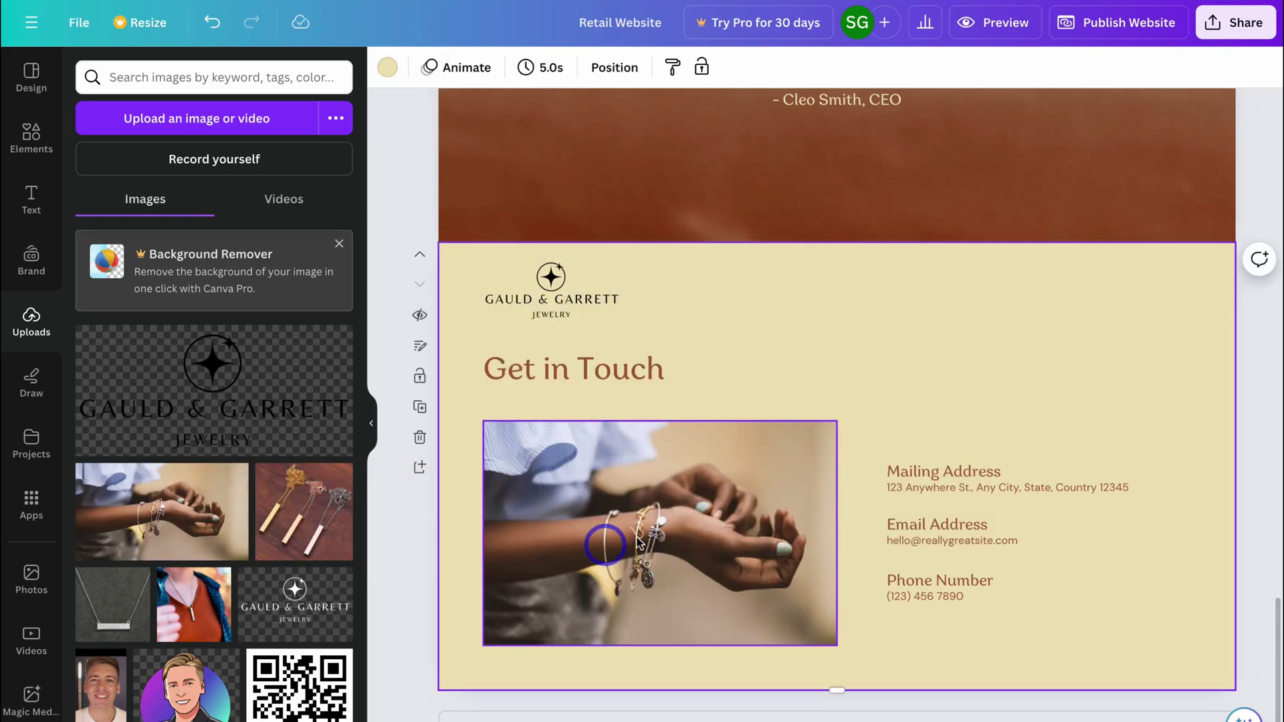
left_click(948, 606)
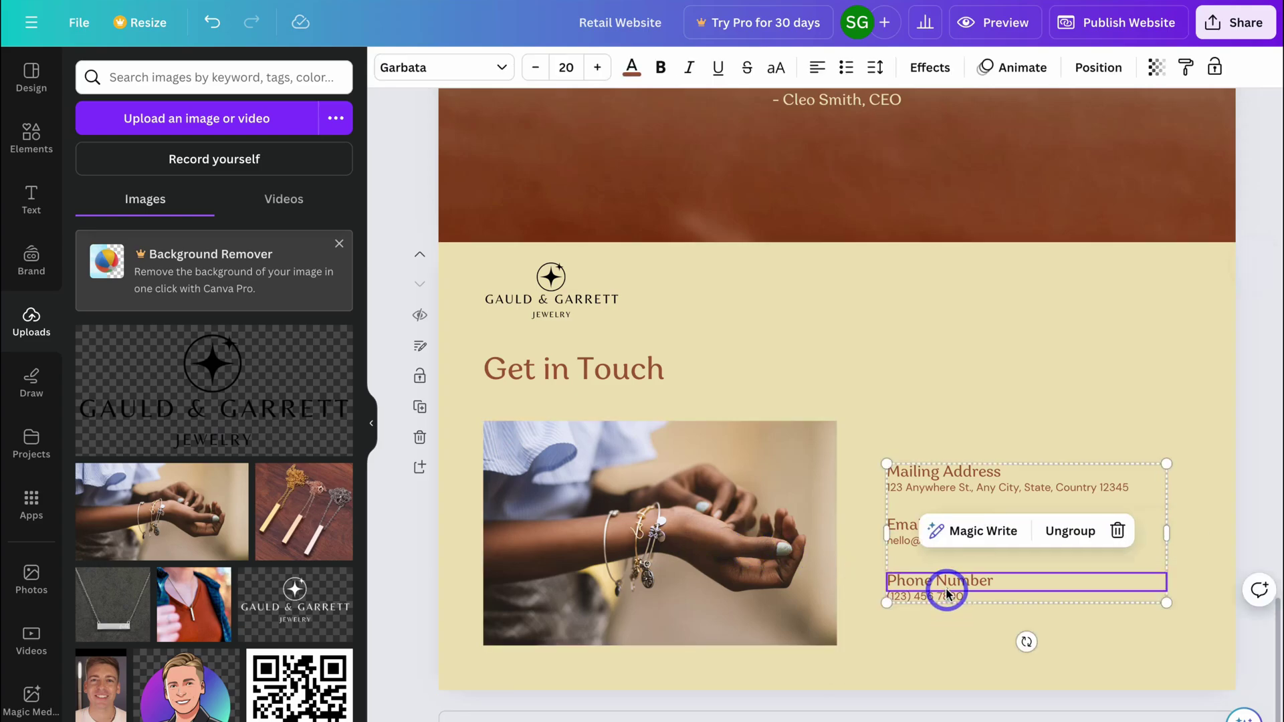
left_click(904, 536)
left_click(902, 488)
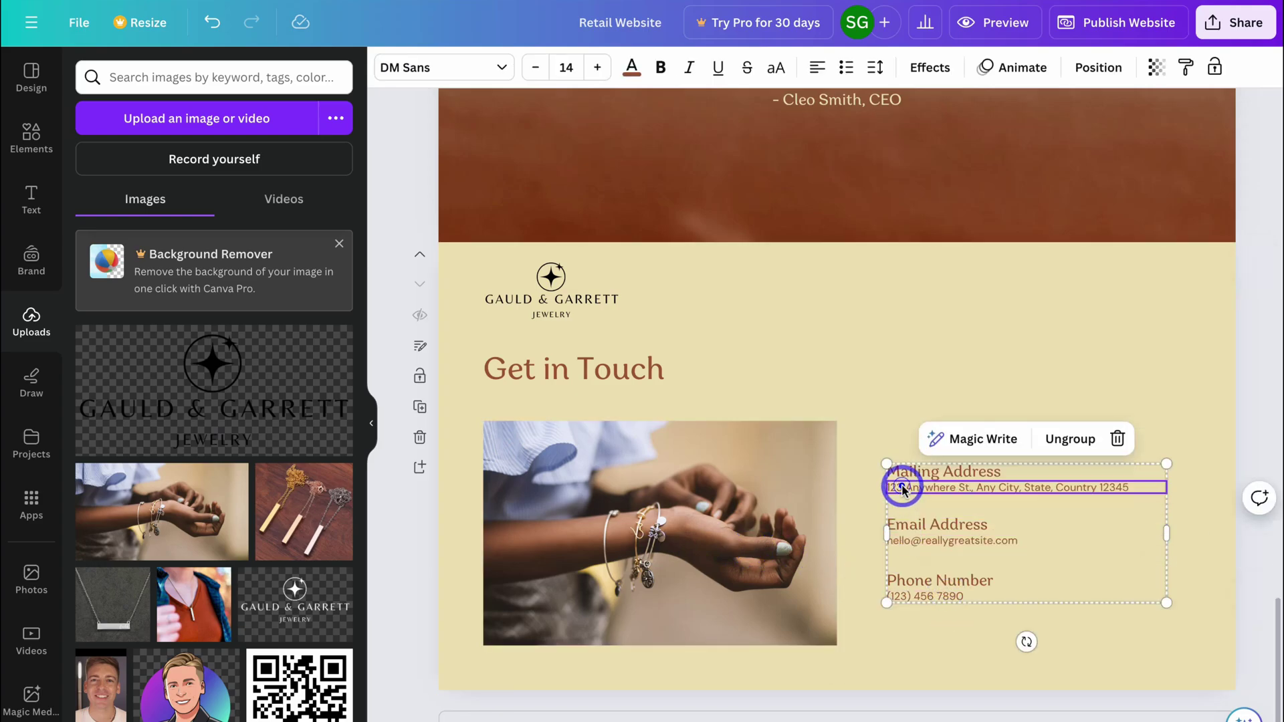
scroll(903, 489, "up", 15)
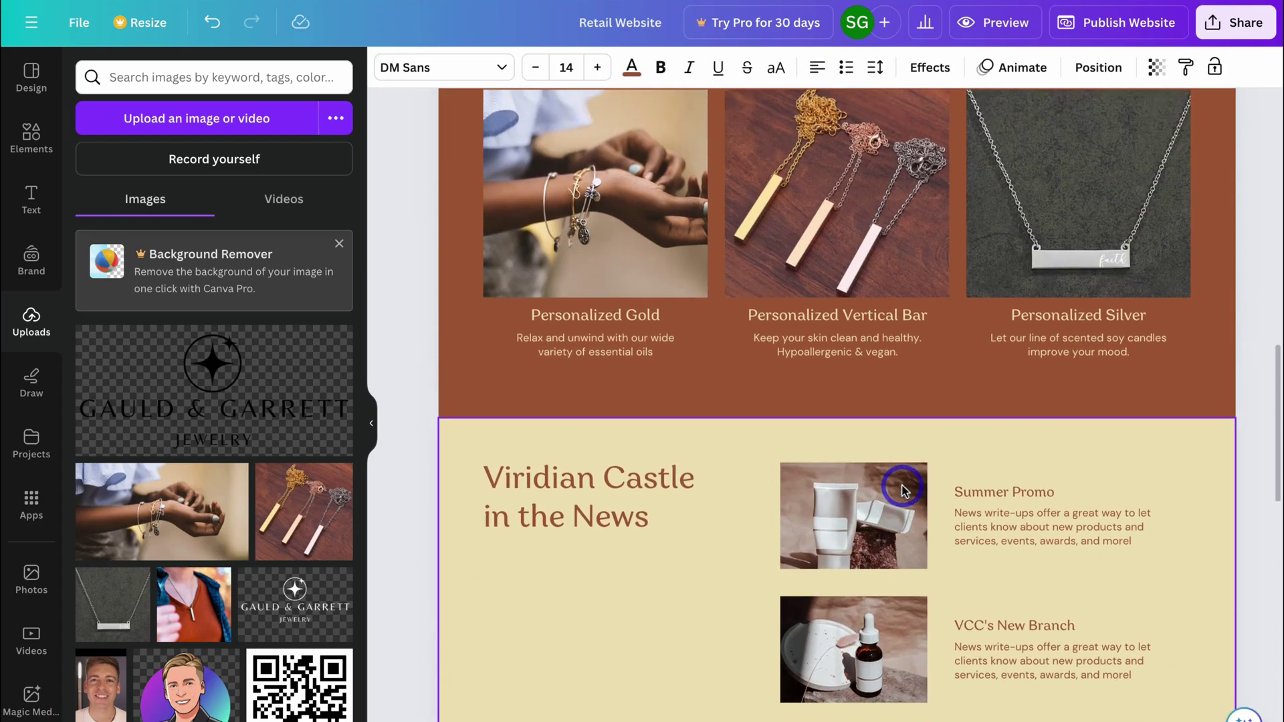
scroll(903, 489, "down", 5)
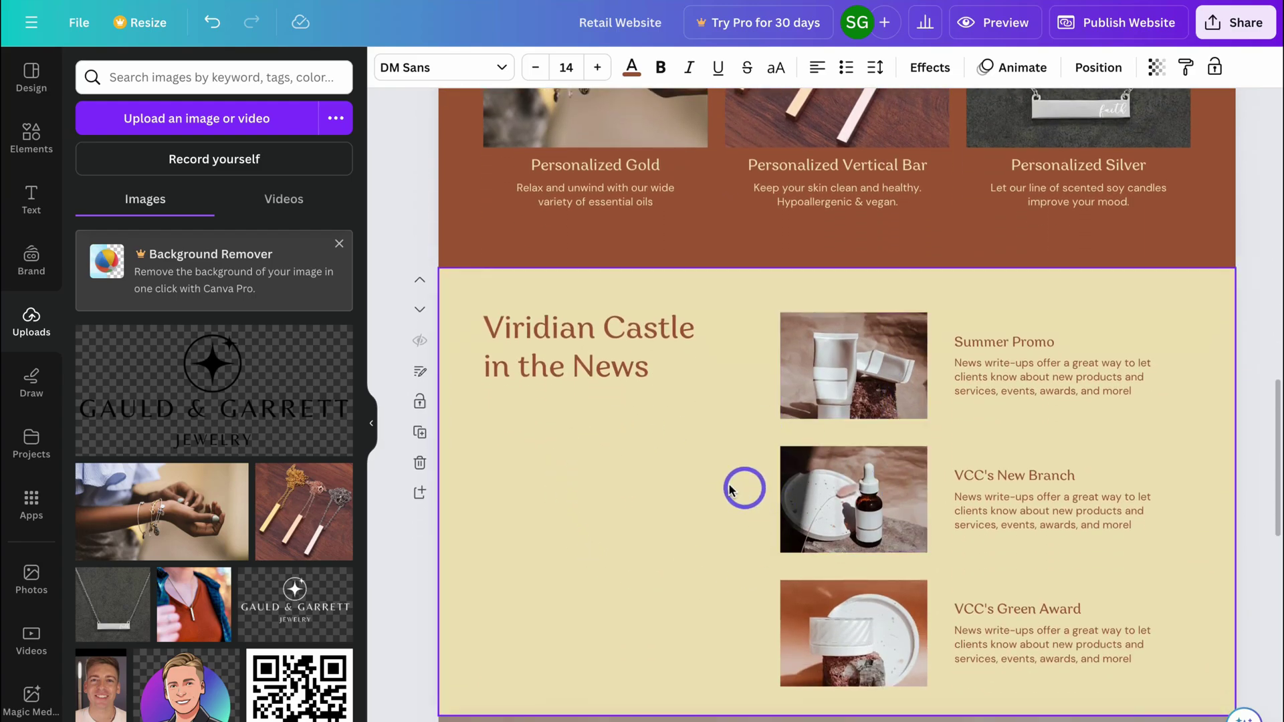
Delete the "Viridian Castle in the News" page
left_click(634, 503)
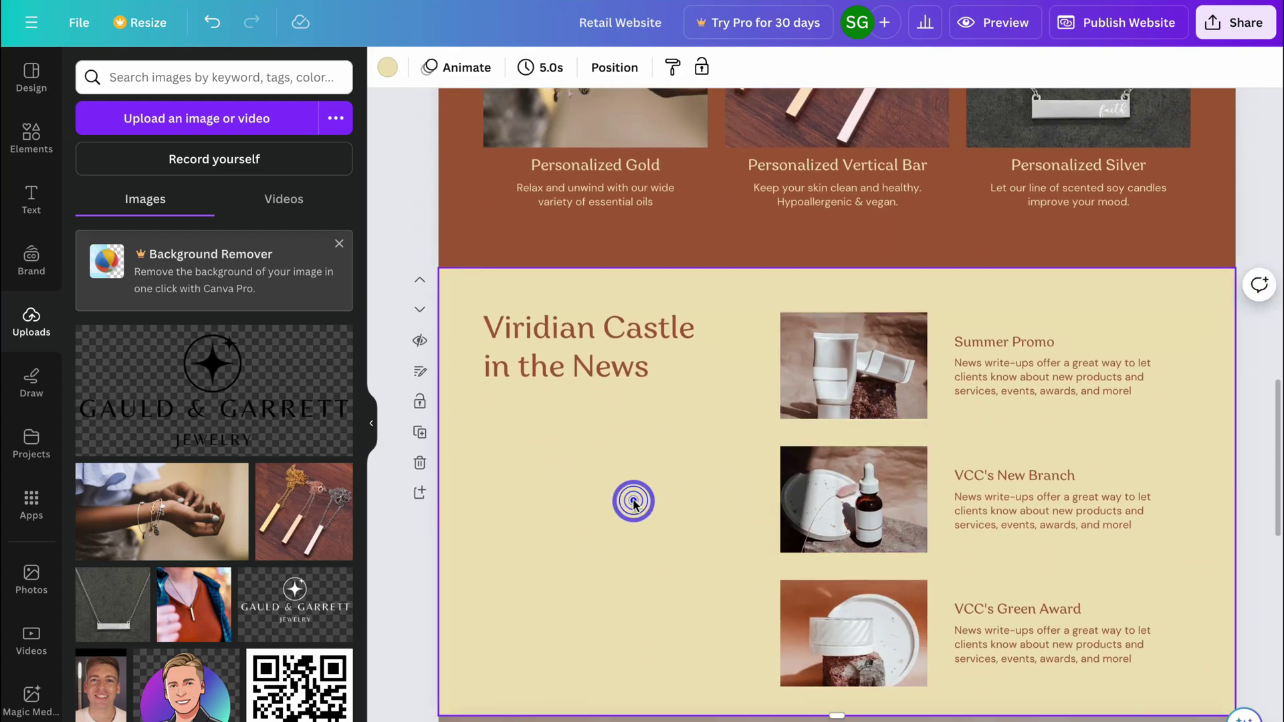
left_click(421, 463)
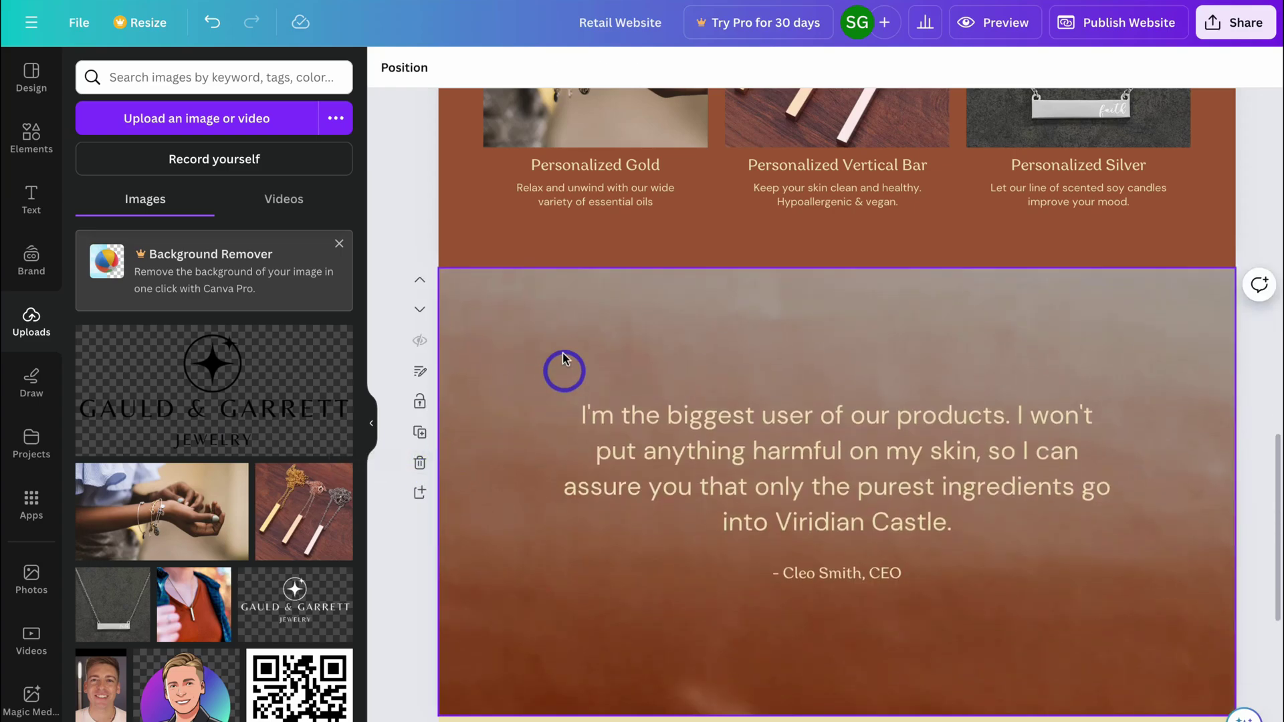
Add a blank page below the Featured Jewelry page and open the pages of the Fashion Retail Website in Dark Grey and Light Brown template
scroll(553, 348, "up", 2)
left_click(466, 367)
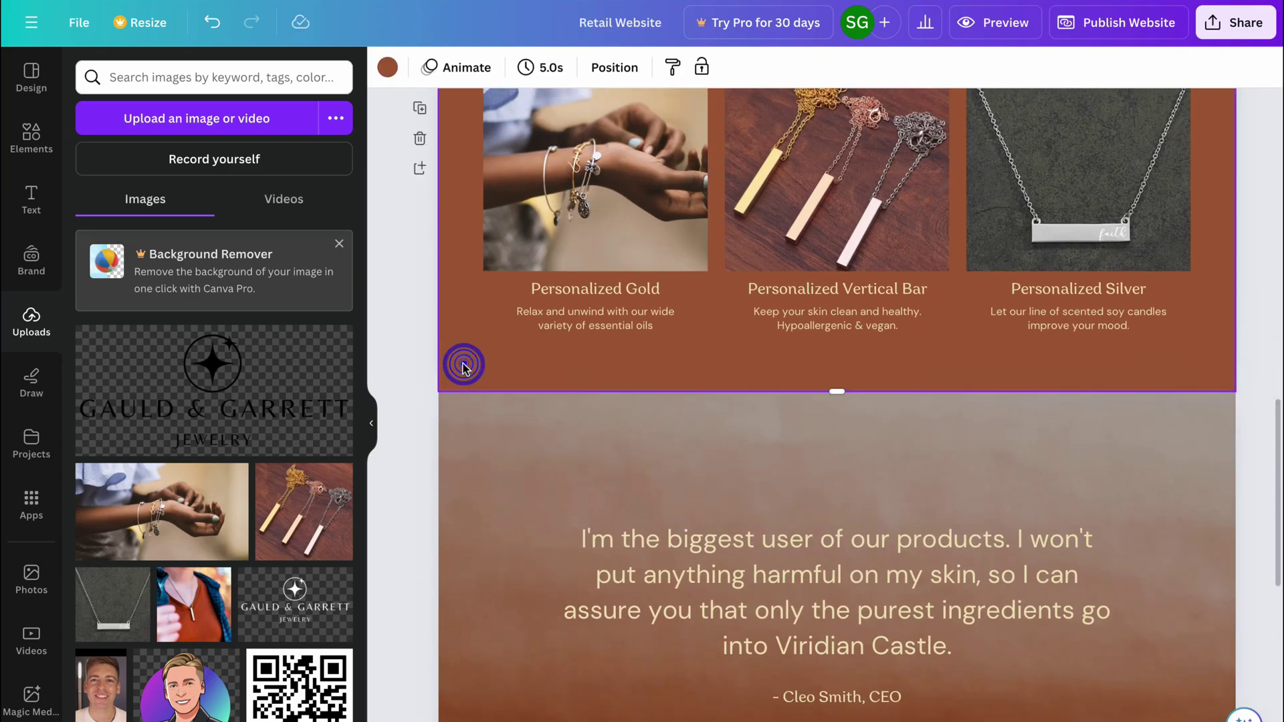
left_click(416, 170)
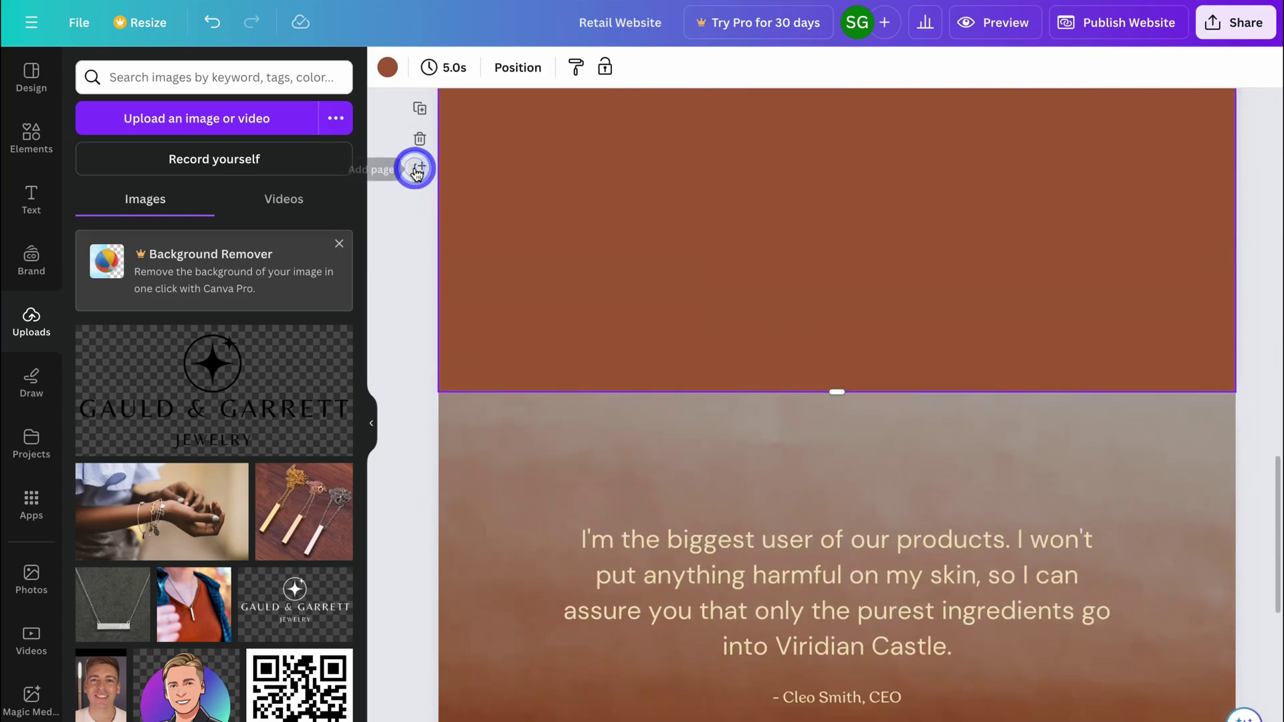
left_click(589, 375)
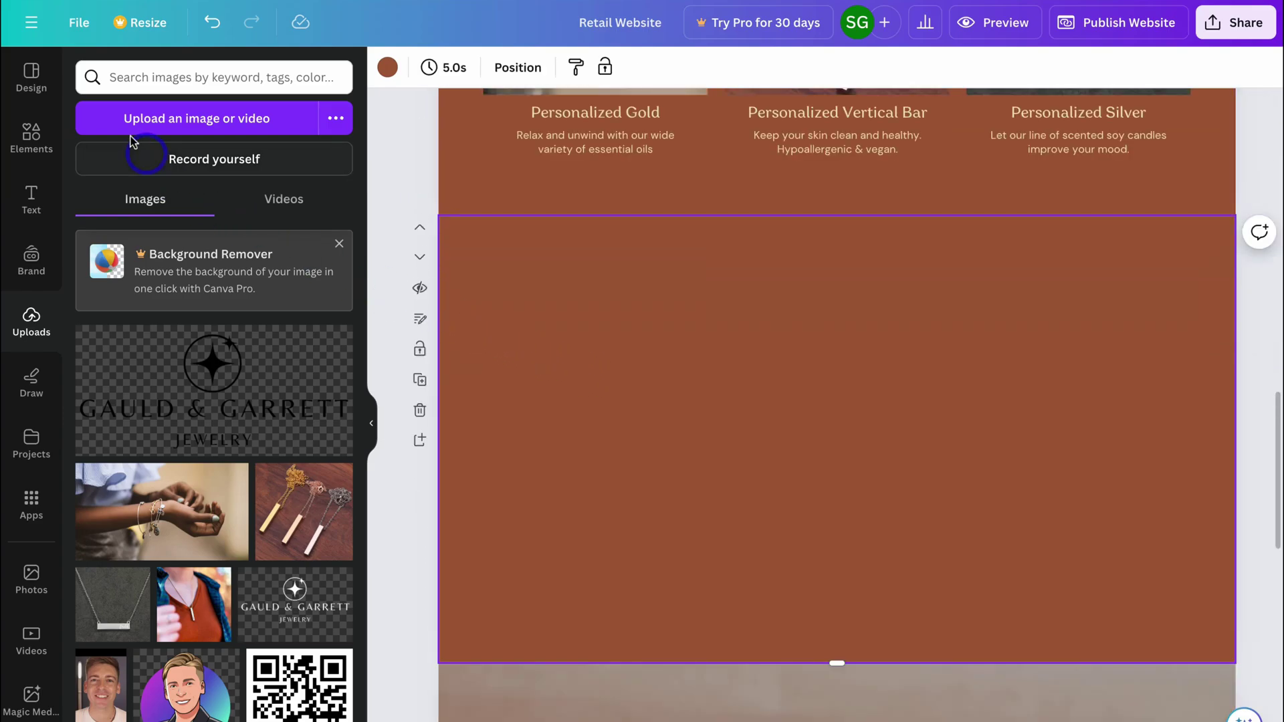
left_click(31, 79)
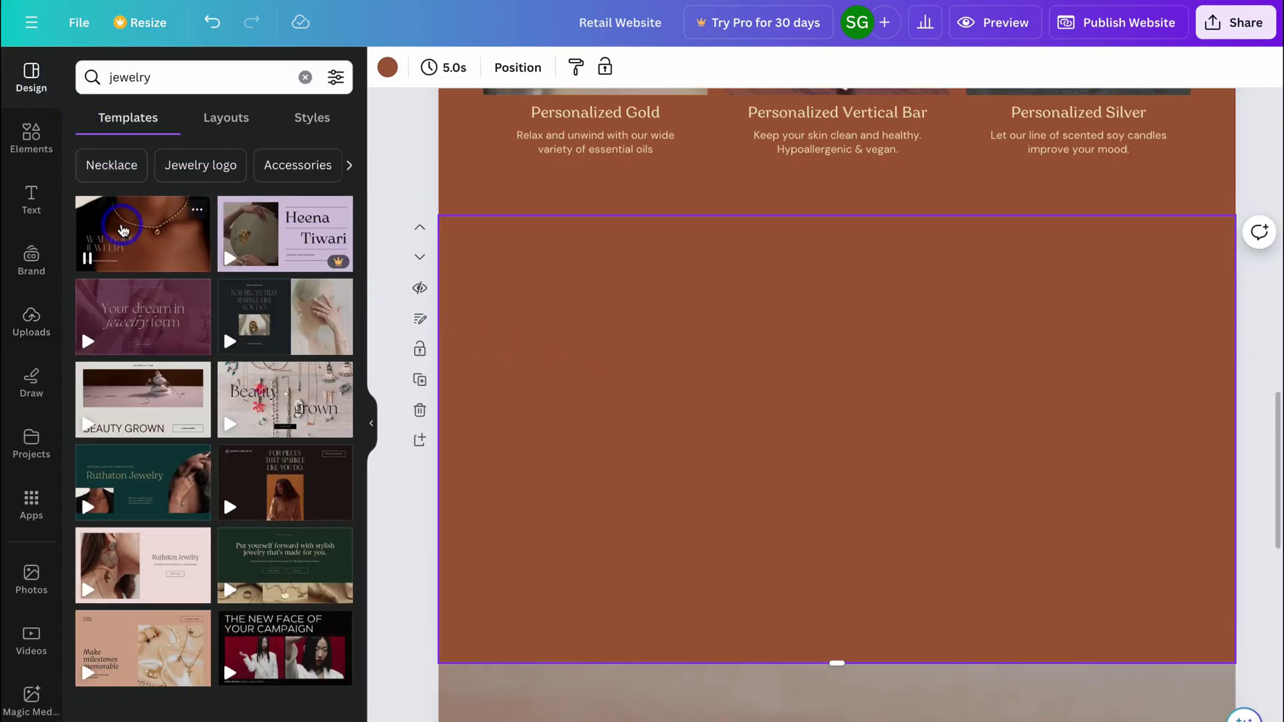
left_click(120, 227)
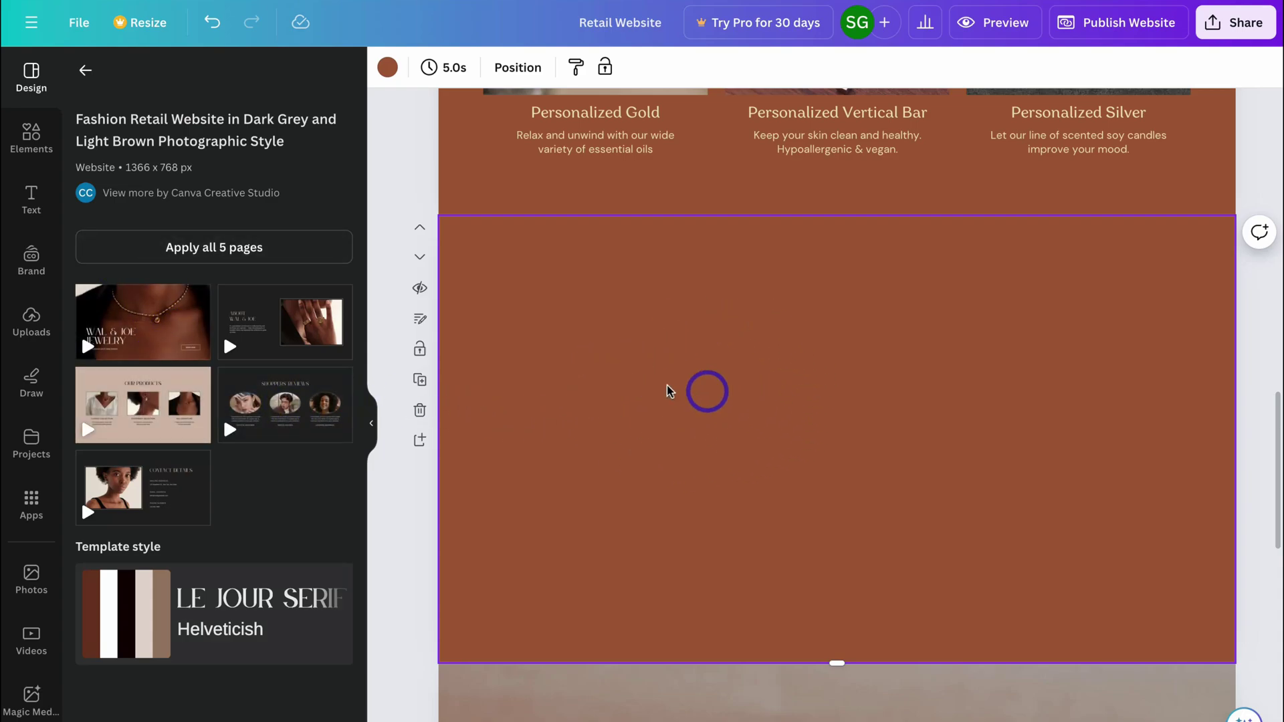
Look through the elements, text styles, uploads, drawing tools, photos and videos available for filling the blank page
left_click(27, 143)
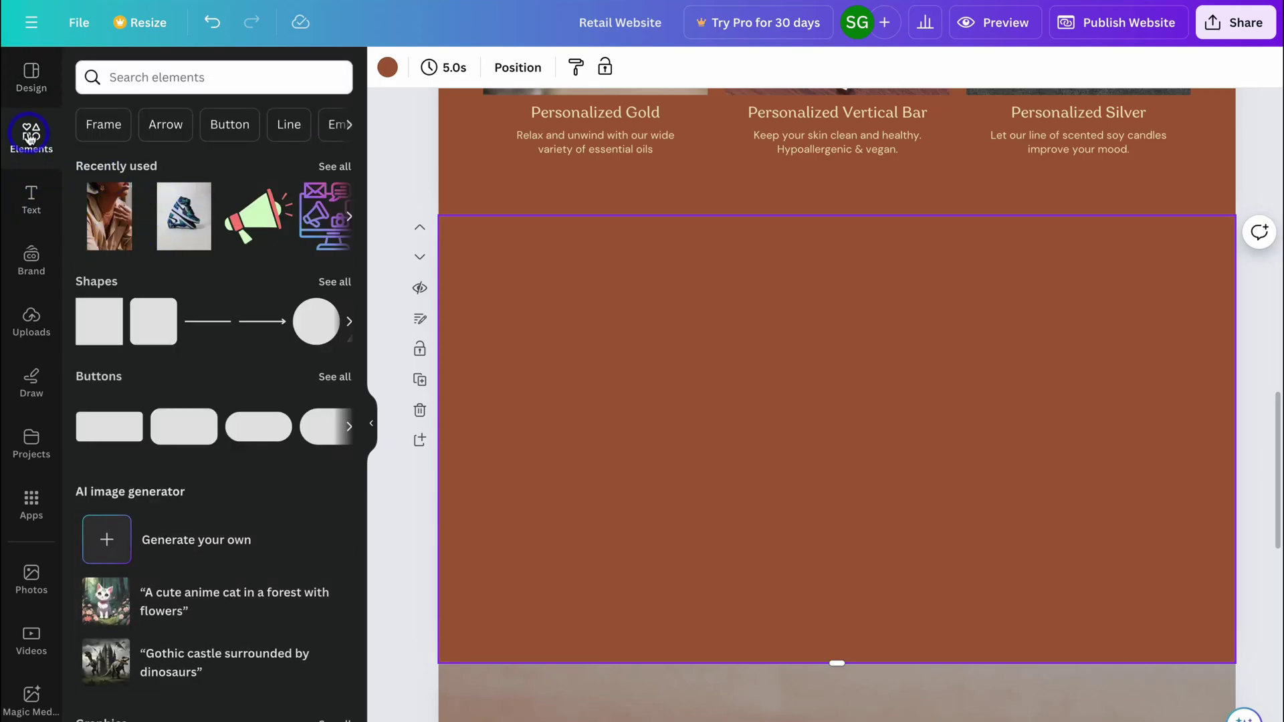
left_click(30, 198)
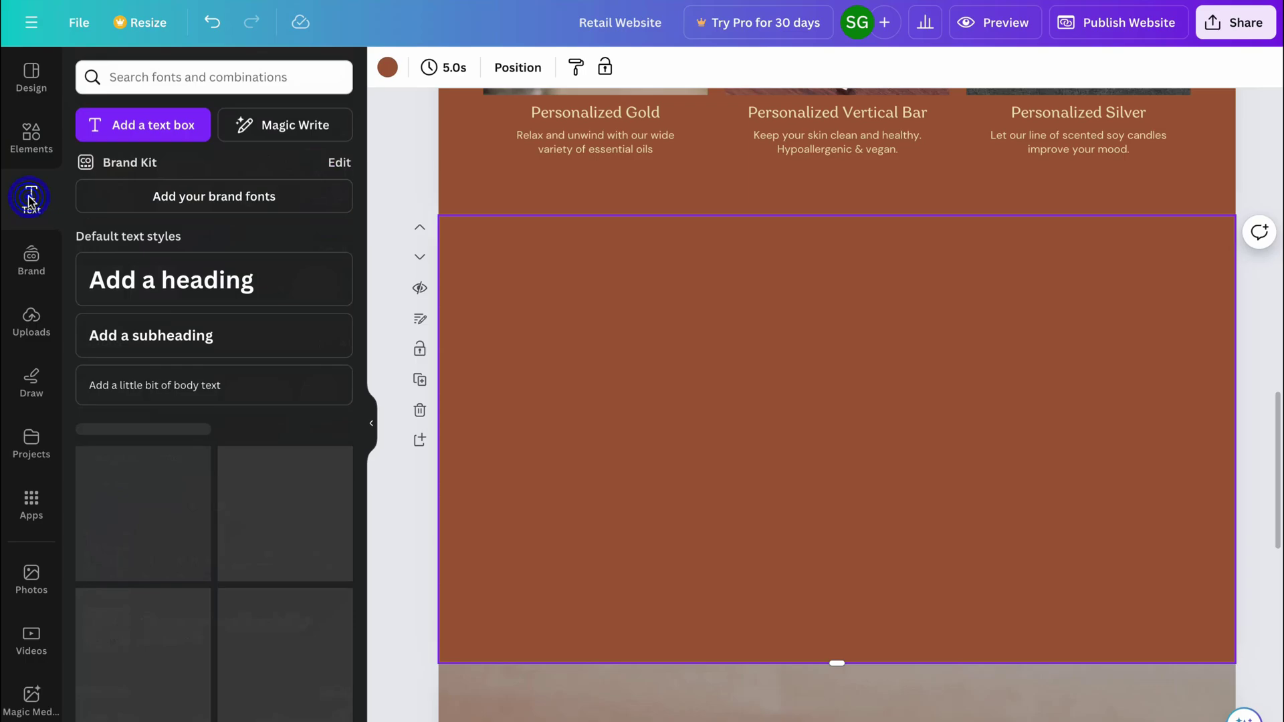
scroll(181, 321, "down", 5)
scroll(181, 327, "up", 5)
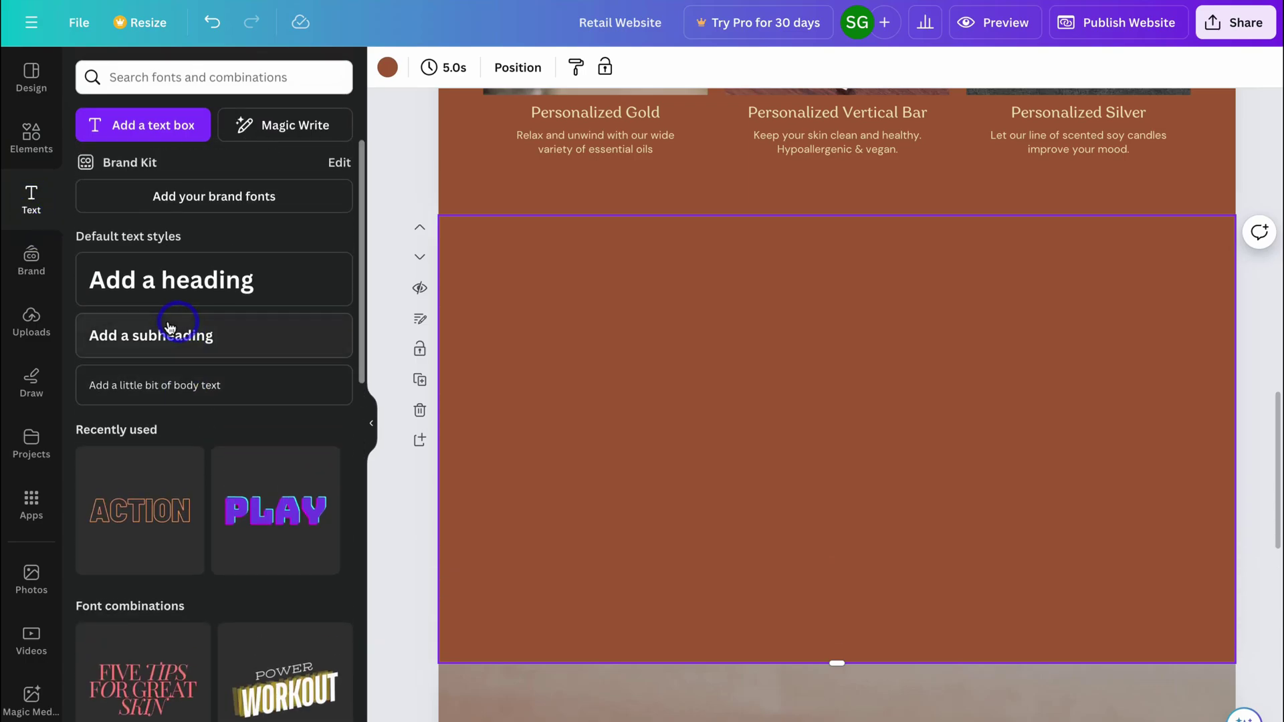
left_click(28, 315)
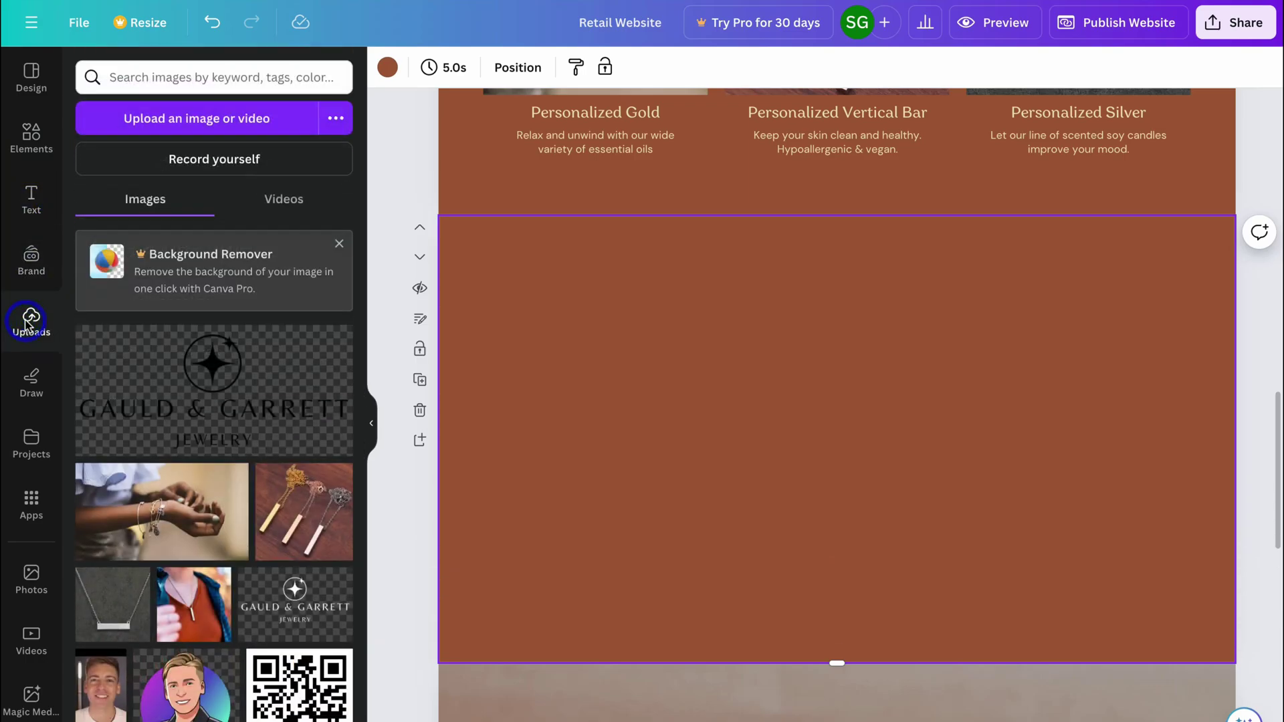
left_click(30, 390)
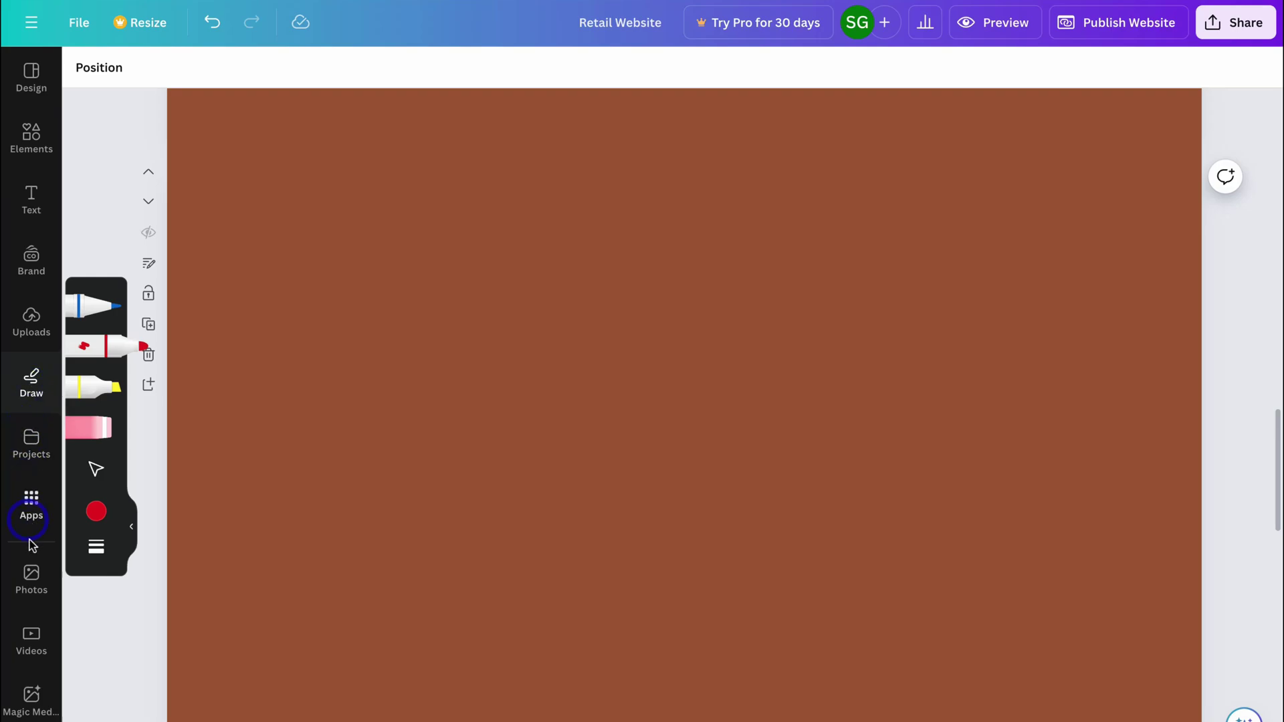
left_click(31, 574)
left_click(34, 636)
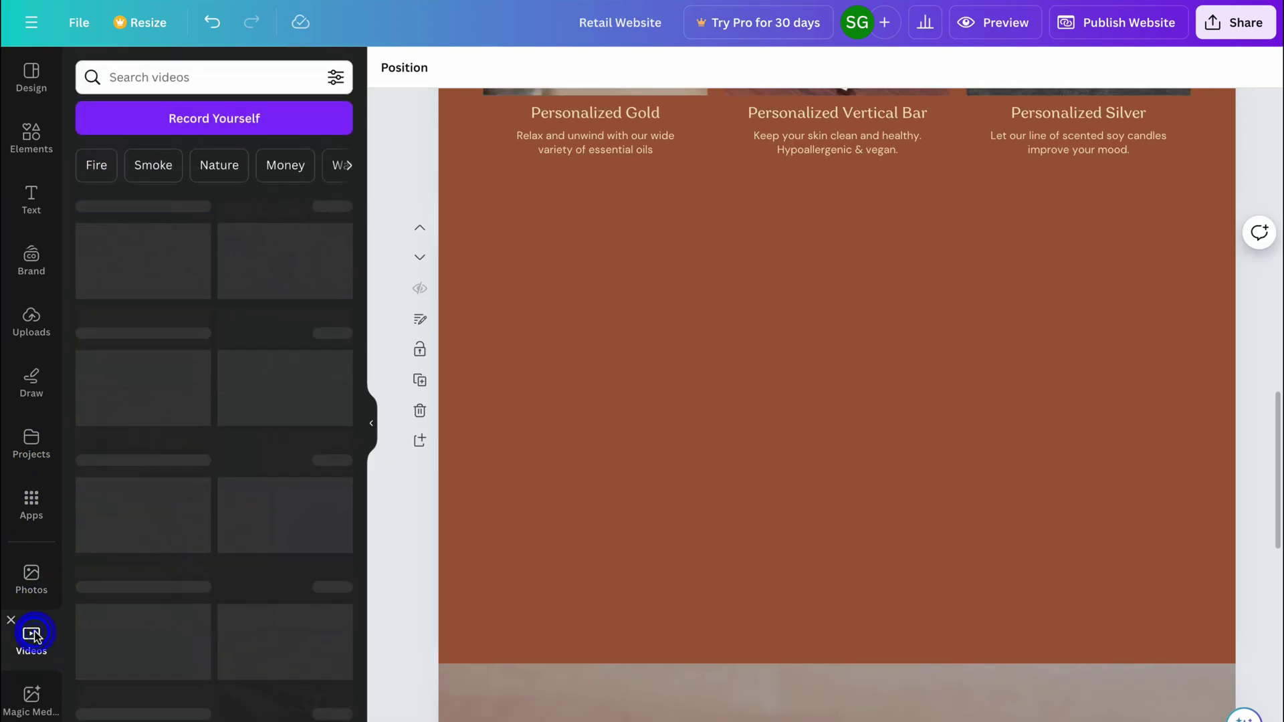
Apply the Fashion Retail Website template's "Our Products" page layout to the blank page
left_click(35, 106)
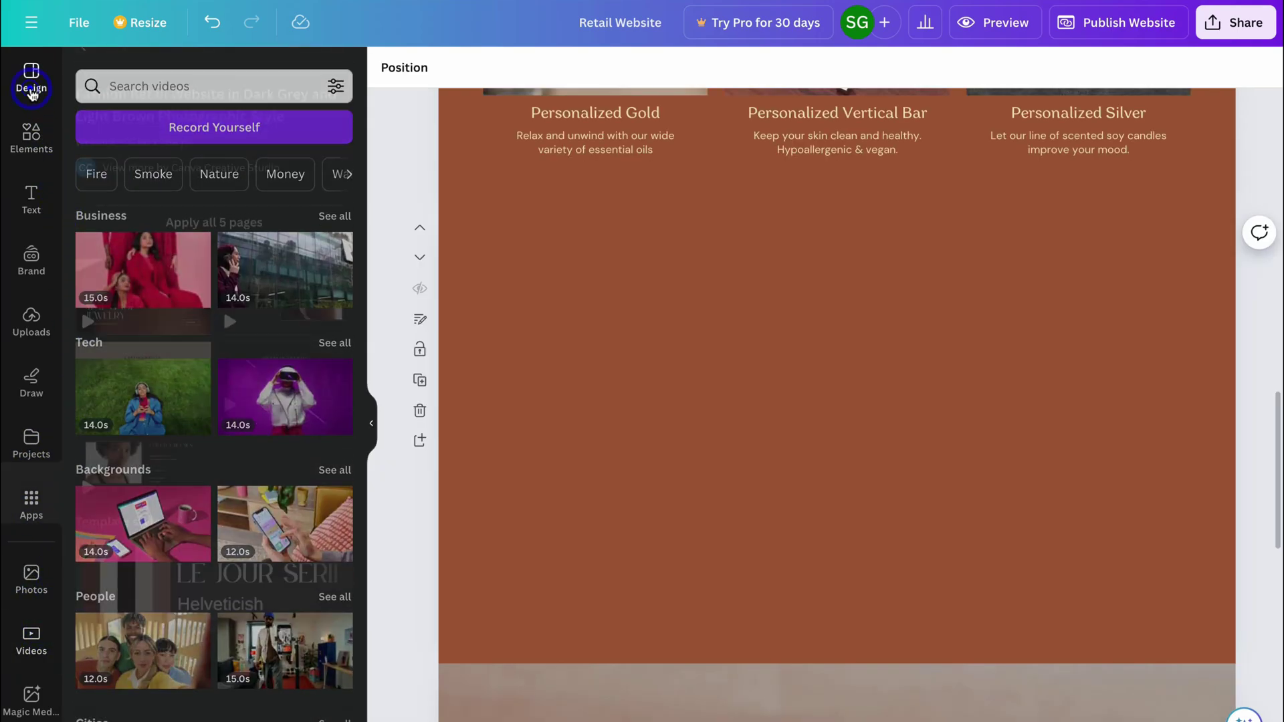
left_click_drag(129, 366, 151, 400)
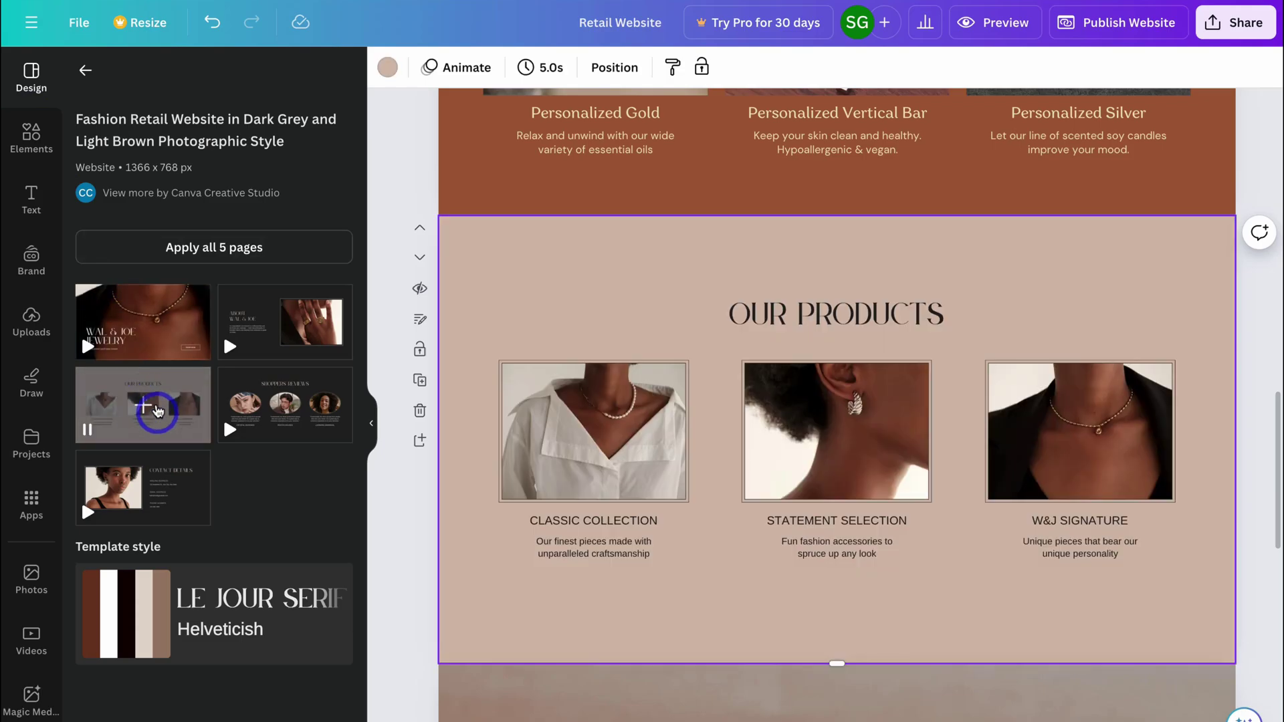
left_click(575, 431)
left_click(641, 283)
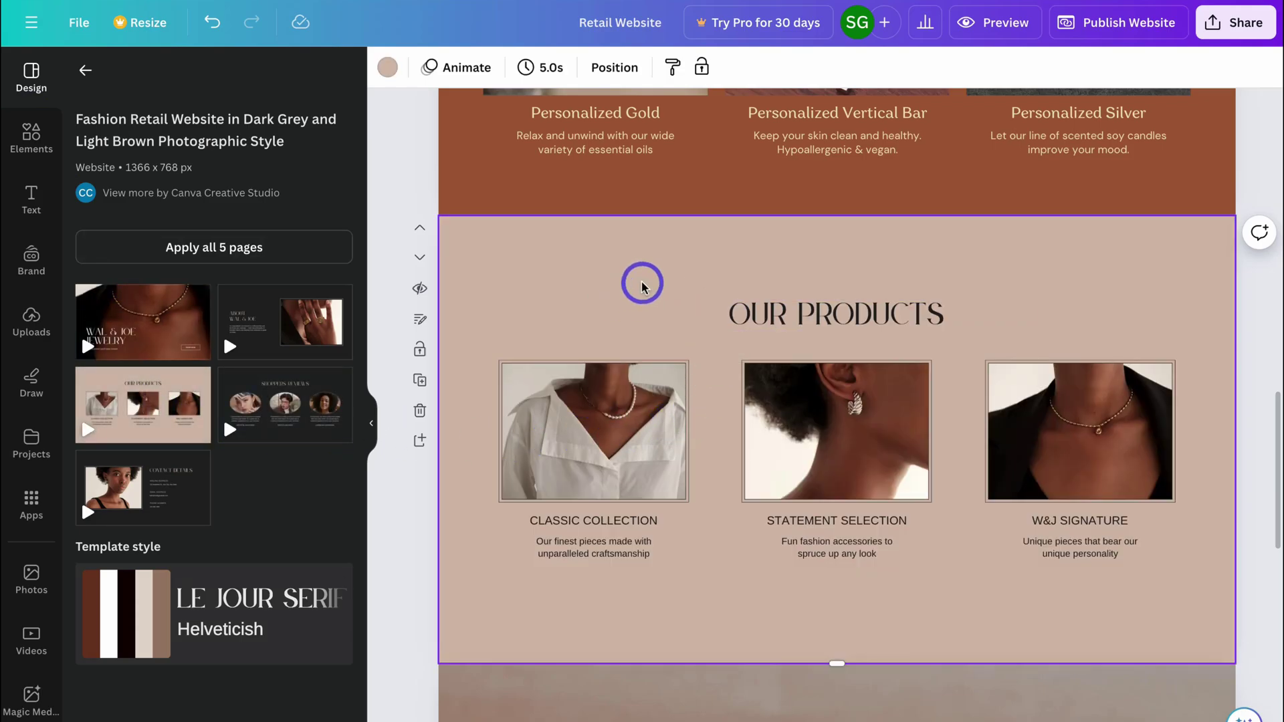
Change the Our Products page background to the pale yellow document color used in the Our Brand Story section
scroll(641, 282, "up", 10)
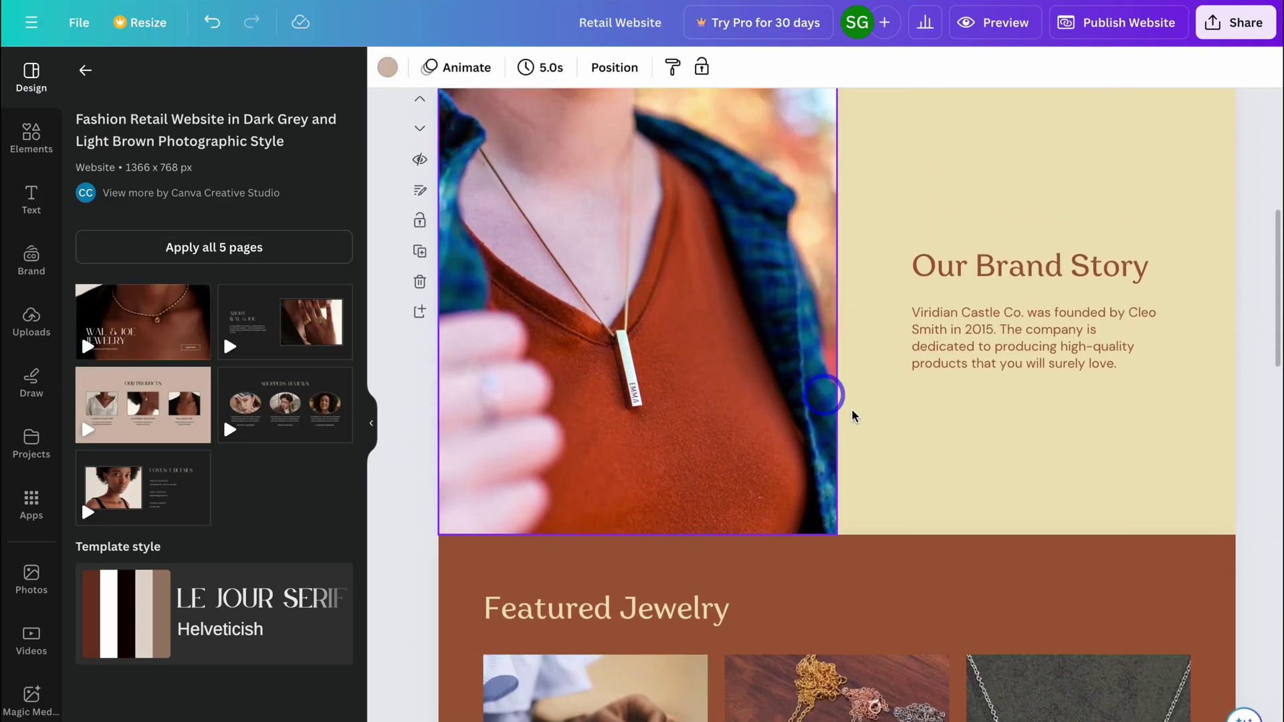
left_click(936, 433)
scroll(937, 433, "down", 10)
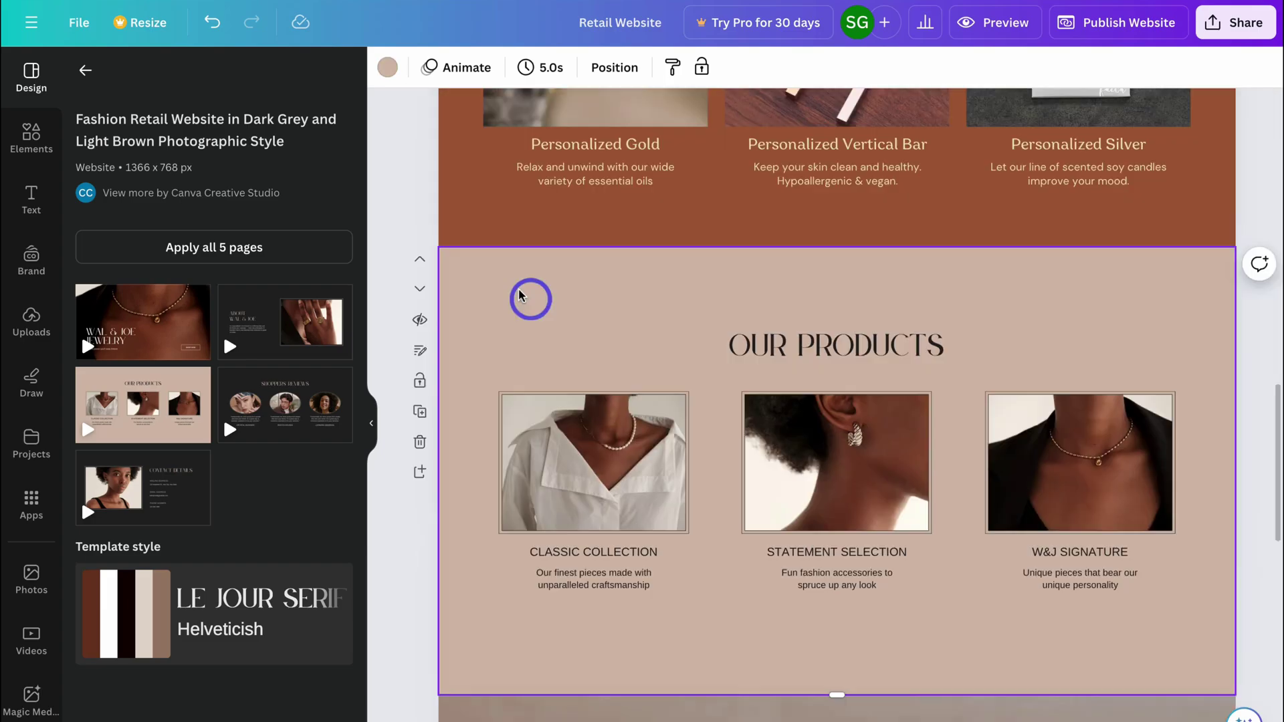
left_click(387, 68)
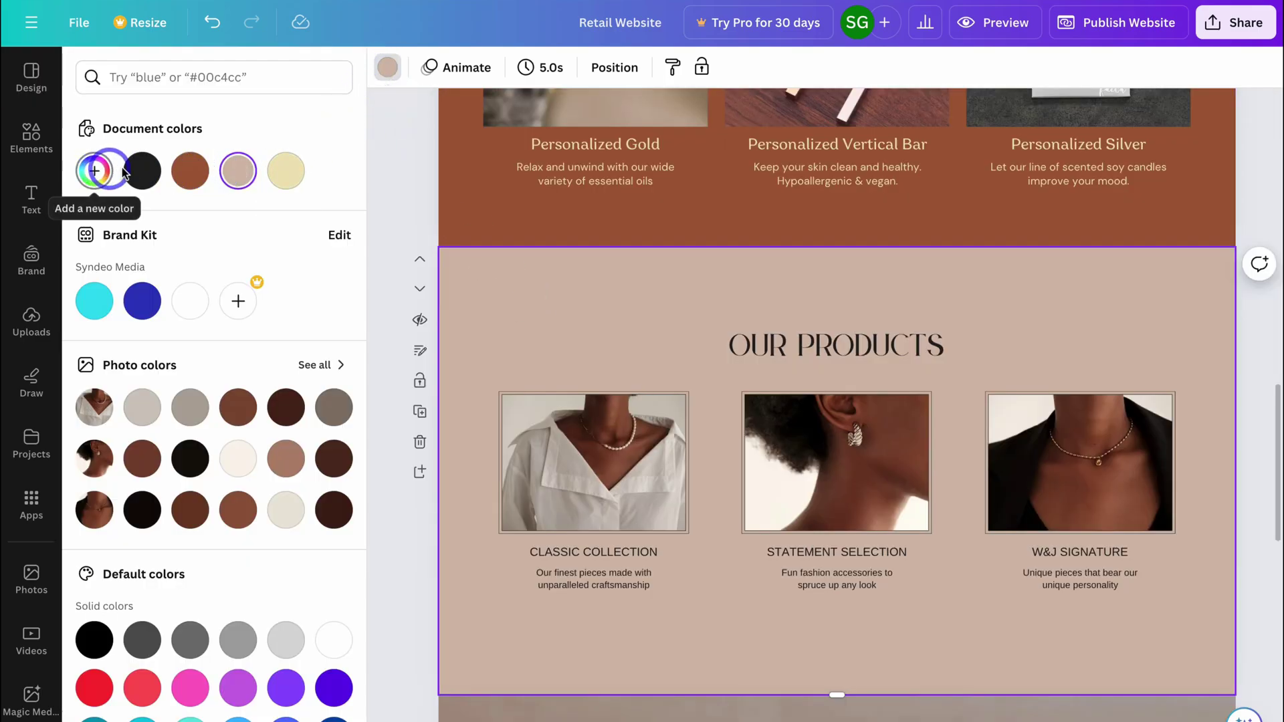
left_click(286, 171)
Delete the "Our Products" heading and put a duplicate of the "Featured Jewelry" heading in its place above the three product photos
left_click(787, 345)
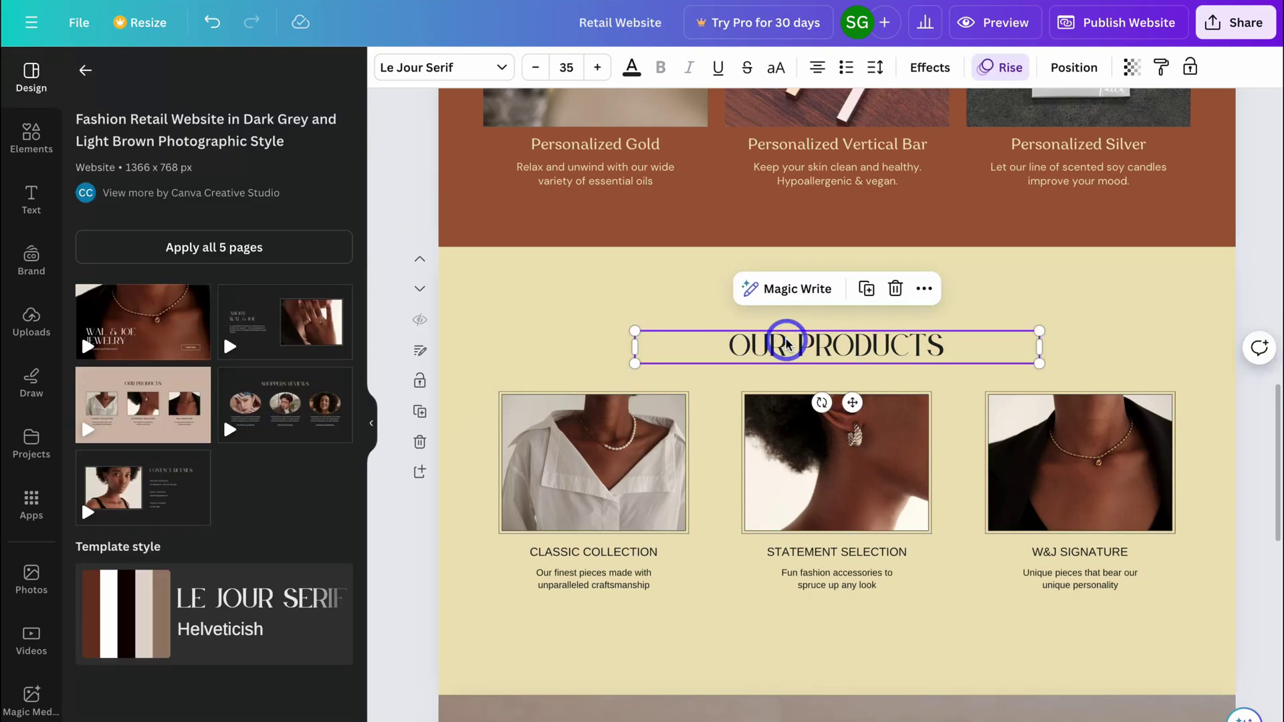
key("Escape")
scroll(785, 338, "up", 6)
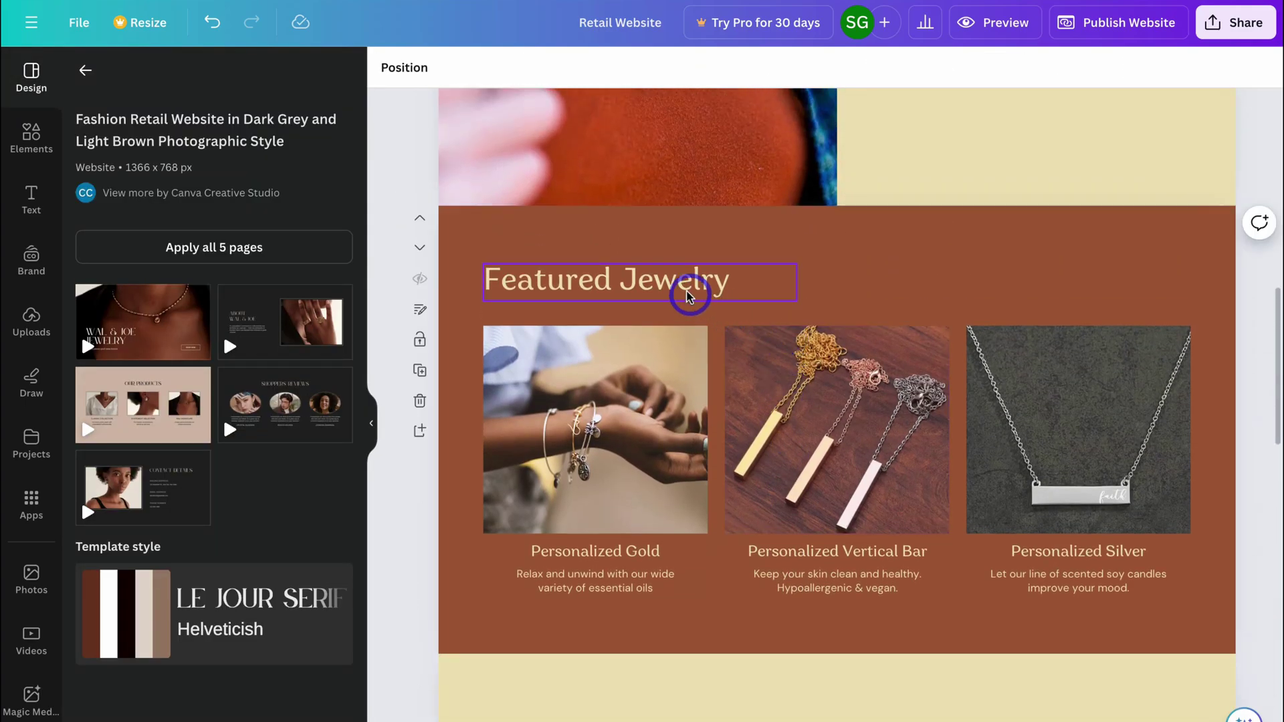
left_click(685, 293)
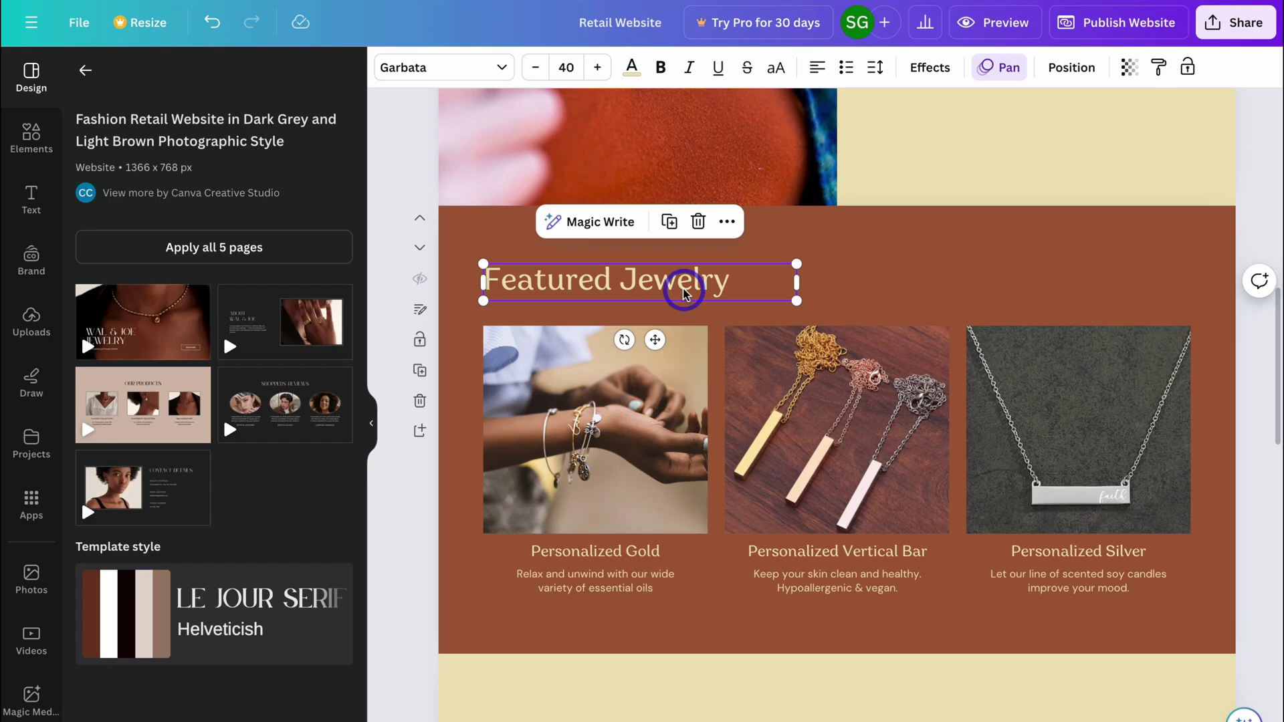
left_click(669, 221)
scroll(629, 172, "down", 2)
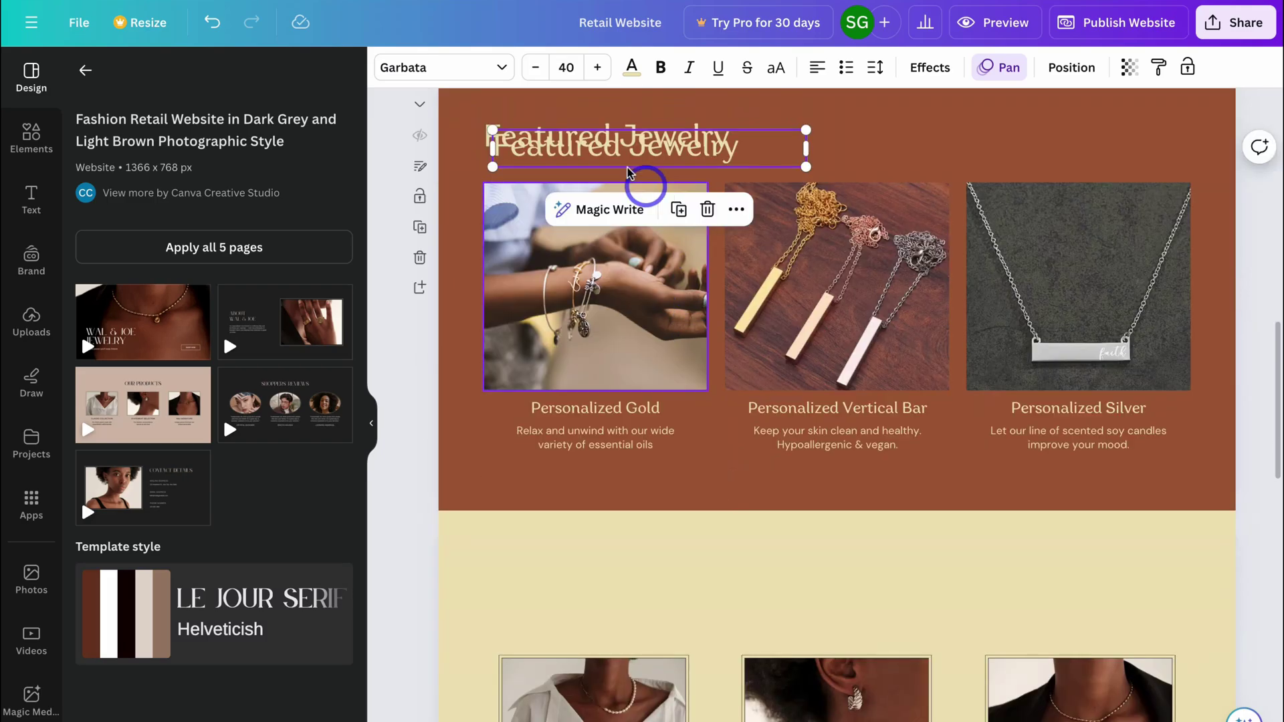
left_click_drag(607, 138, 790, 580)
Color the copied "Featured Jewelry" heading with the brown document color #a6603a and center-align its text
left_click(632, 68)
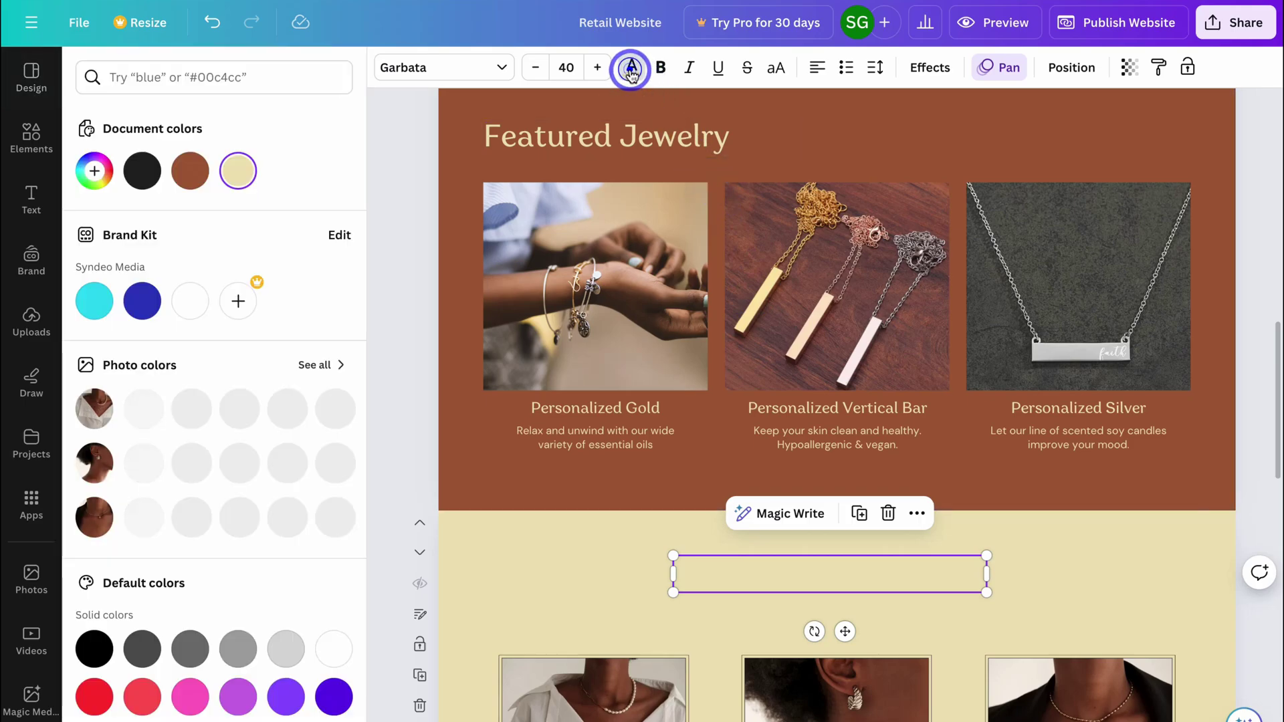
left_click(188, 180)
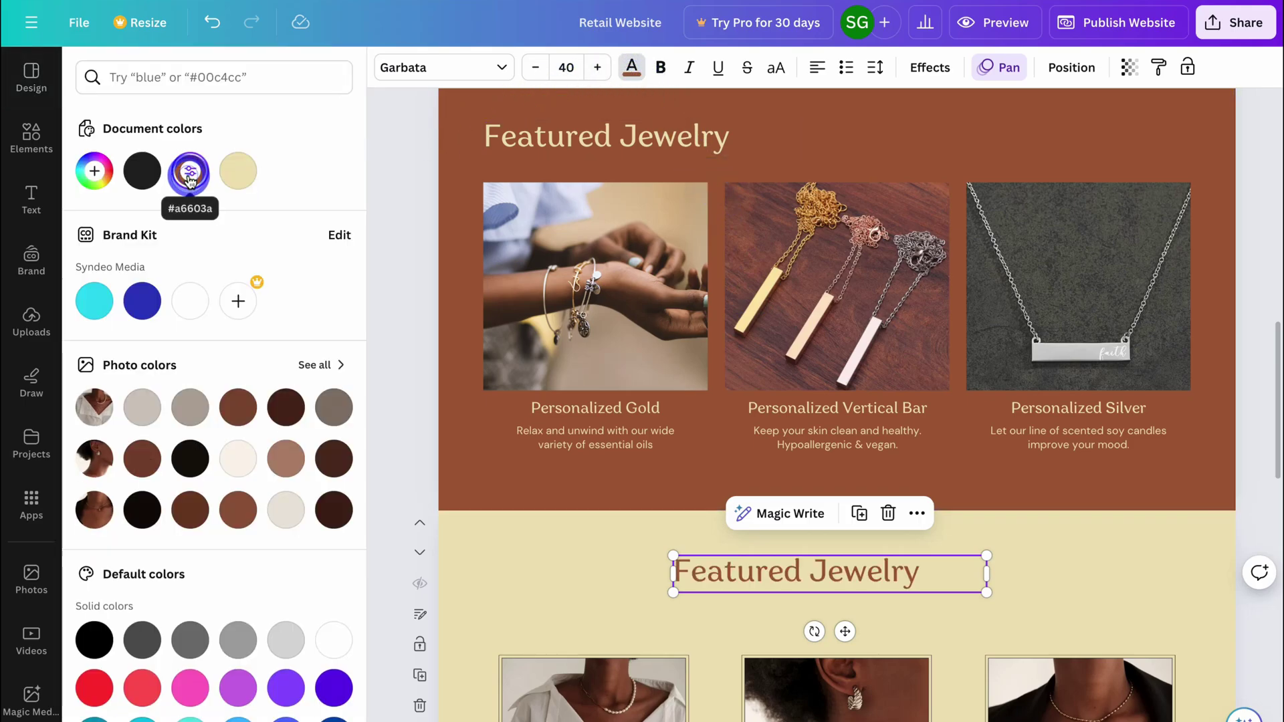
left_click(813, 77)
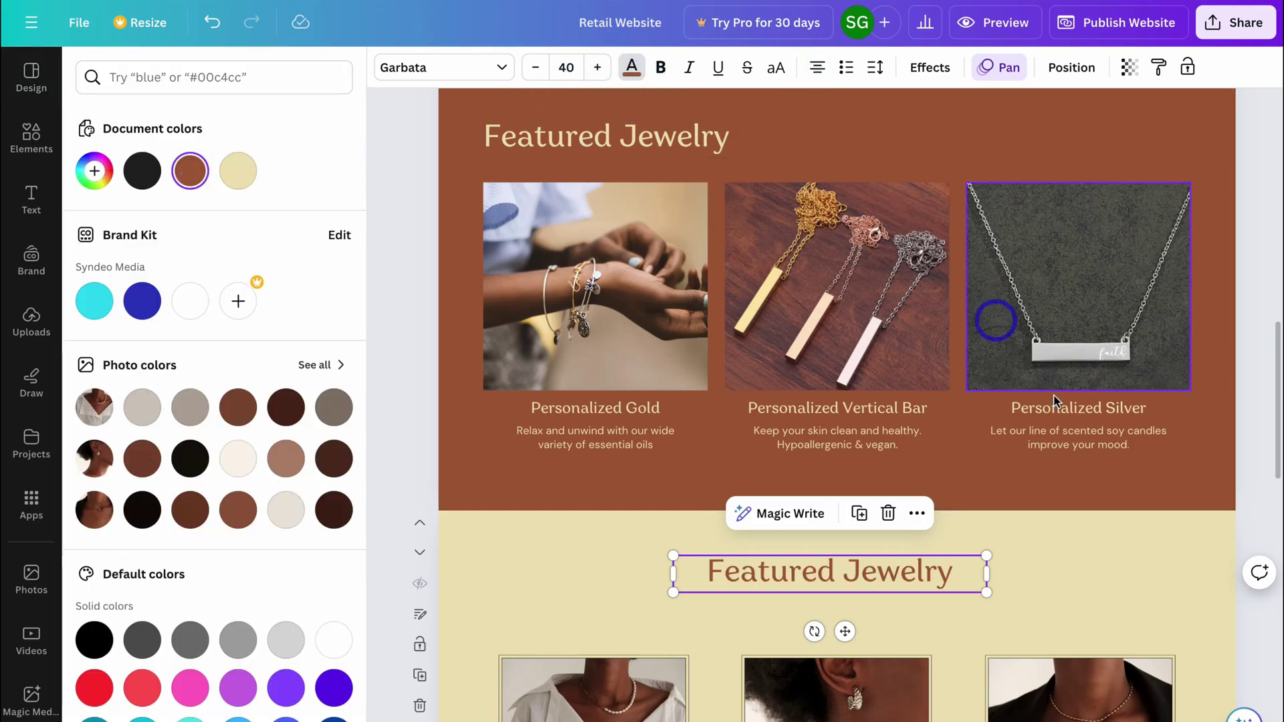
scroll(1115, 515, "down", 4)
left_click(1111, 359)
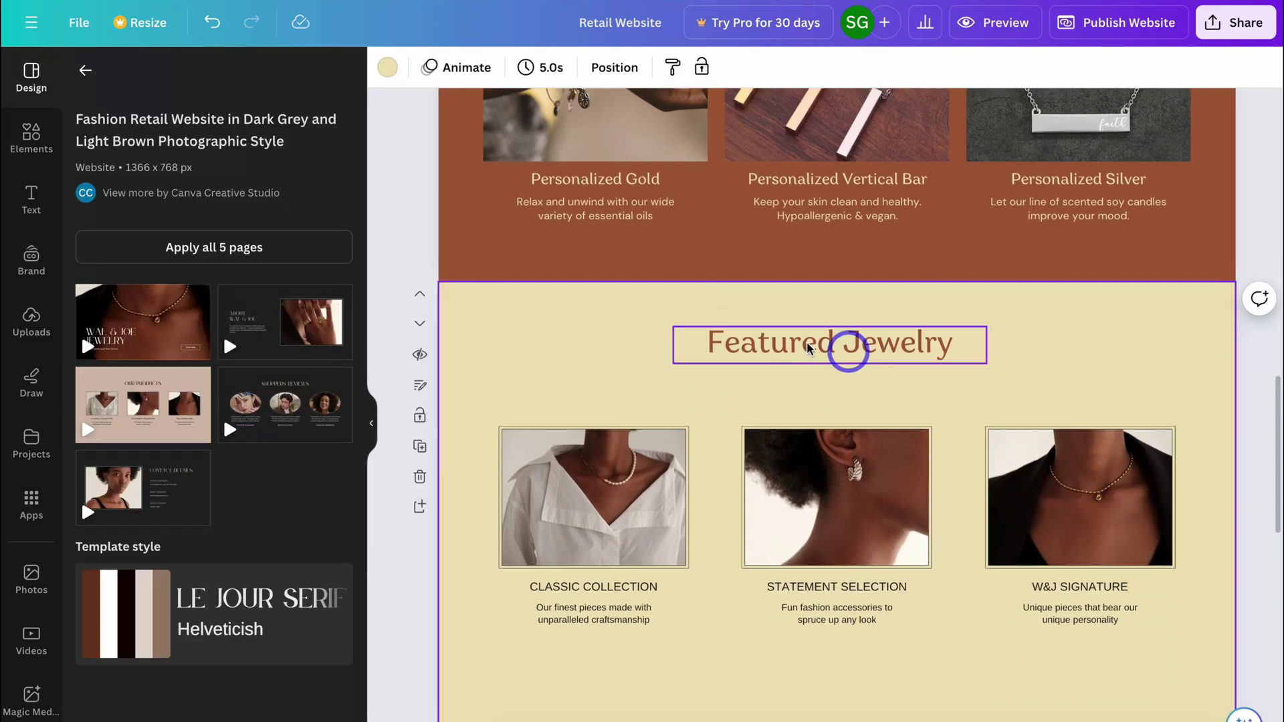
Name page 4 "Shop now" and change its heading to "Shop All Jewelry"
left_click(421, 389)
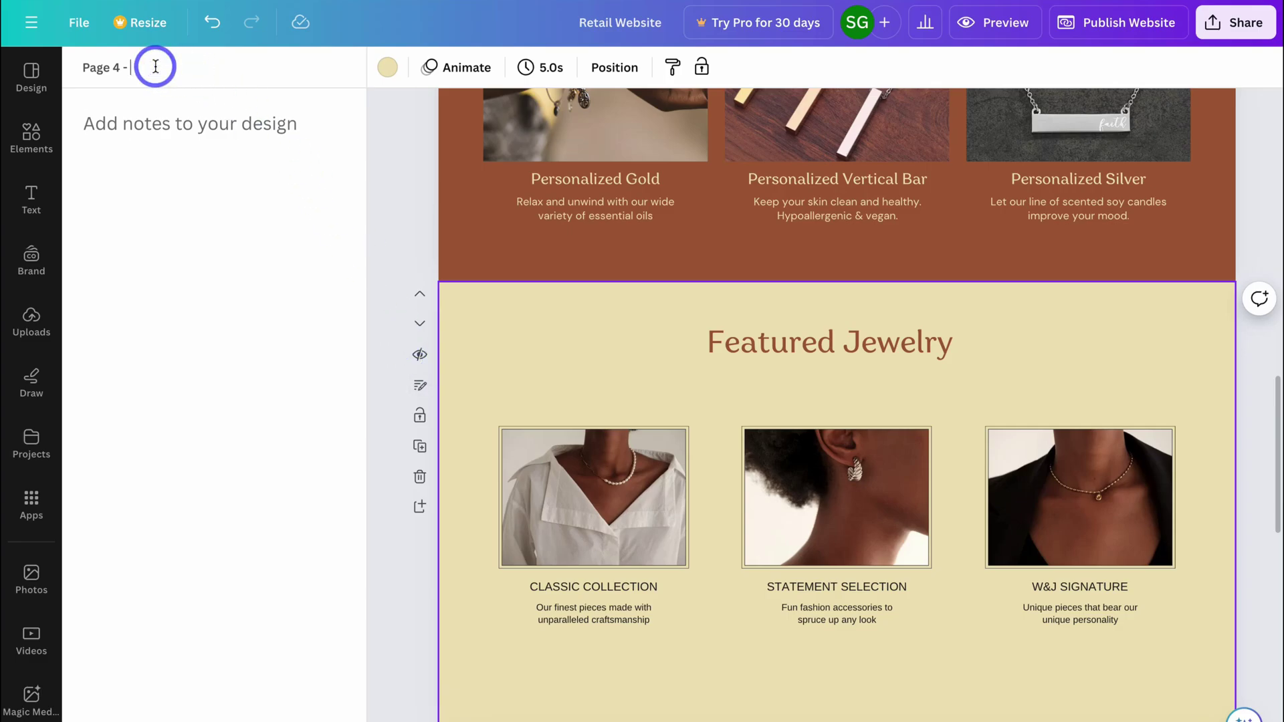
left_click(801, 344)
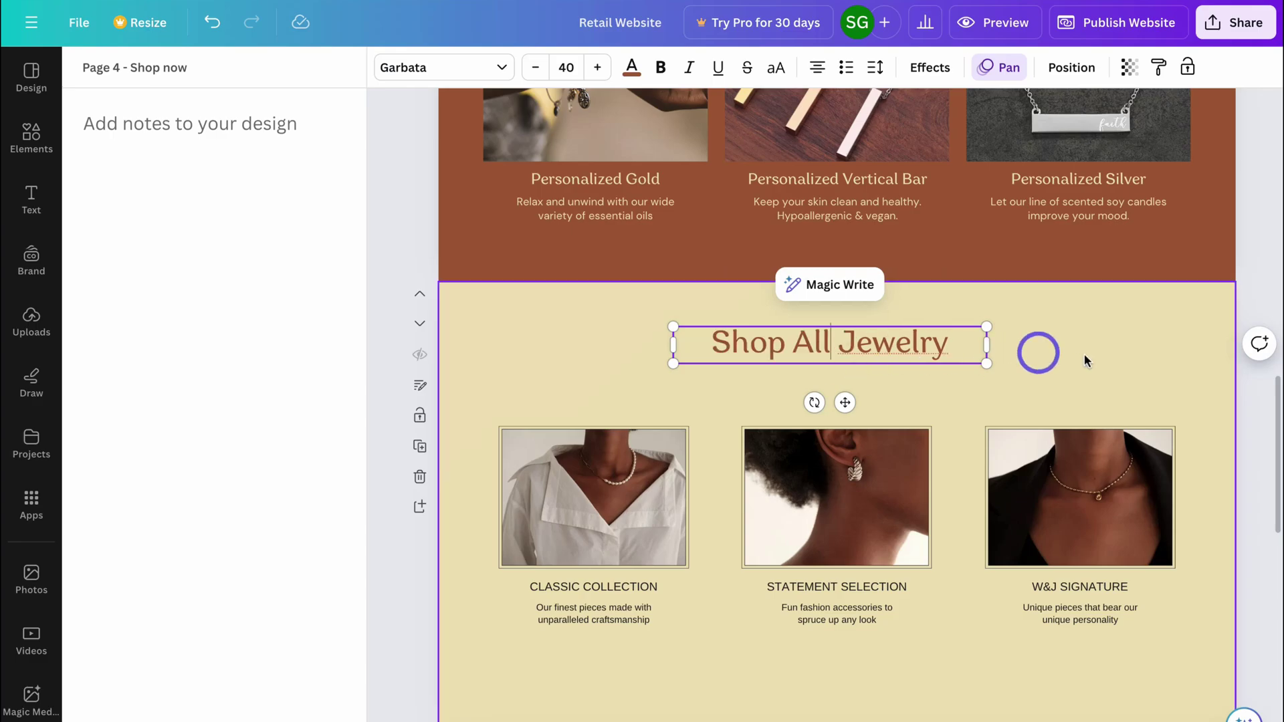
left_click(1088, 358)
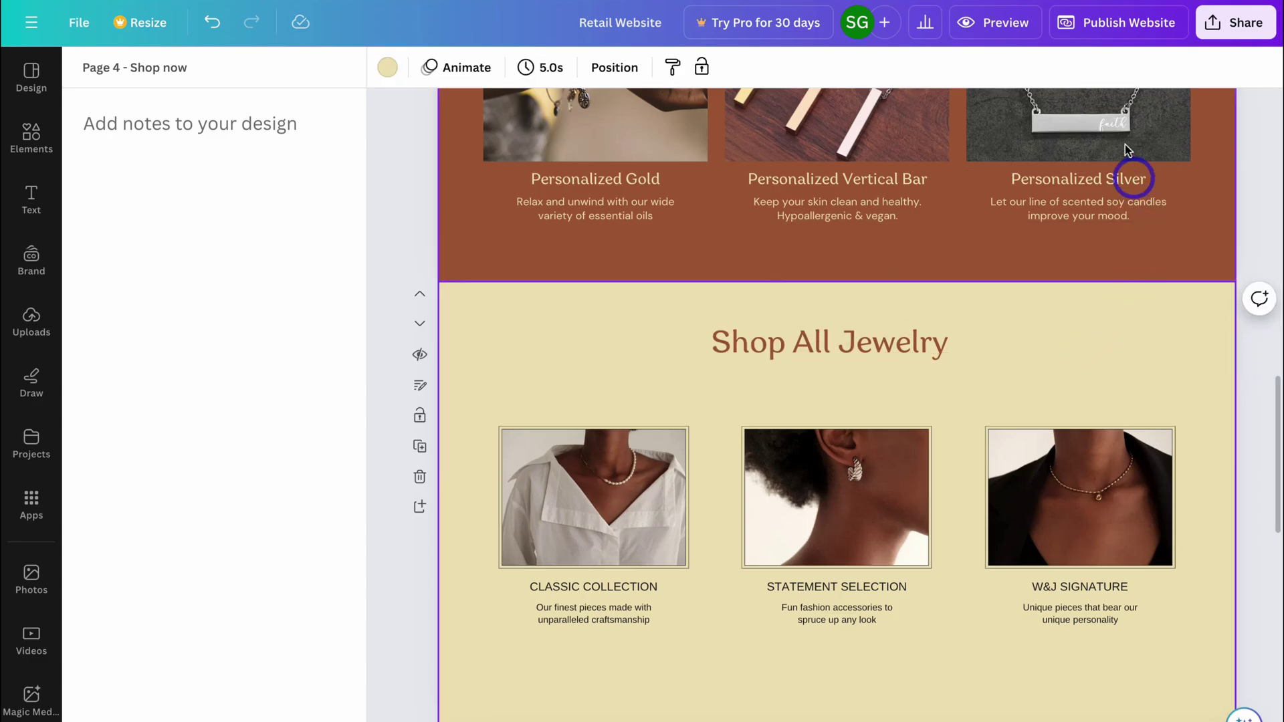
Preview the website on desktop with the Shop now and Featured navigation links, and check the mobile version
left_click(1012, 27)
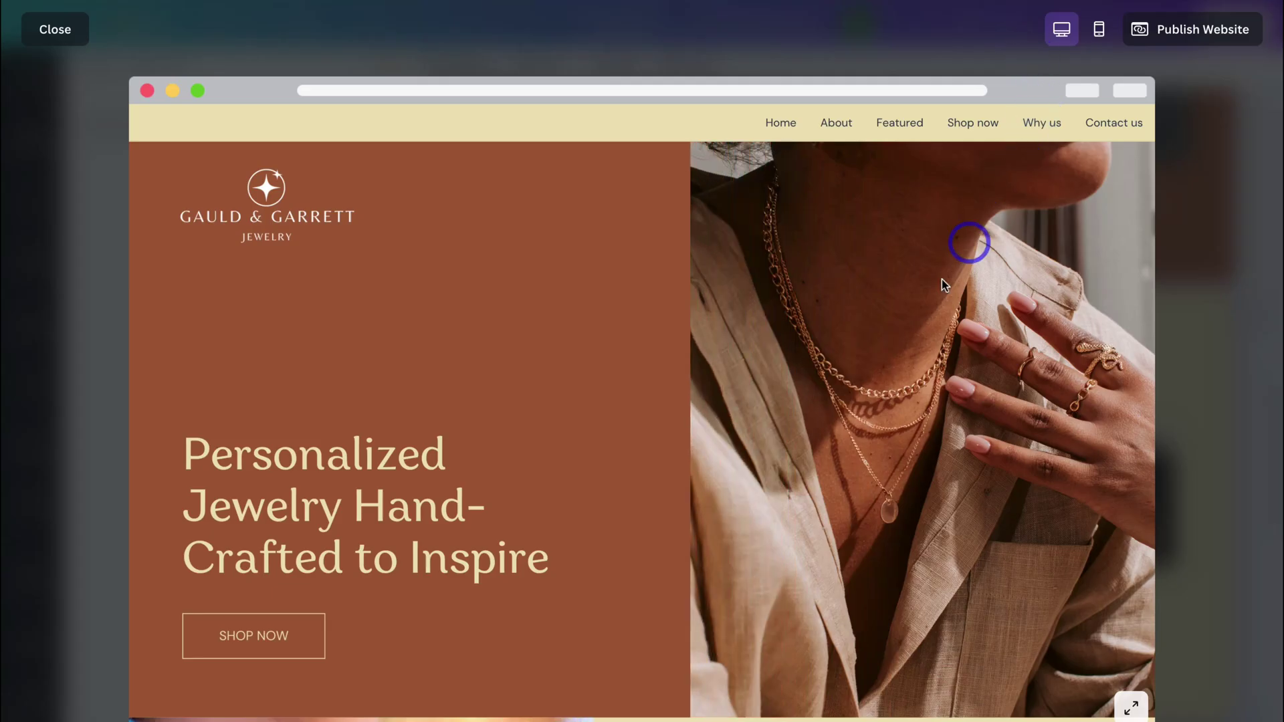
left_click(965, 127)
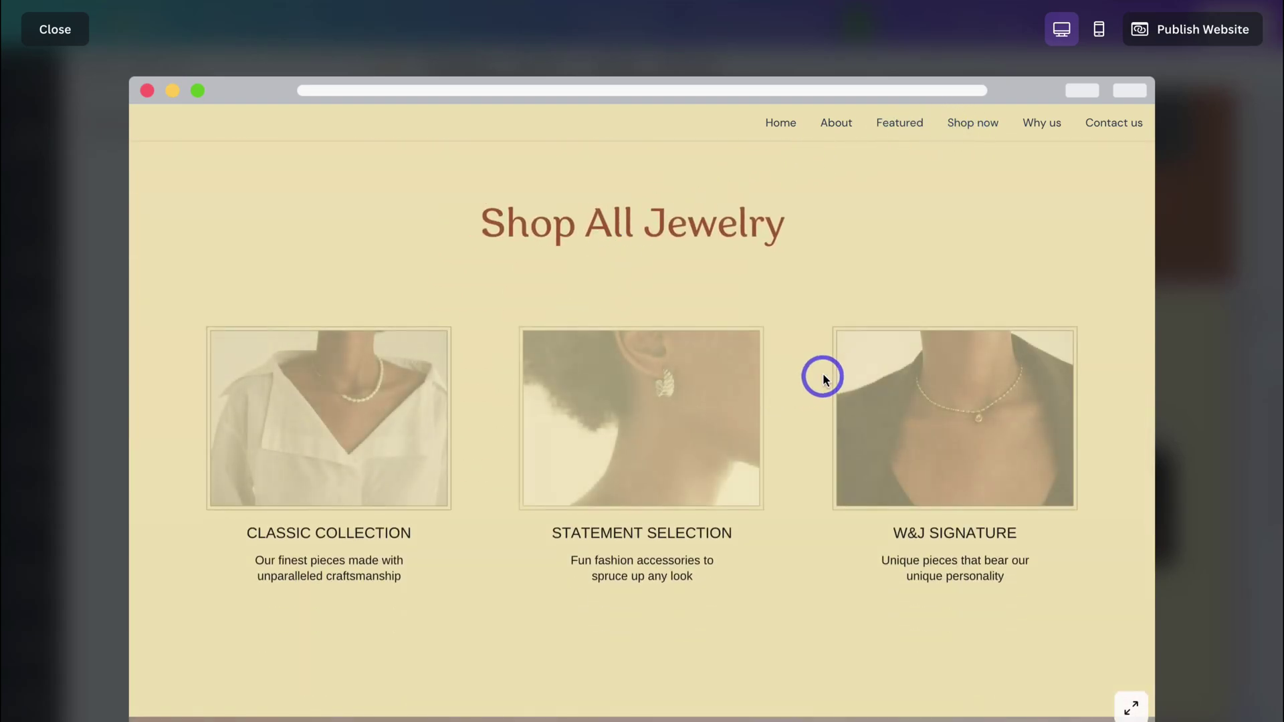
left_click(898, 127)
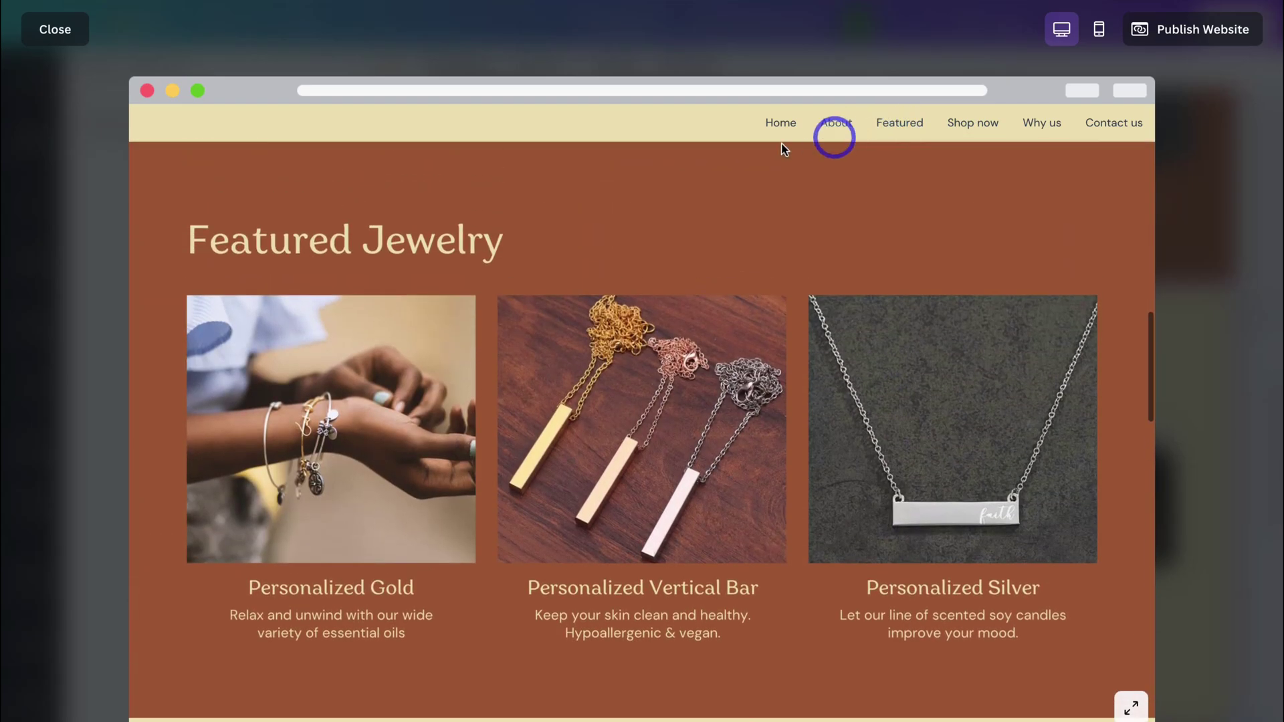
scroll(592, 360, "up", 5)
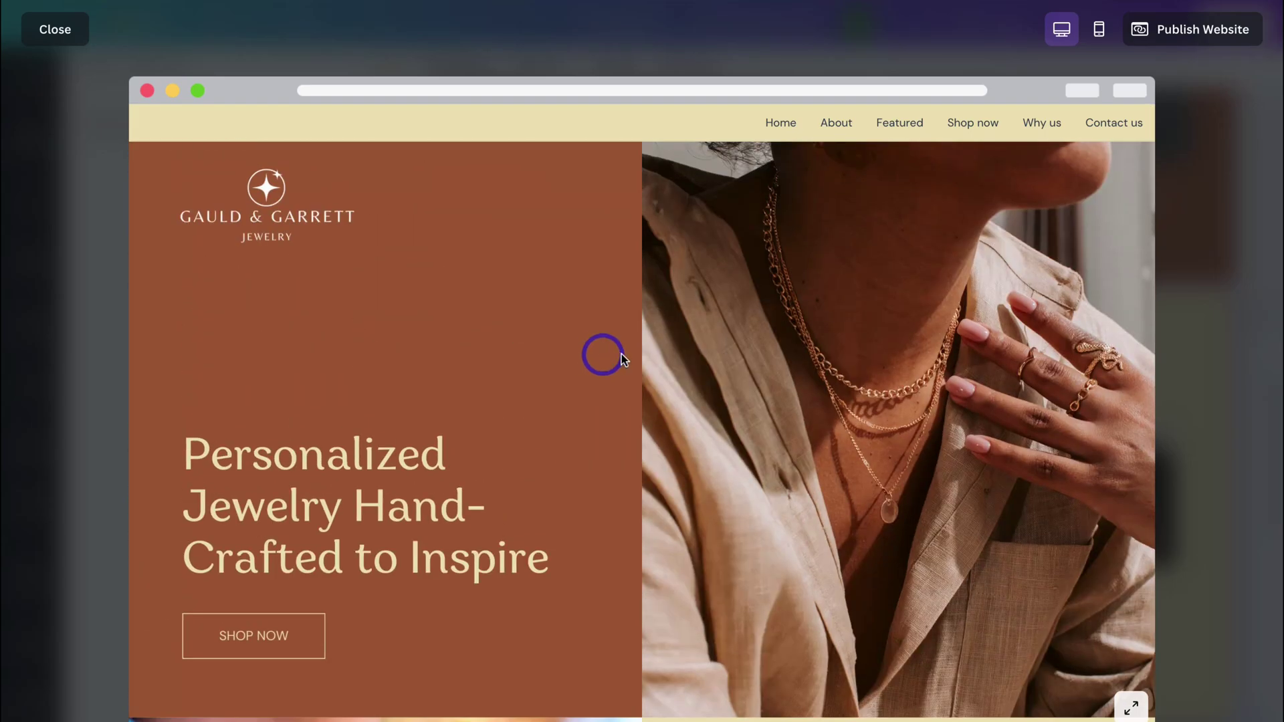
left_click(1097, 32)
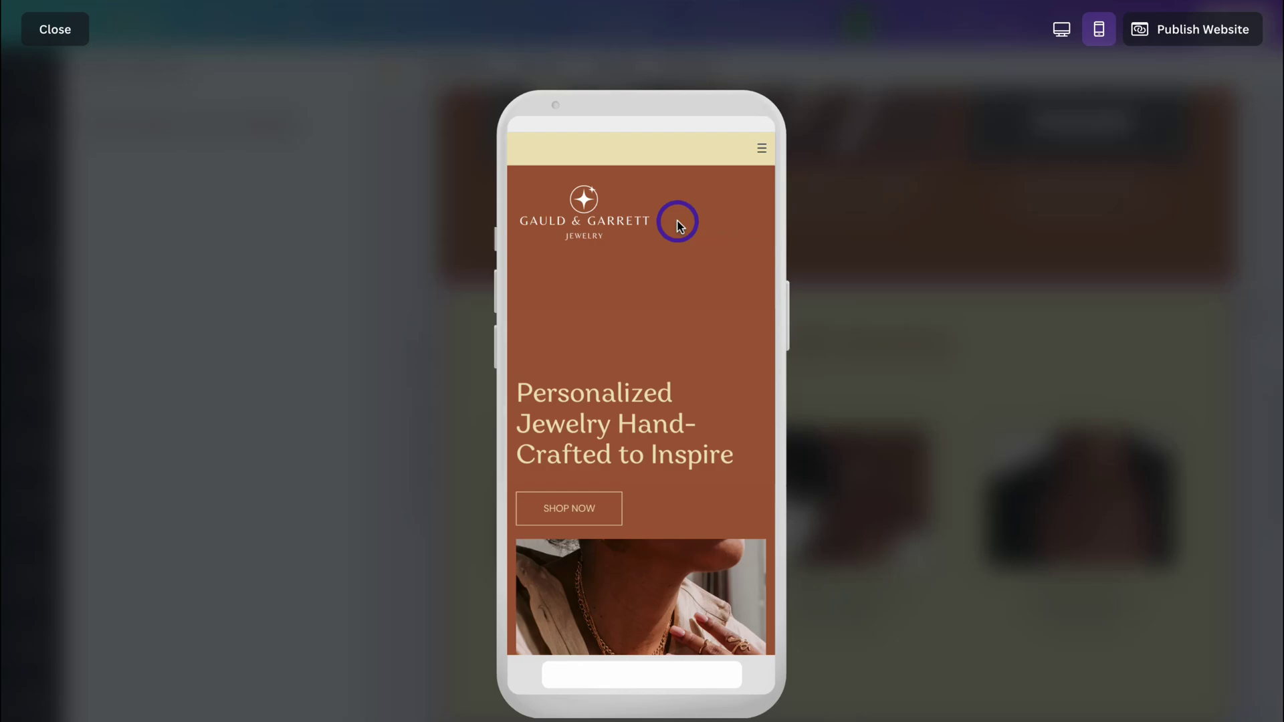
Review the mobile preview from the home section down to "Shop All Jewelry", and close the preview
scroll(676, 221, "down", 3)
scroll(678, 221, "down", 6)
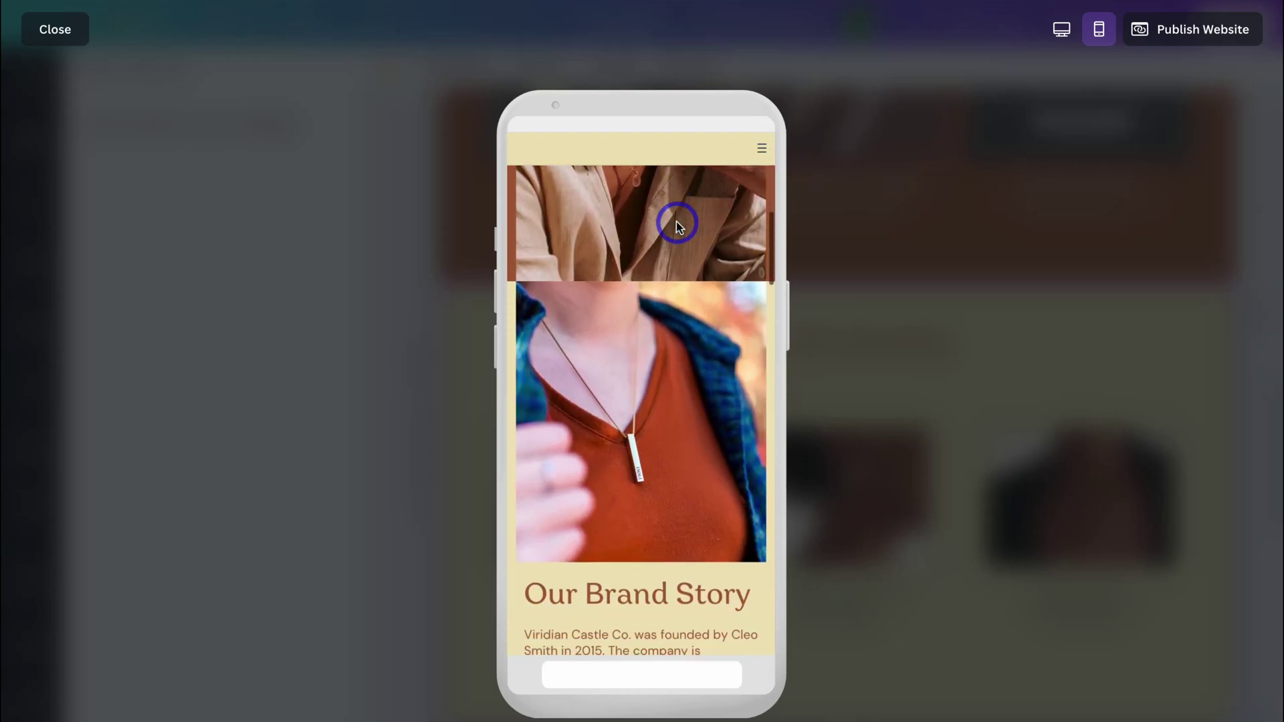
scroll(676, 222, "down", 8)
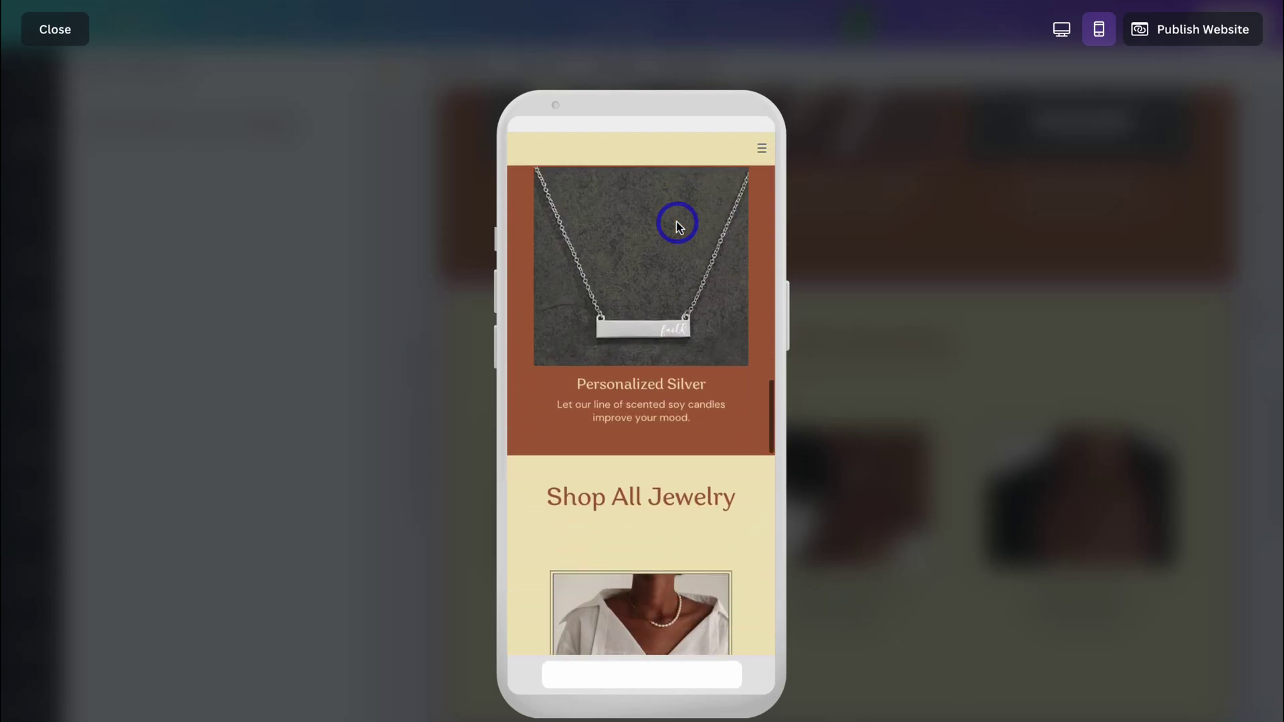
left_click(59, 35)
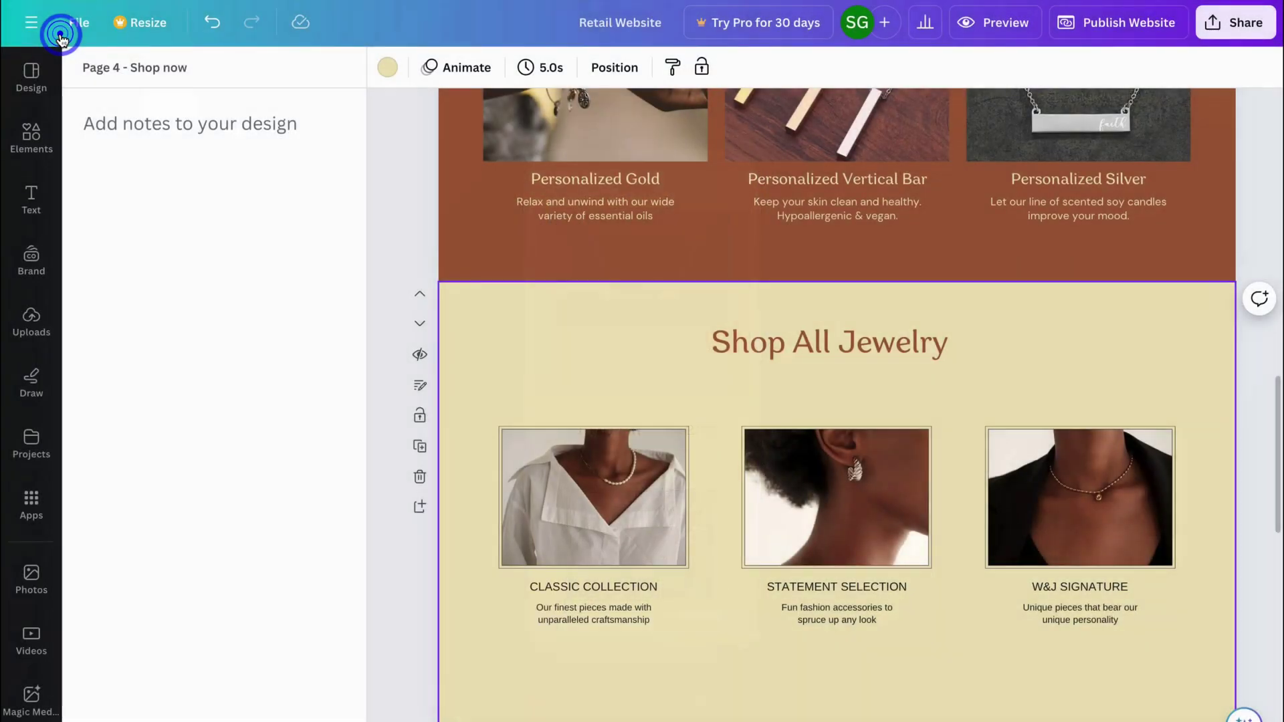
Look over the pages below "Shop All Jewelry" in the editor, including the testimonial and "Get in Touch" pages
left_click(29, 69)
scroll(579, 266, "down", 10)
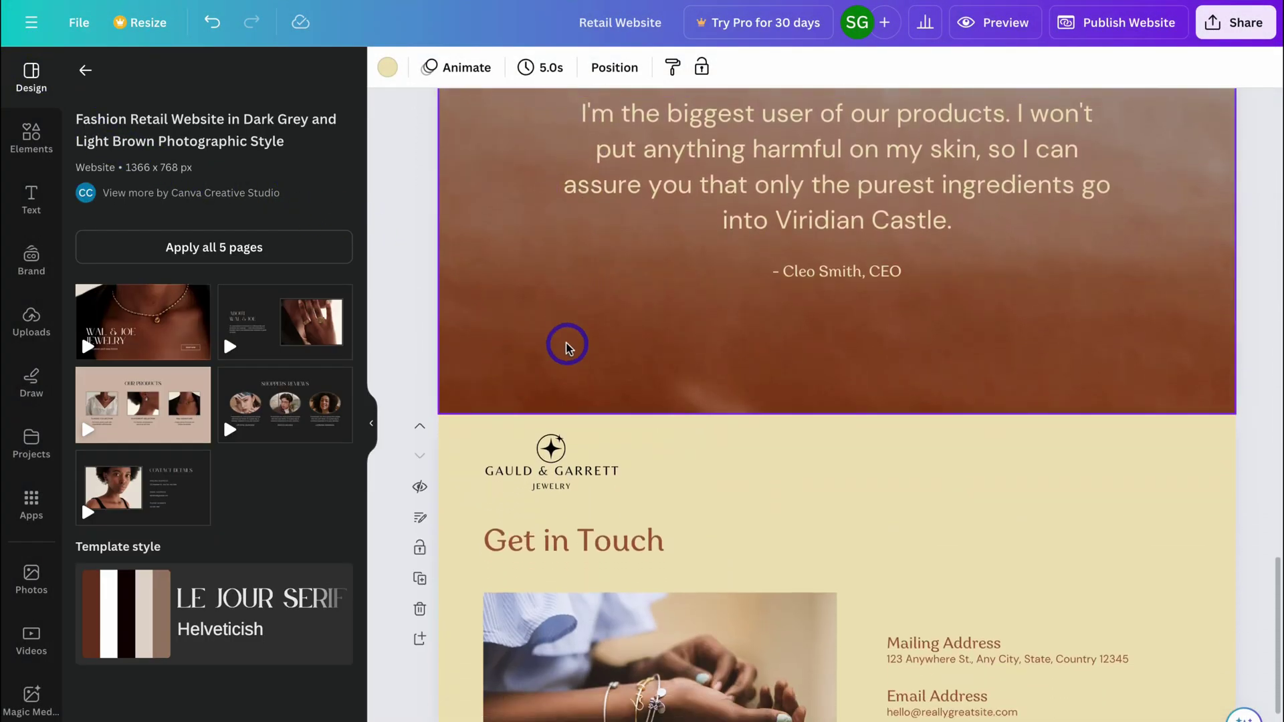
left_click(564, 341)
scroll(616, 345, "down", 3)
left_click(817, 351)
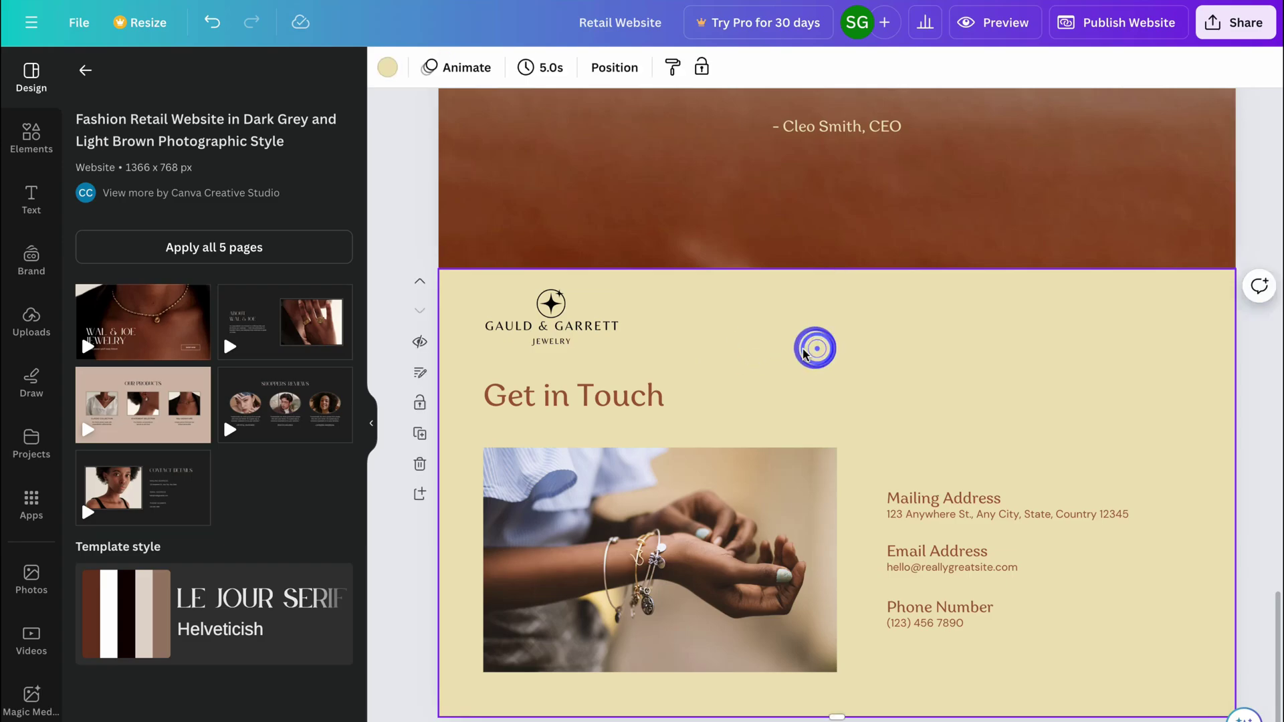
scroll(937, 500, "up", 15)
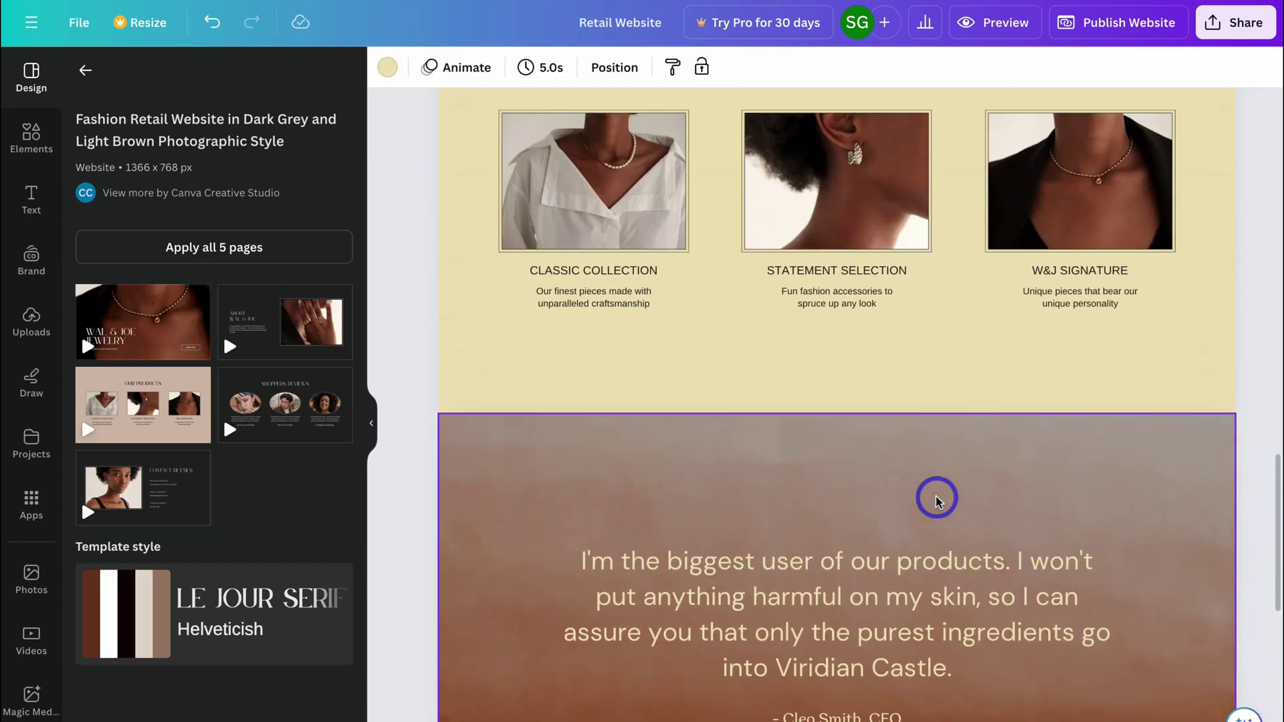
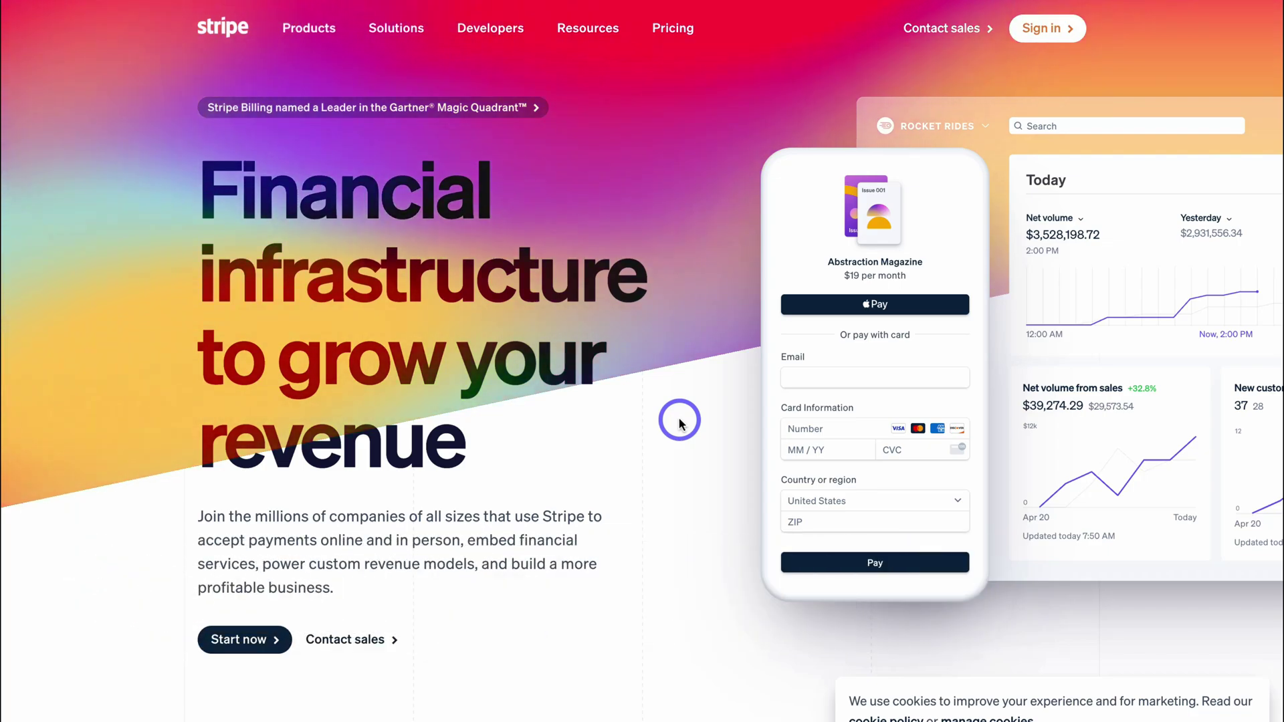
Switch to the Stripe website and examine its pricing for the Standard and Custom plans
left_click(670, 35)
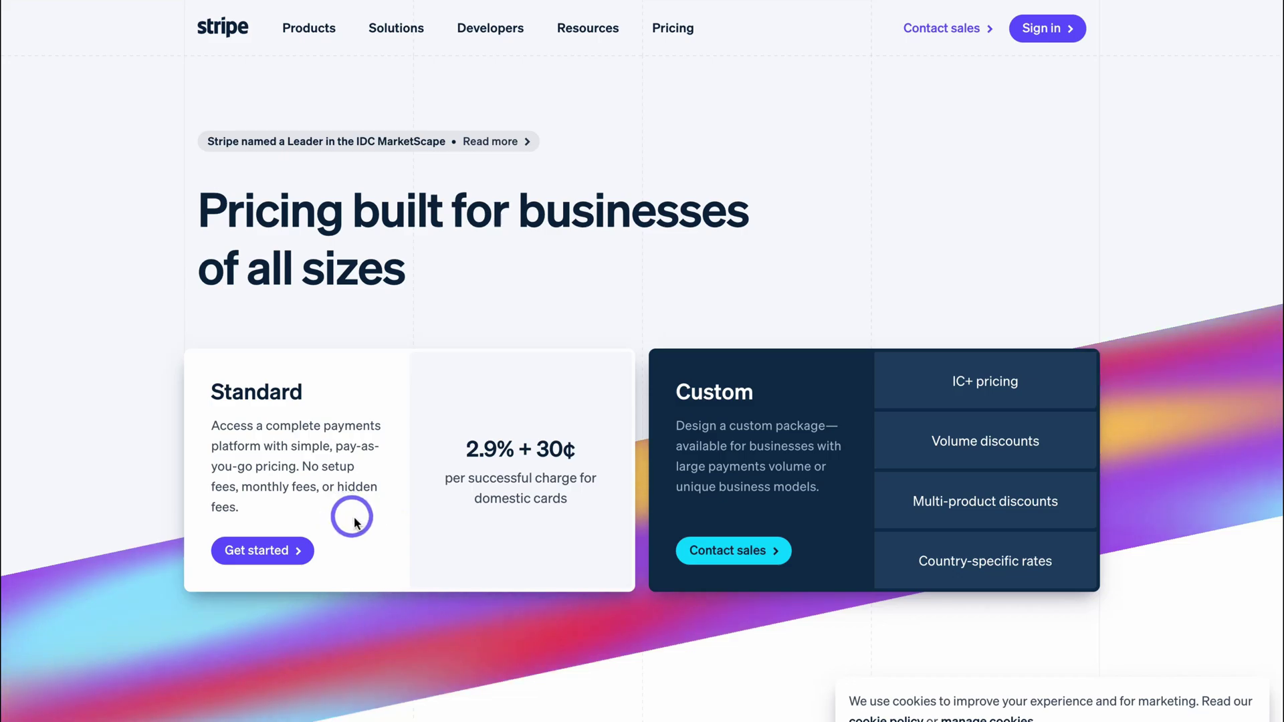
scroll(344, 525, "down", 1)
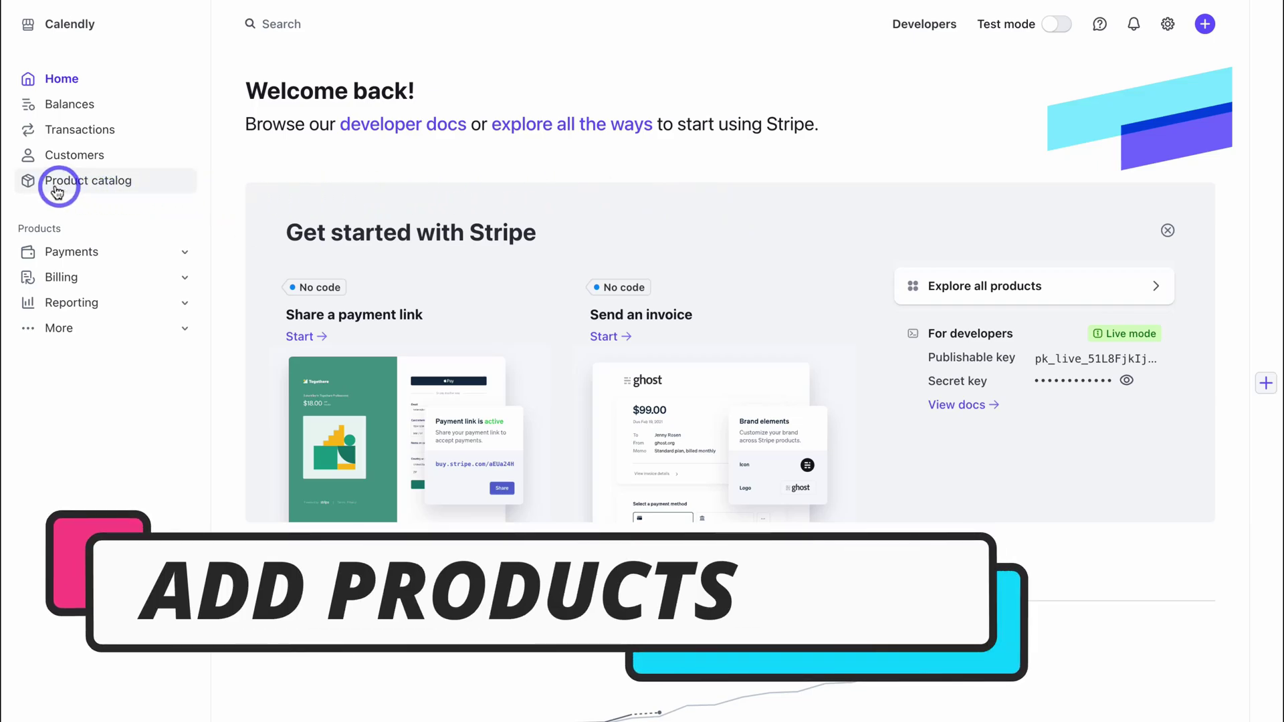
Start a new product in Stripe's product catalog, name it "Personalized Vertical Bar Necklace", and fill in its gift-themed description
left_click(142, 182)
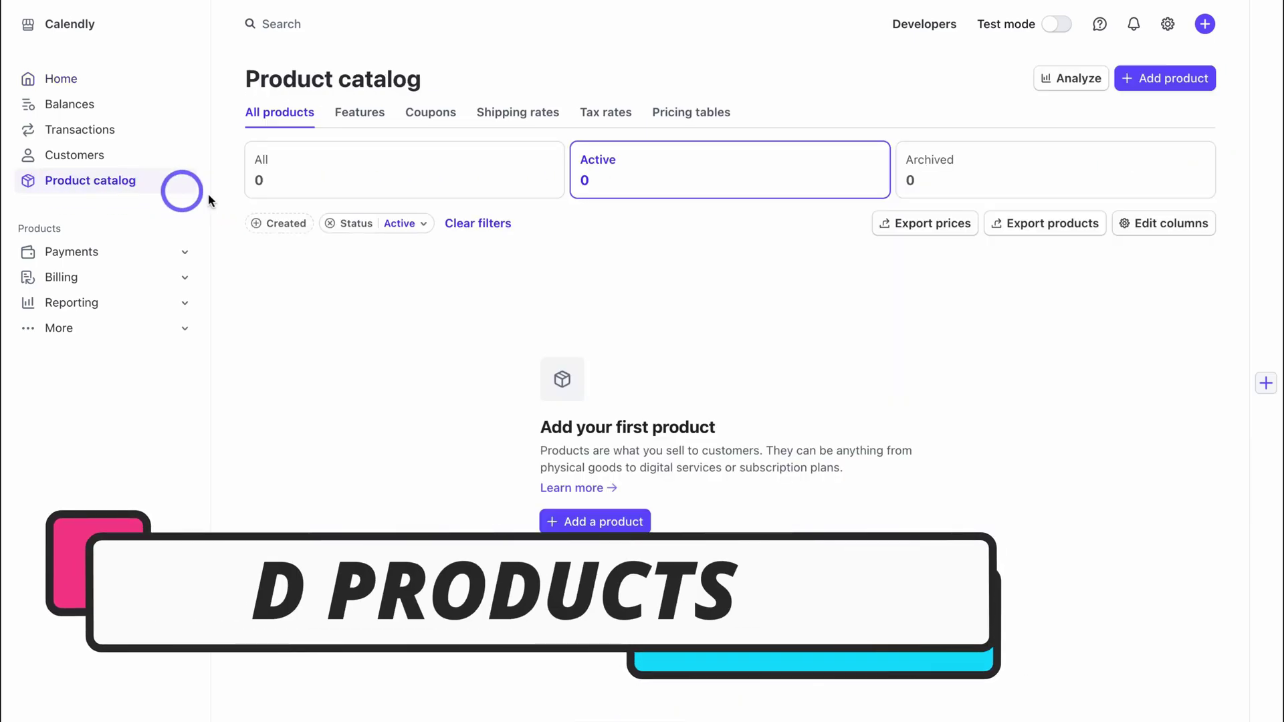
left_click(1145, 79)
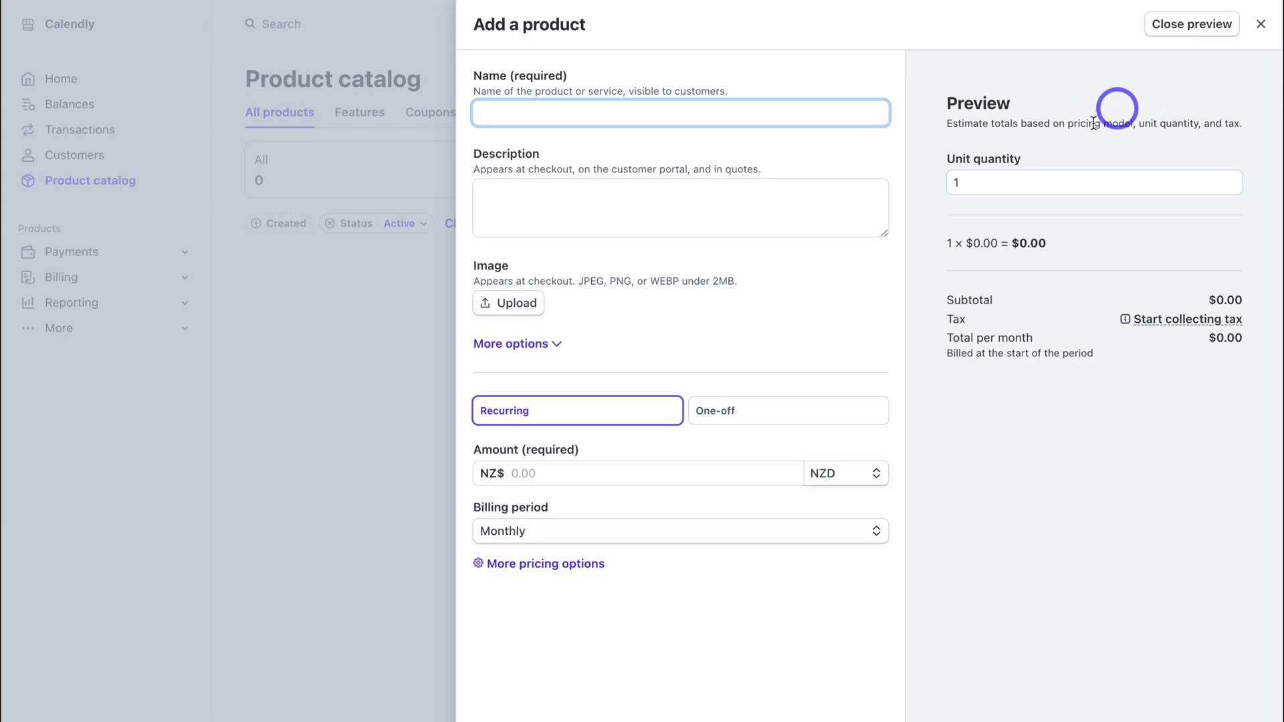
type("Personalized Vertical Bar Necklace")
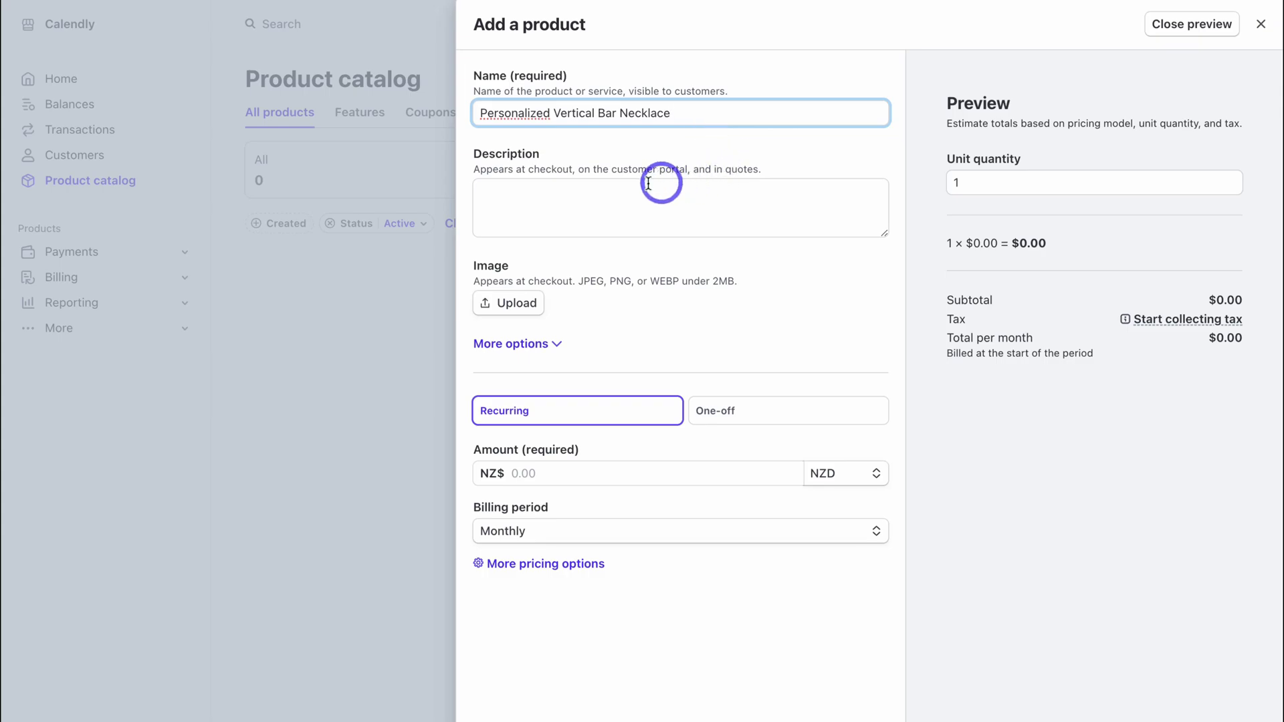
left_click(562, 196)
type("Beautiful vertical necklace, simple, stylish and unique.It's the perfect gift, a thoughtful piece of jewellery that instantly warms the heart, and shows your friends & family how much they mean to you.")
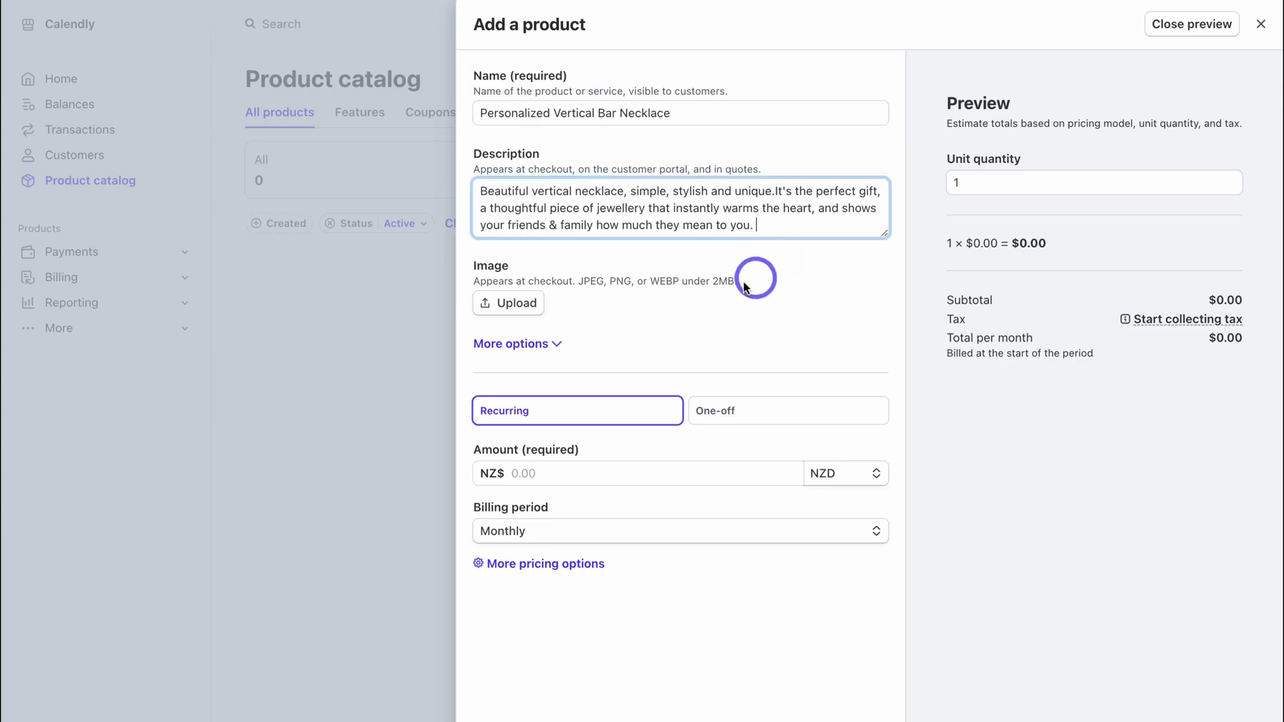
Upload the file "Vertical Bar Necklace 1" as the product's image
left_click(514, 312)
left_click(580, 414)
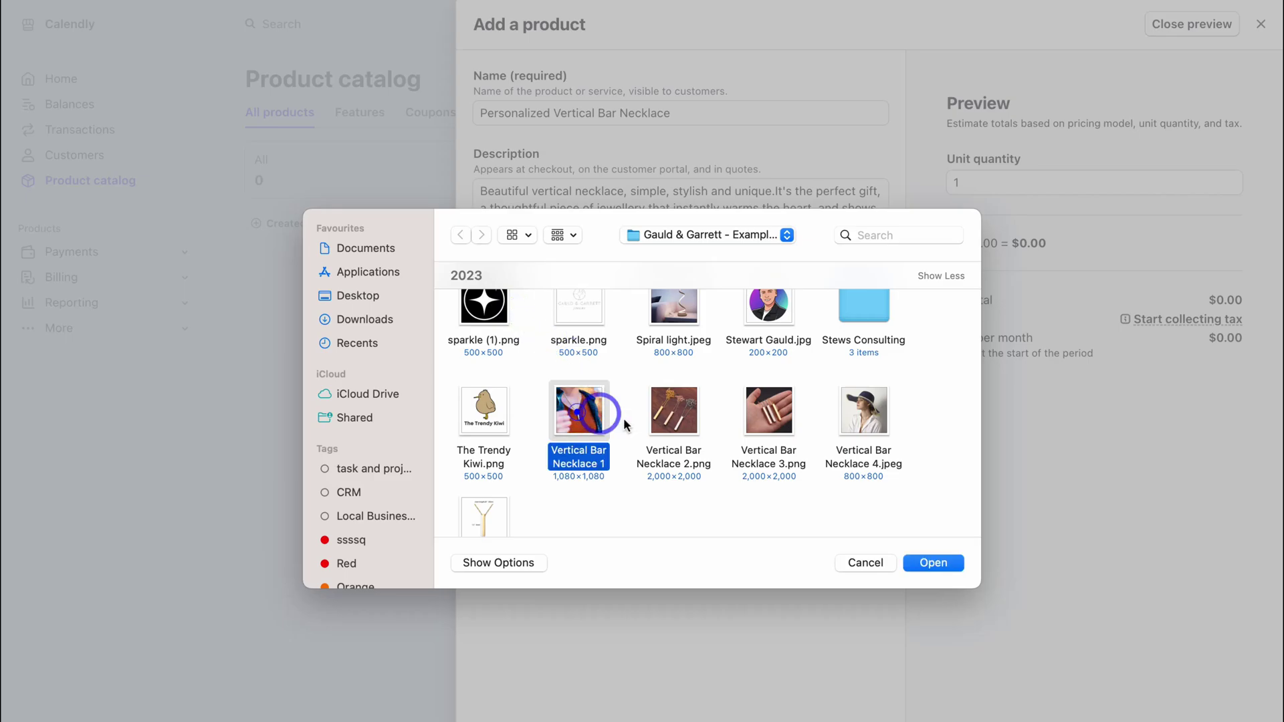
left_click(930, 564)
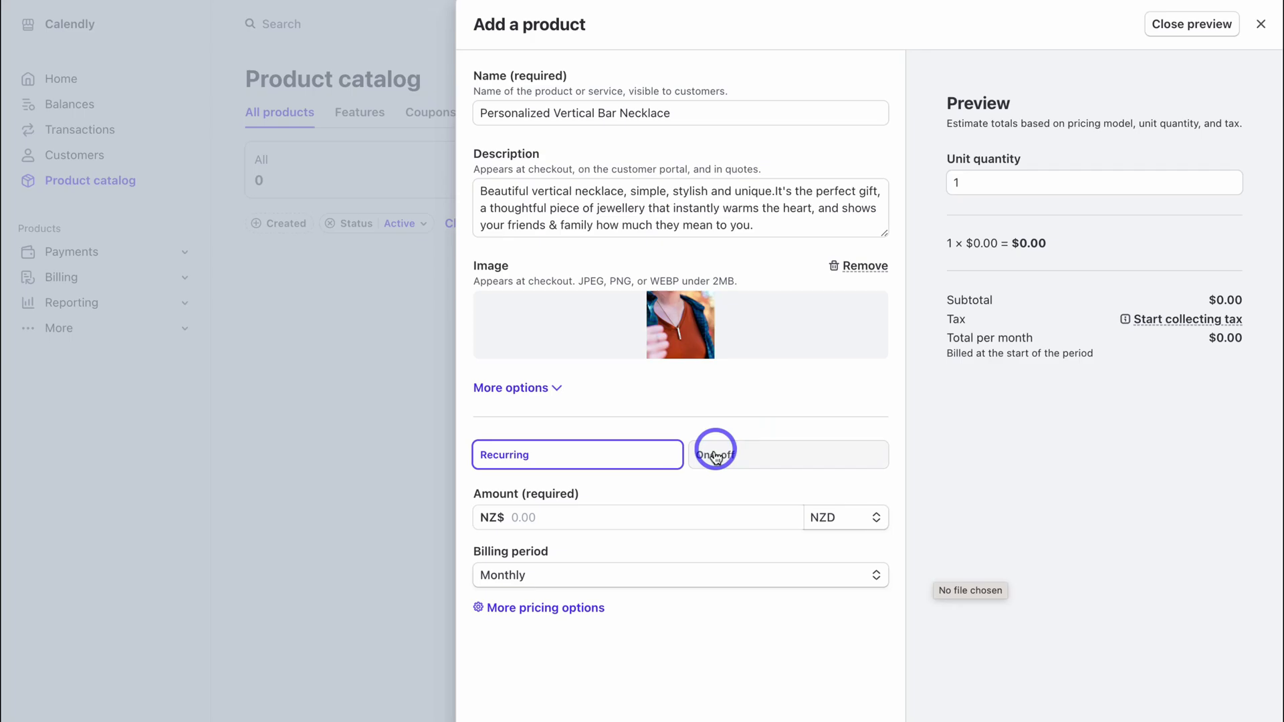
Give the product a one-off price of 29.00 NZD, save it to the catalog, and start another product
left_click(778, 456)
left_click(556, 517)
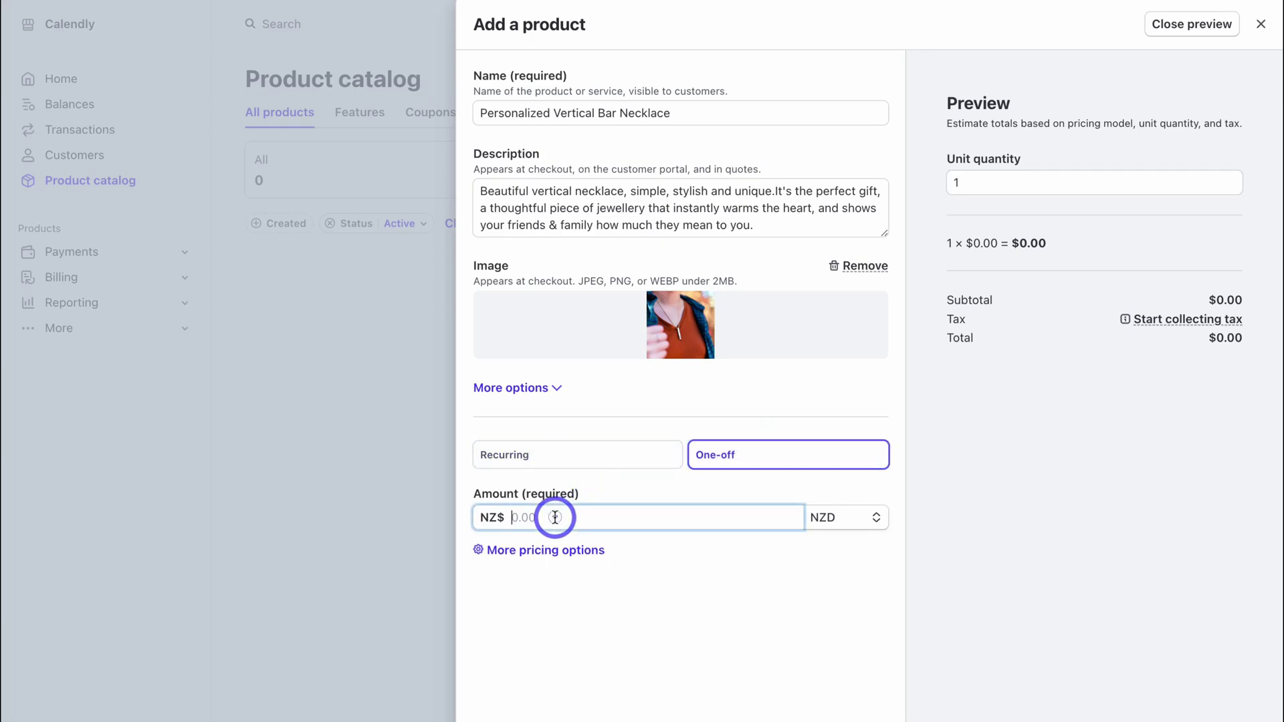
type("29.00")
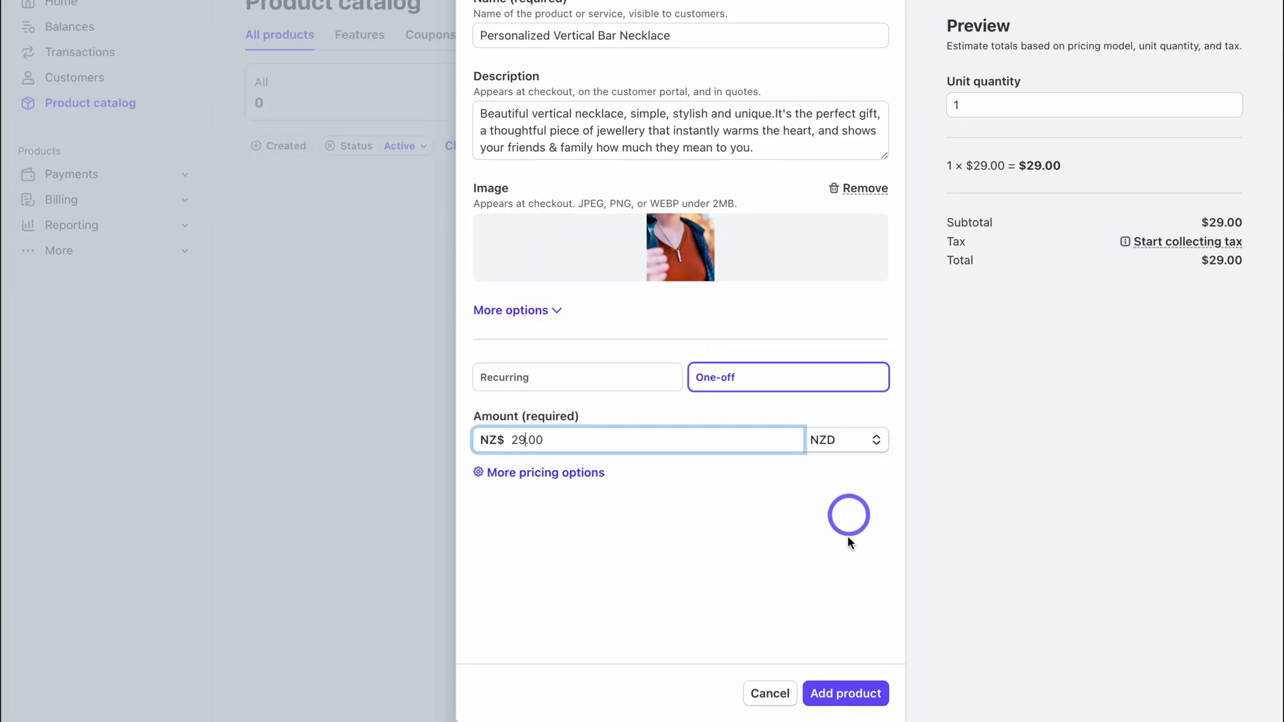
left_click(858, 691)
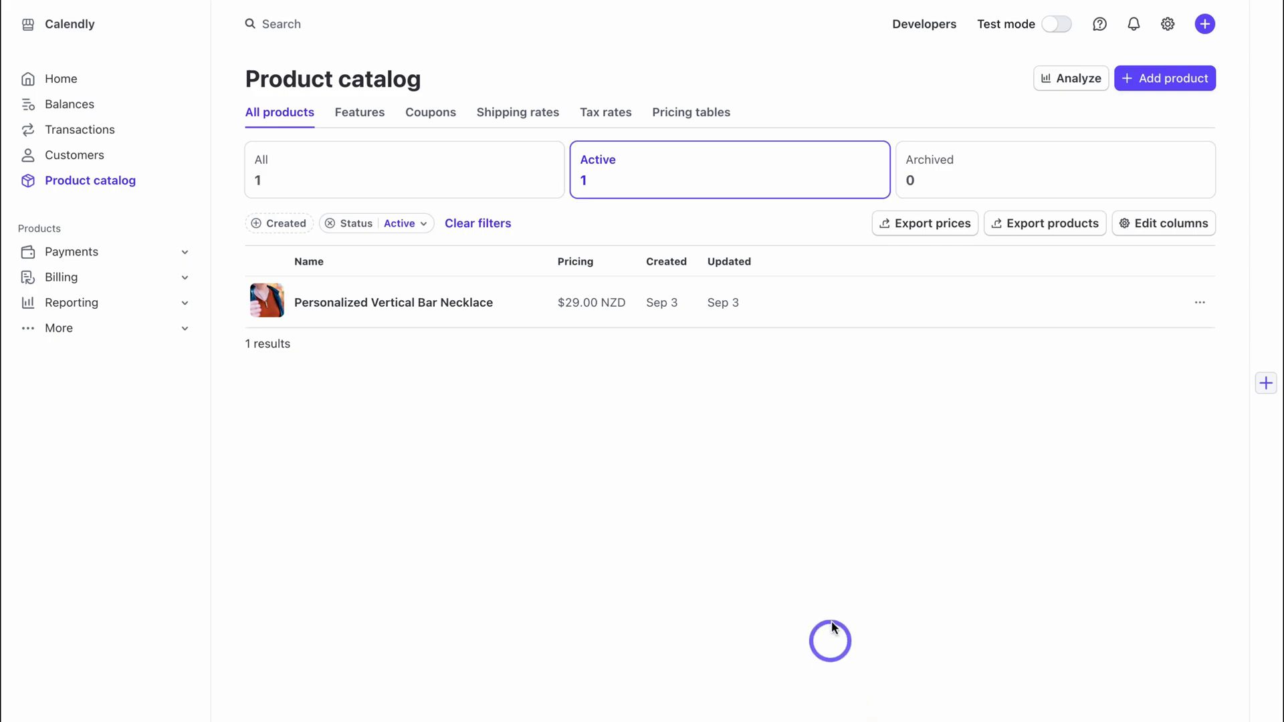
left_click(1164, 87)
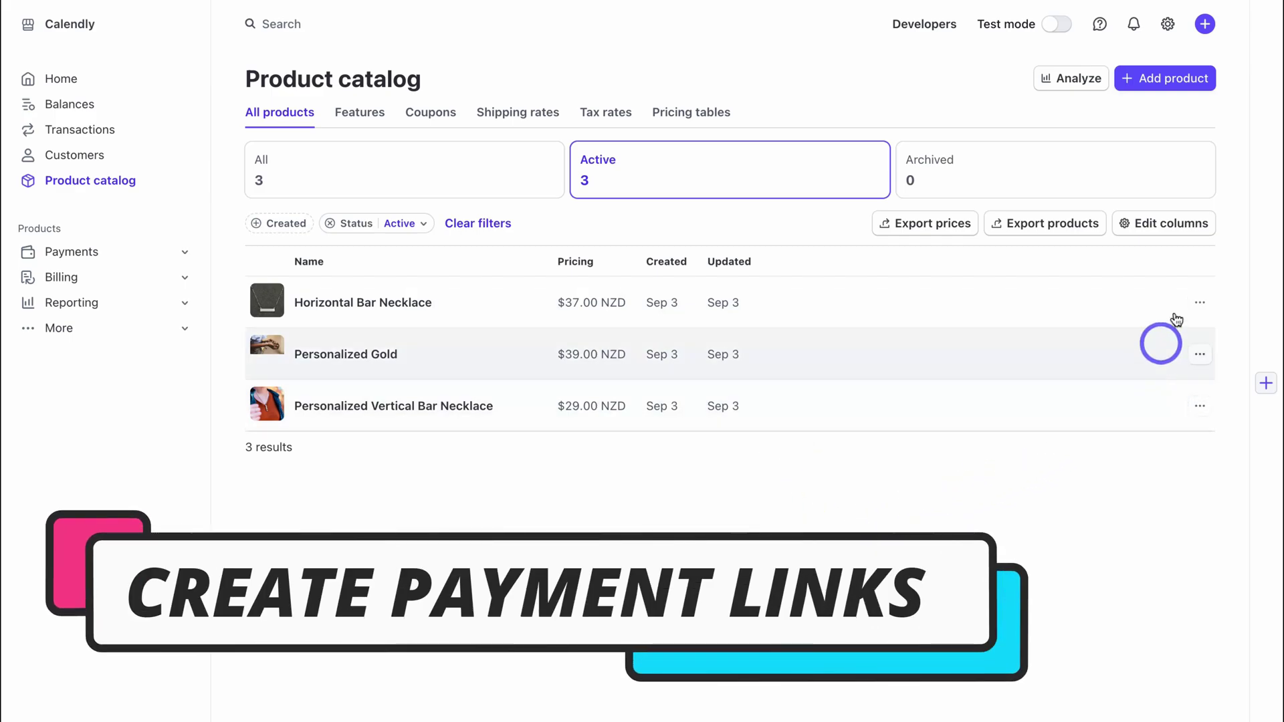
Start a new payment link and choose the Horizontal Bar Necklace at $37.00 NZD as its product
left_click(1204, 27)
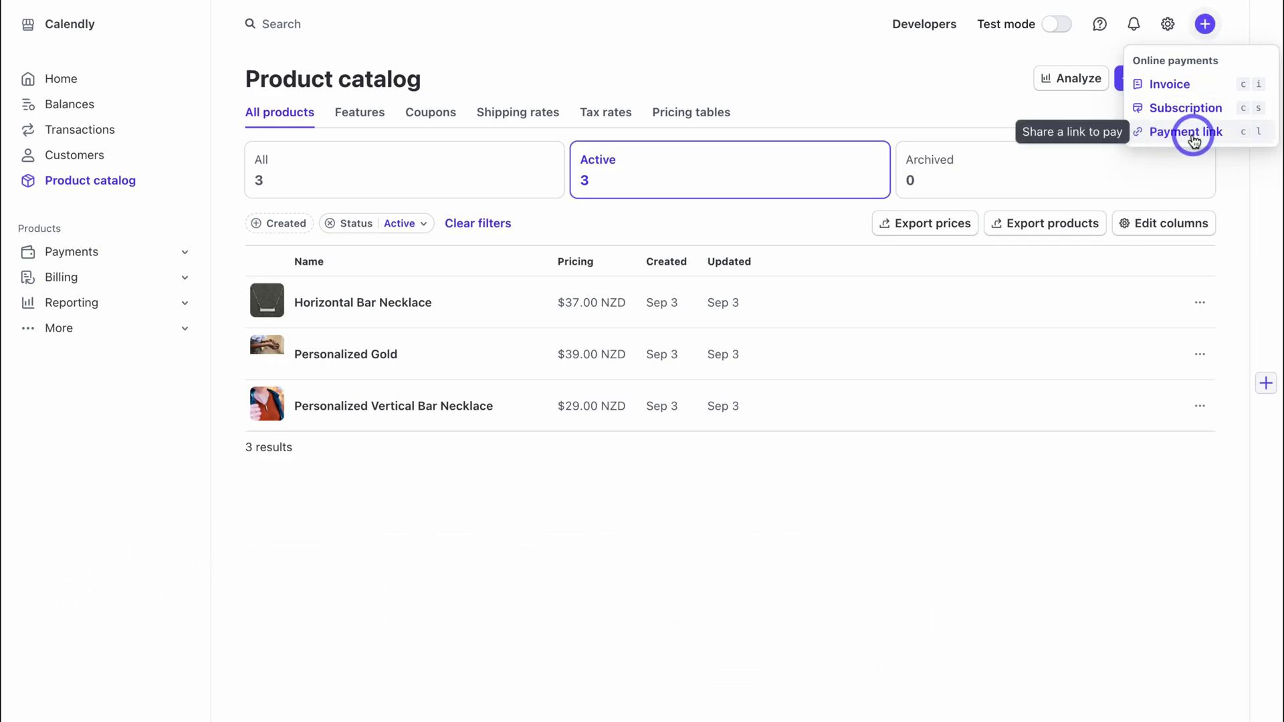
left_click(1149, 137)
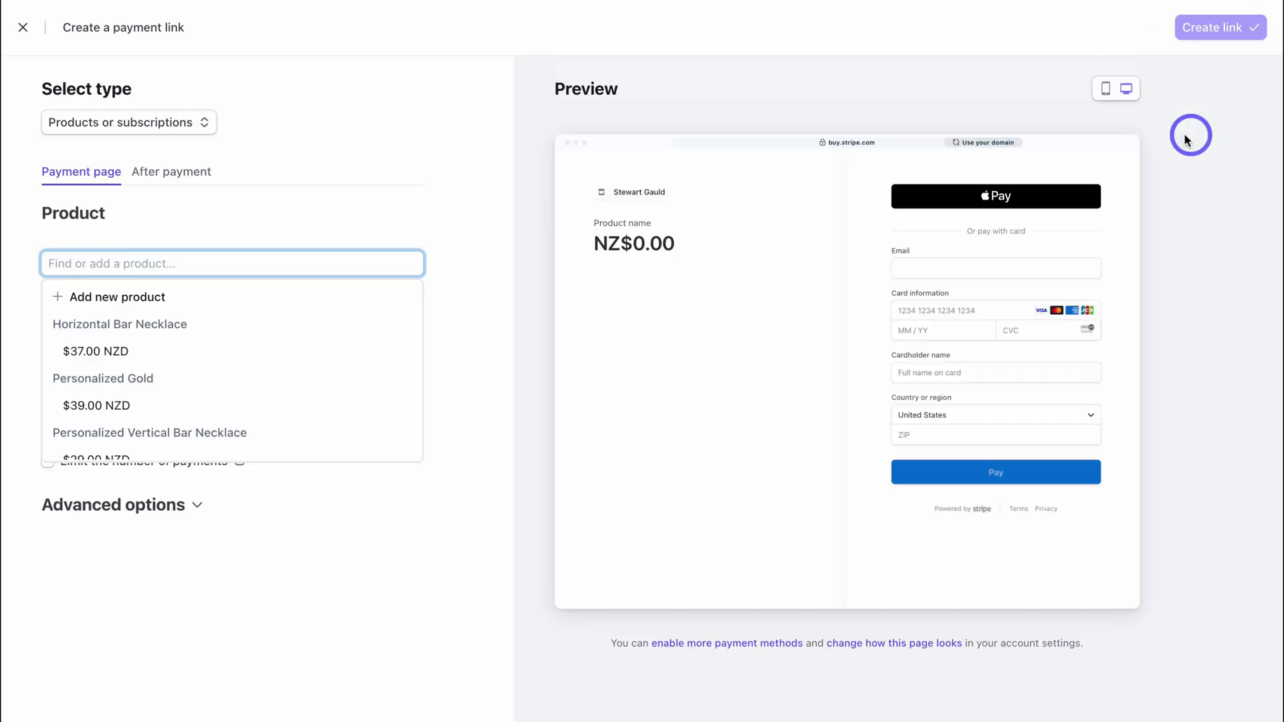
left_click(150, 350)
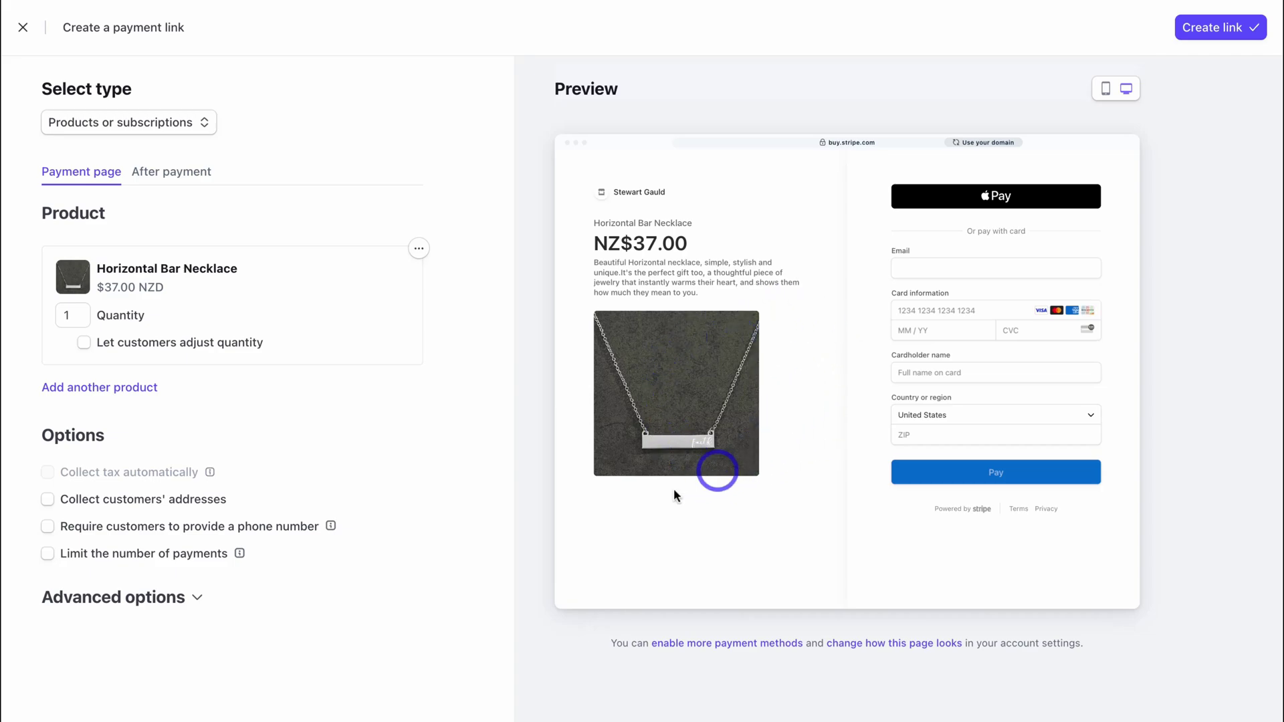
Collect customers' billing and shipping addresses on the payment page, with shipping to the United States, Germany and Australia
left_click(49, 501)
left_click(68, 555)
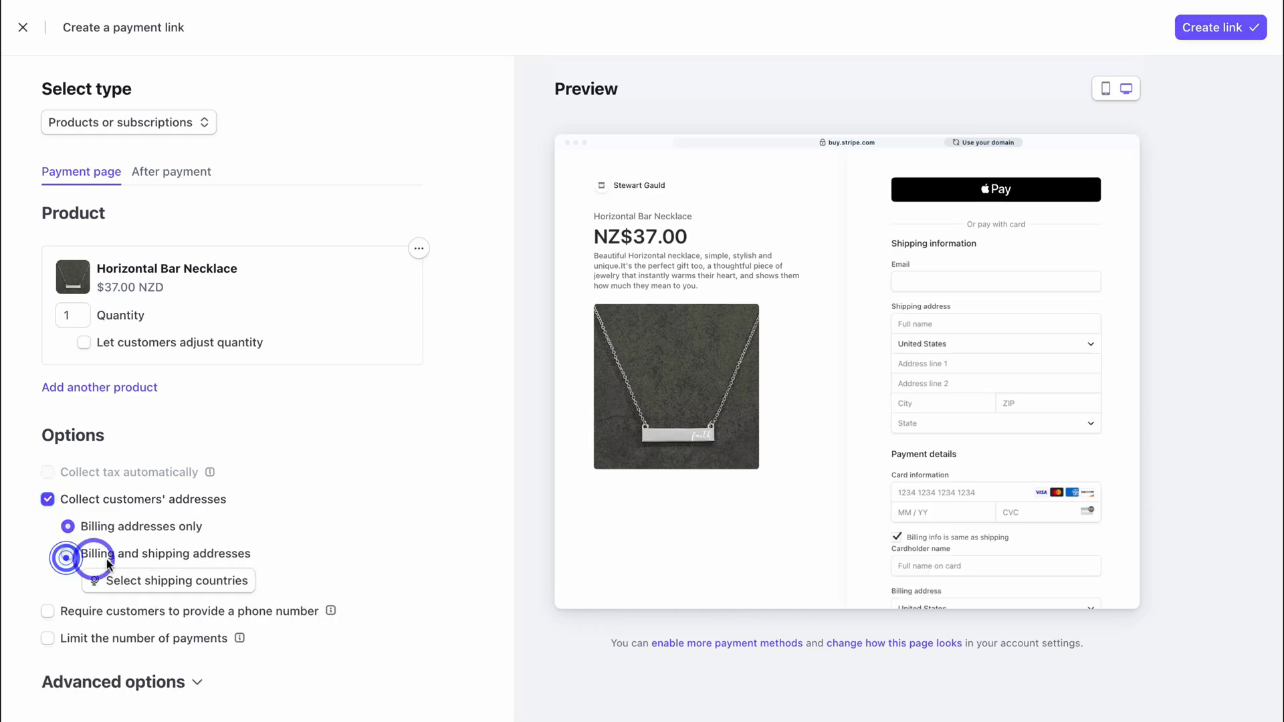
left_click(167, 579)
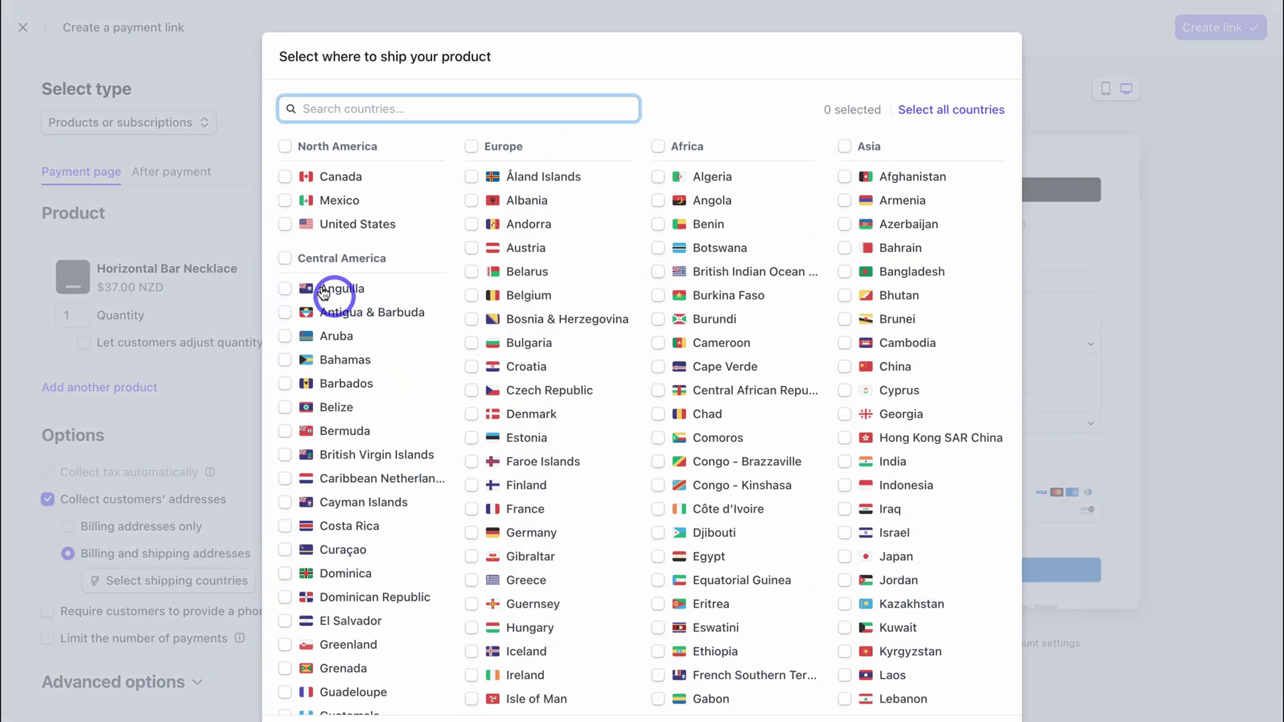
left_click(285, 224)
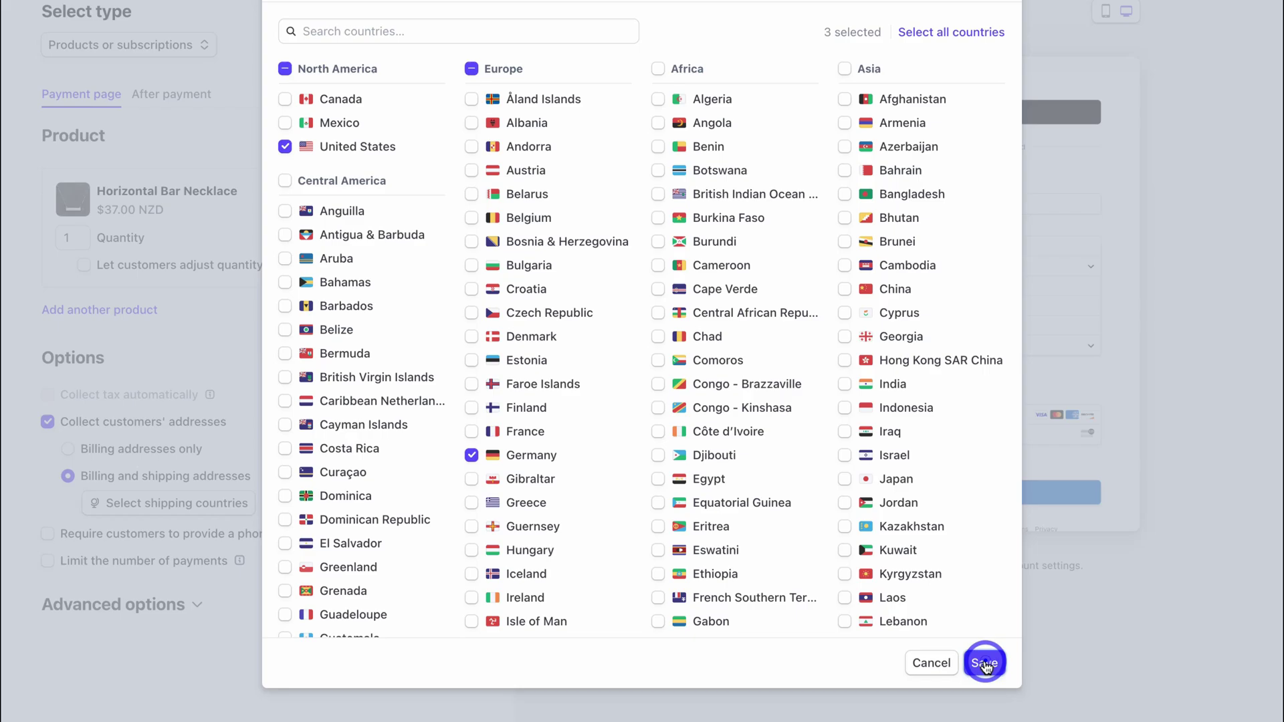
left_click(985, 663)
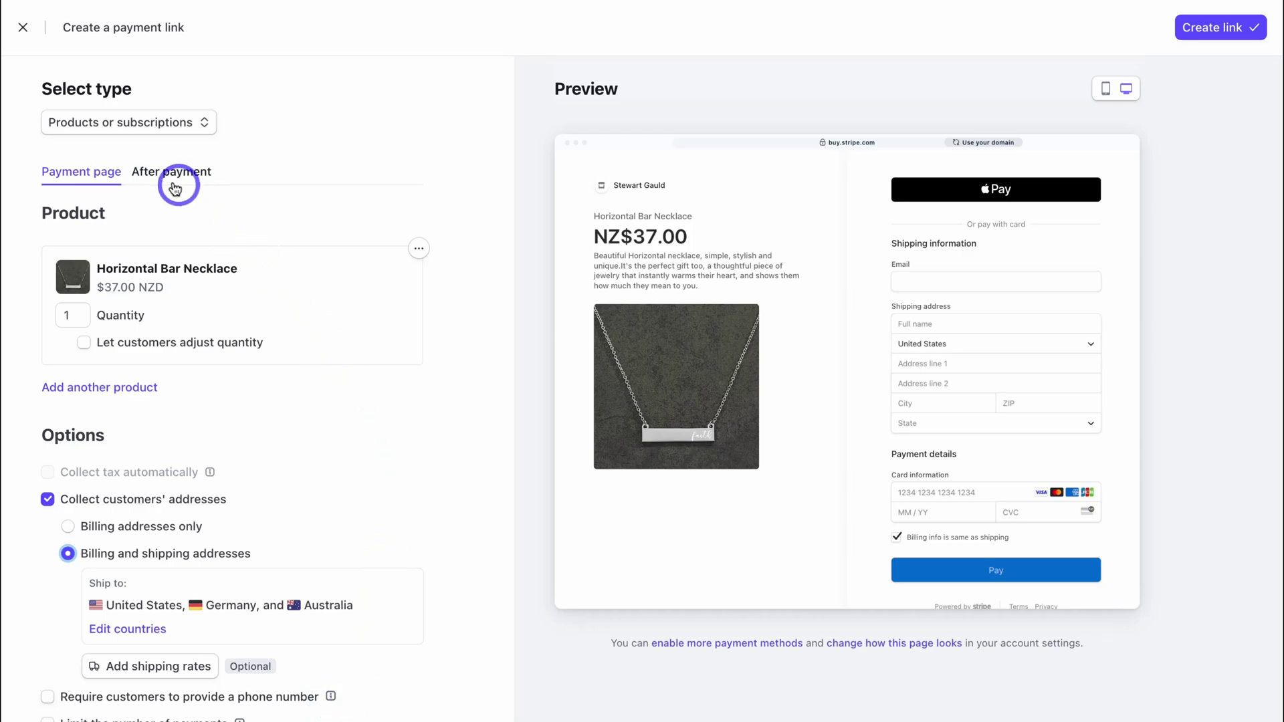
Check the after-payment confirmation page settings, keep the confirmation page shown, and create the payment link
left_click(178, 176)
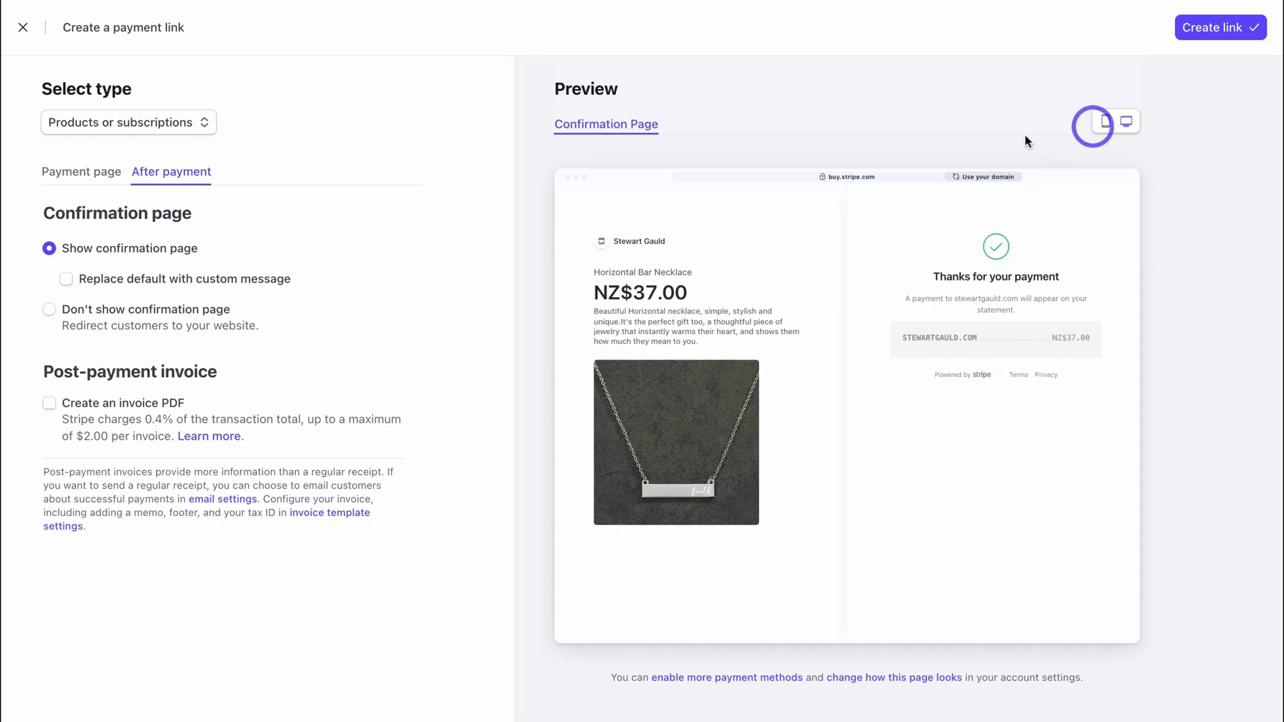
left_click(84, 187)
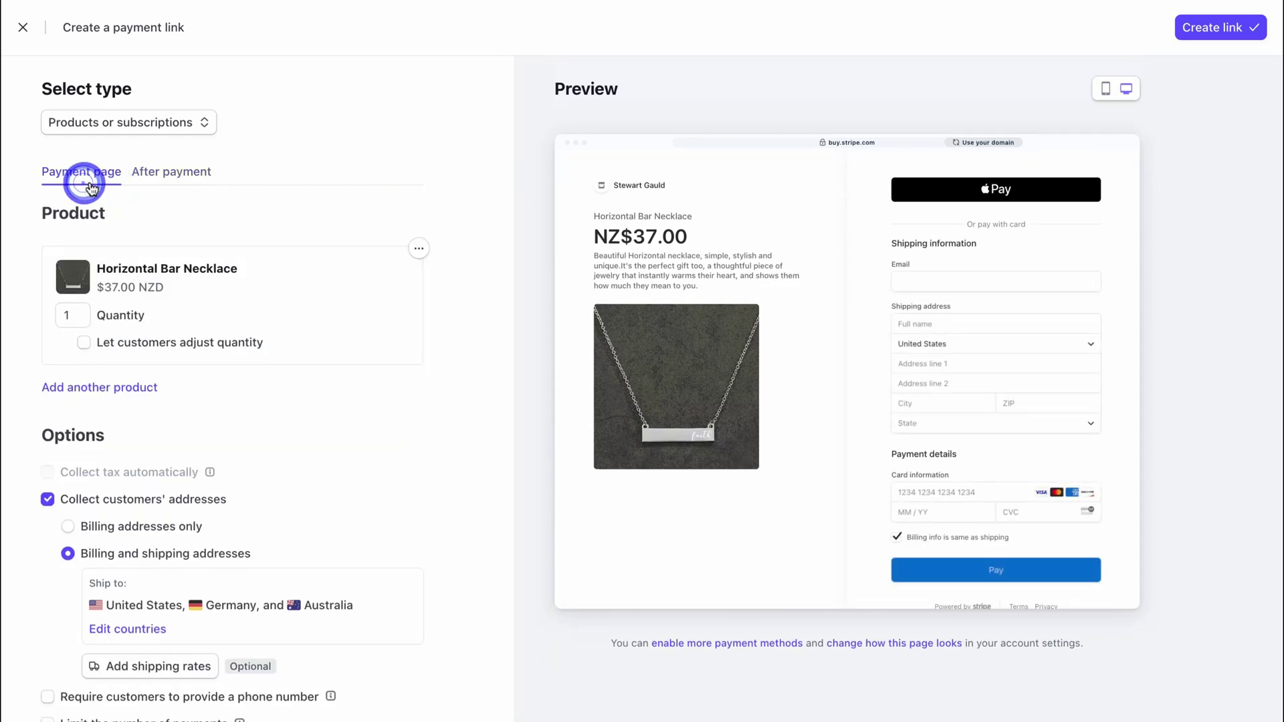
left_click(161, 175)
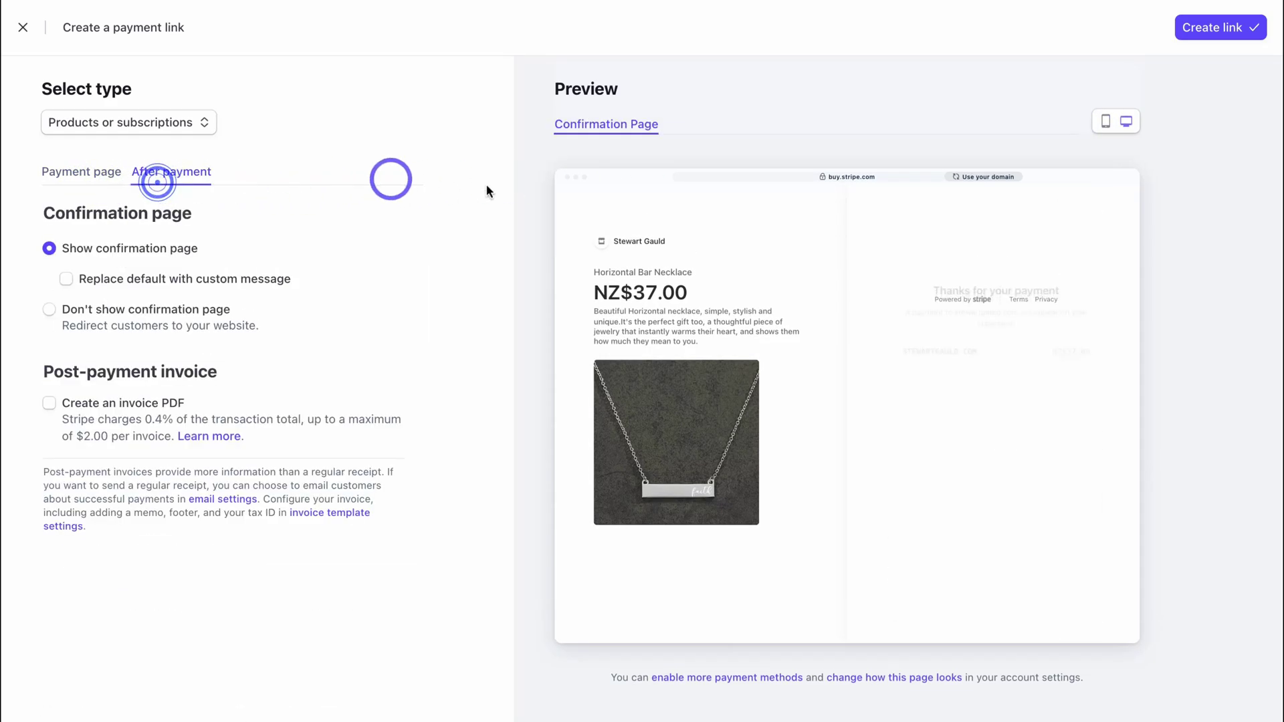
left_click(1124, 126)
left_click(1216, 37)
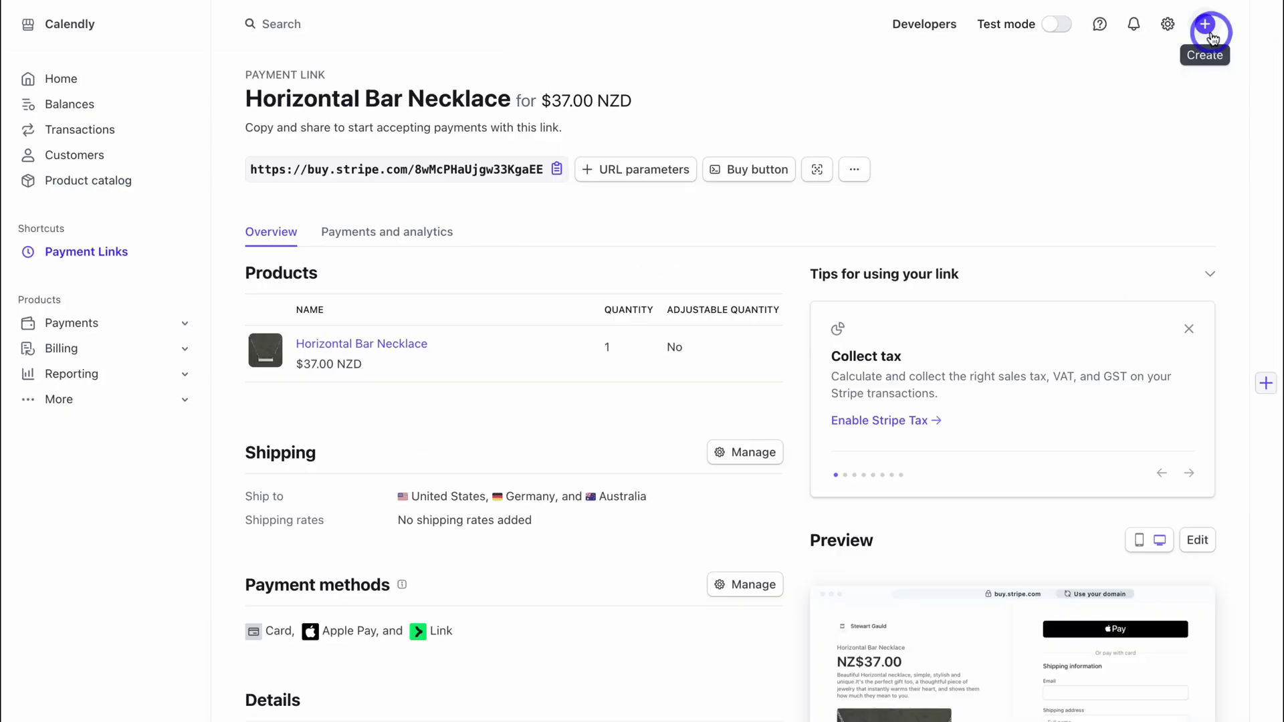
scroll(794, 362, "down", 5)
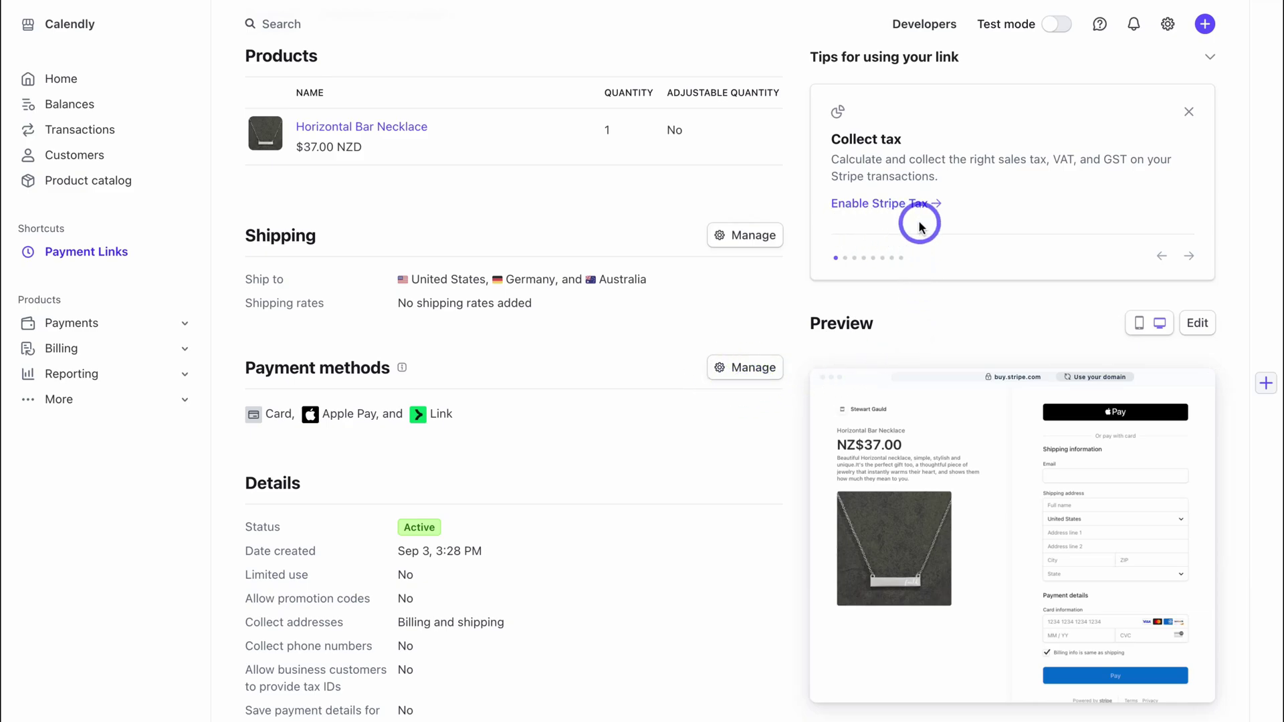
scroll(919, 226, "up", 3)
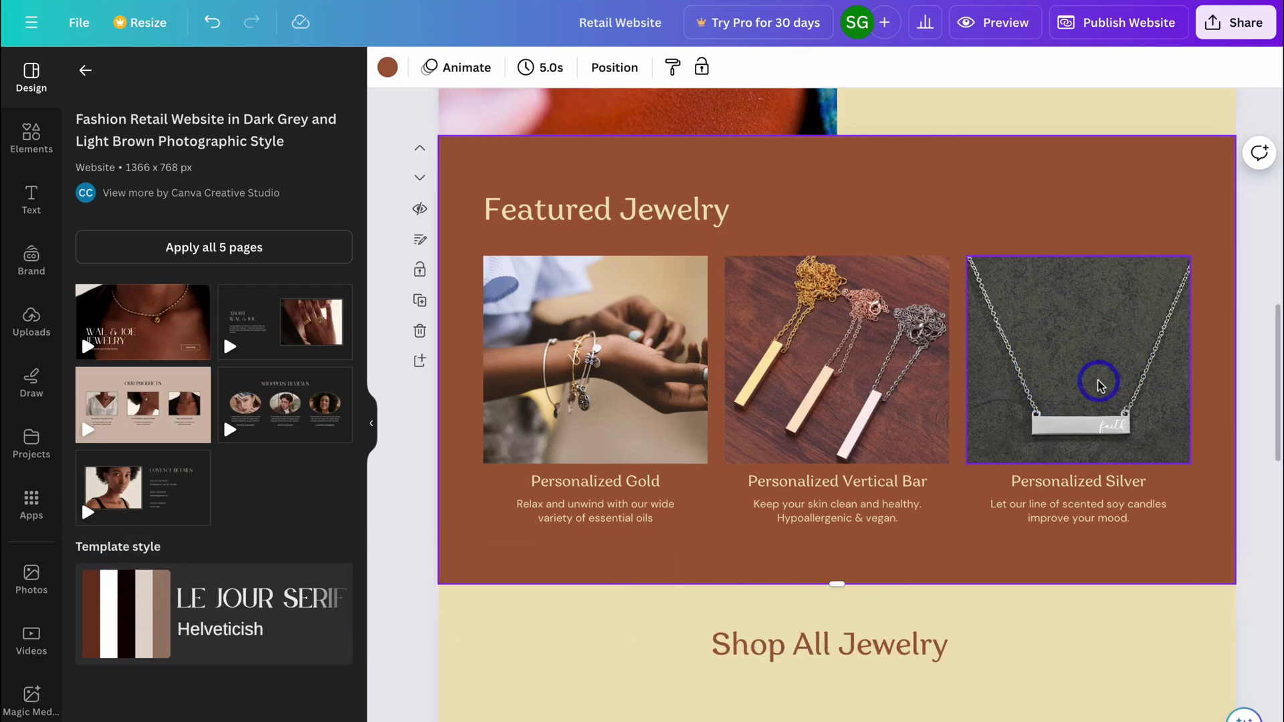
right_click(1084, 366)
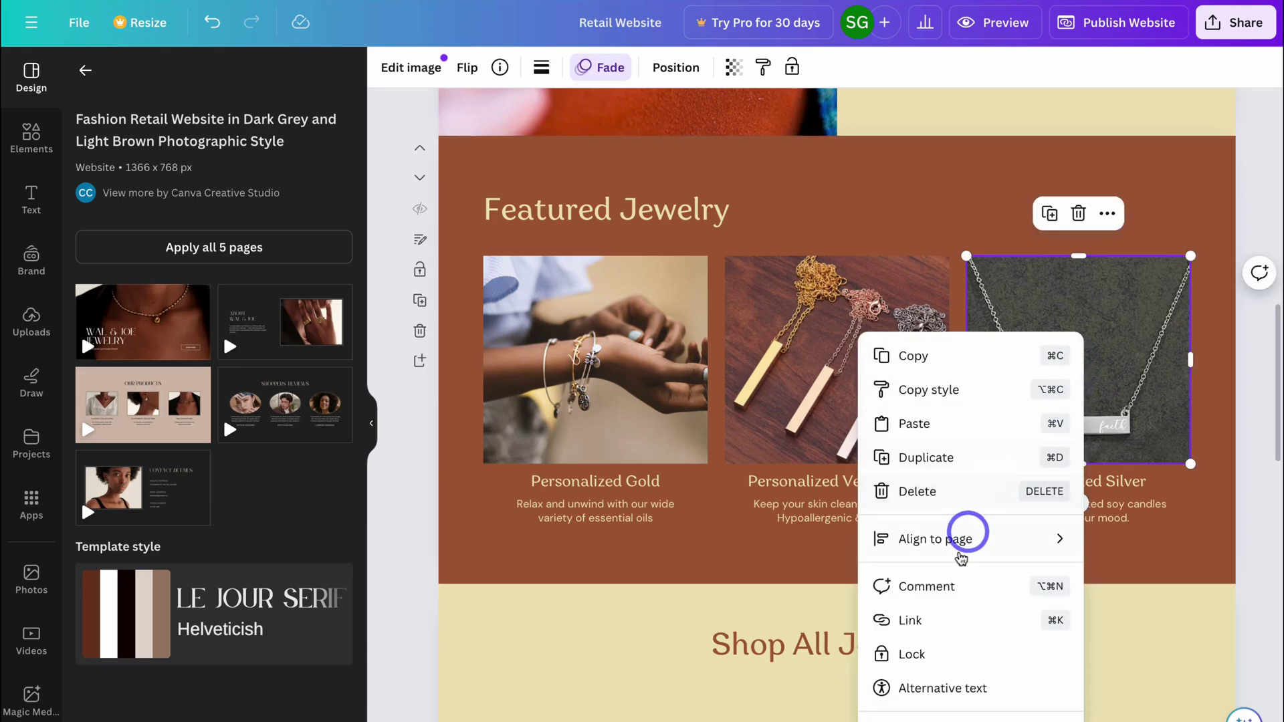
left_click(960, 618)
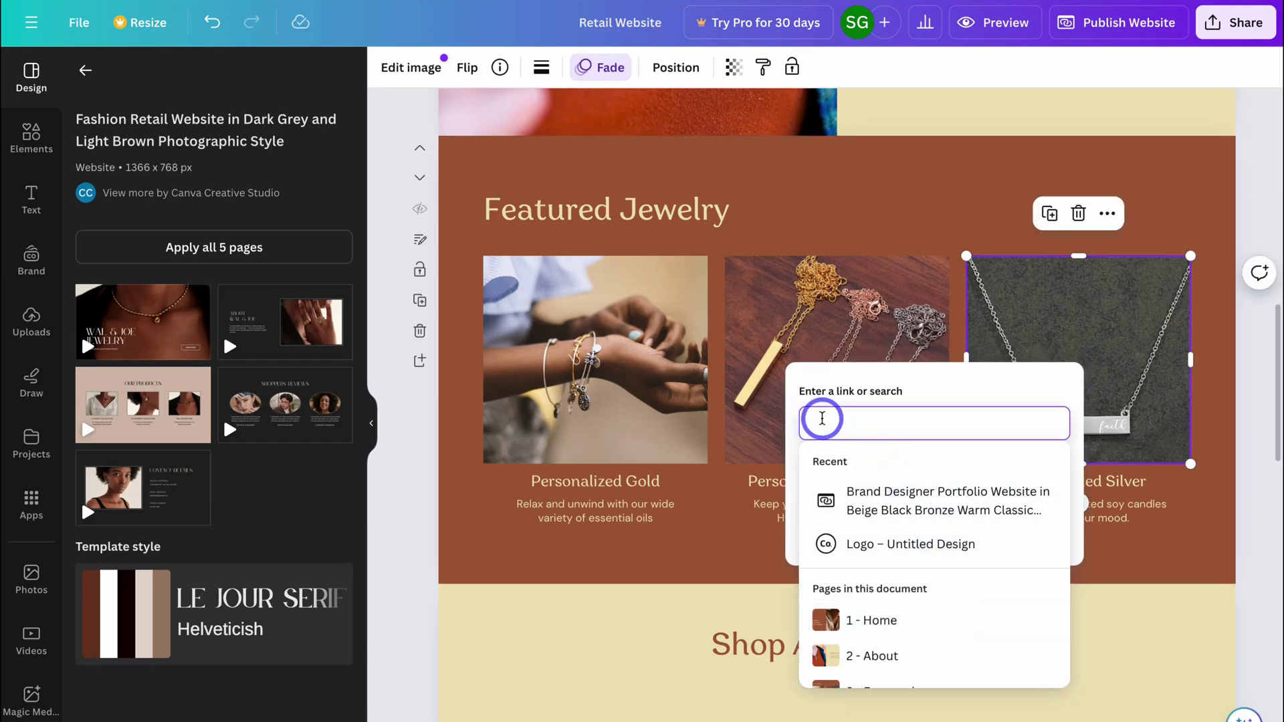
type("https://buy.stripe.com/8wMcPHaUjgw33KgaEE")
left_click(1026, 531)
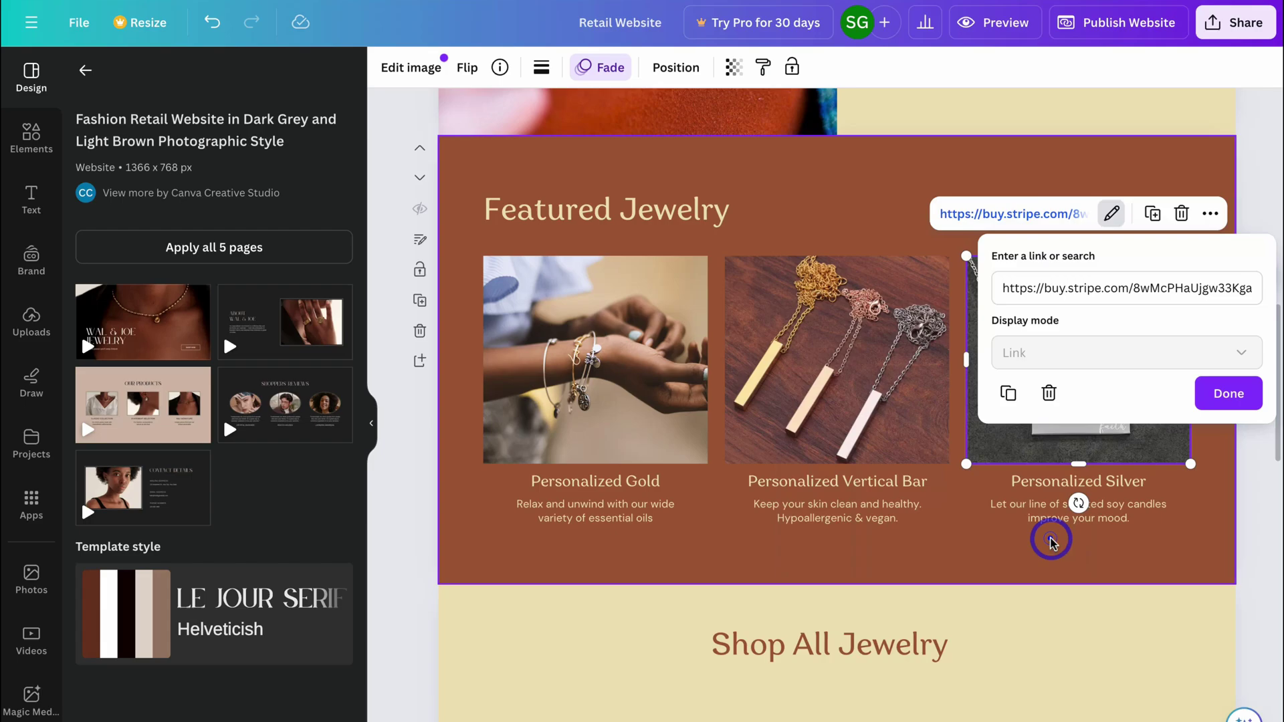
Confirm the horizontal bar necklace photo's link and test it from the Featured Jewelry section of the website preview
left_click(1227, 393)
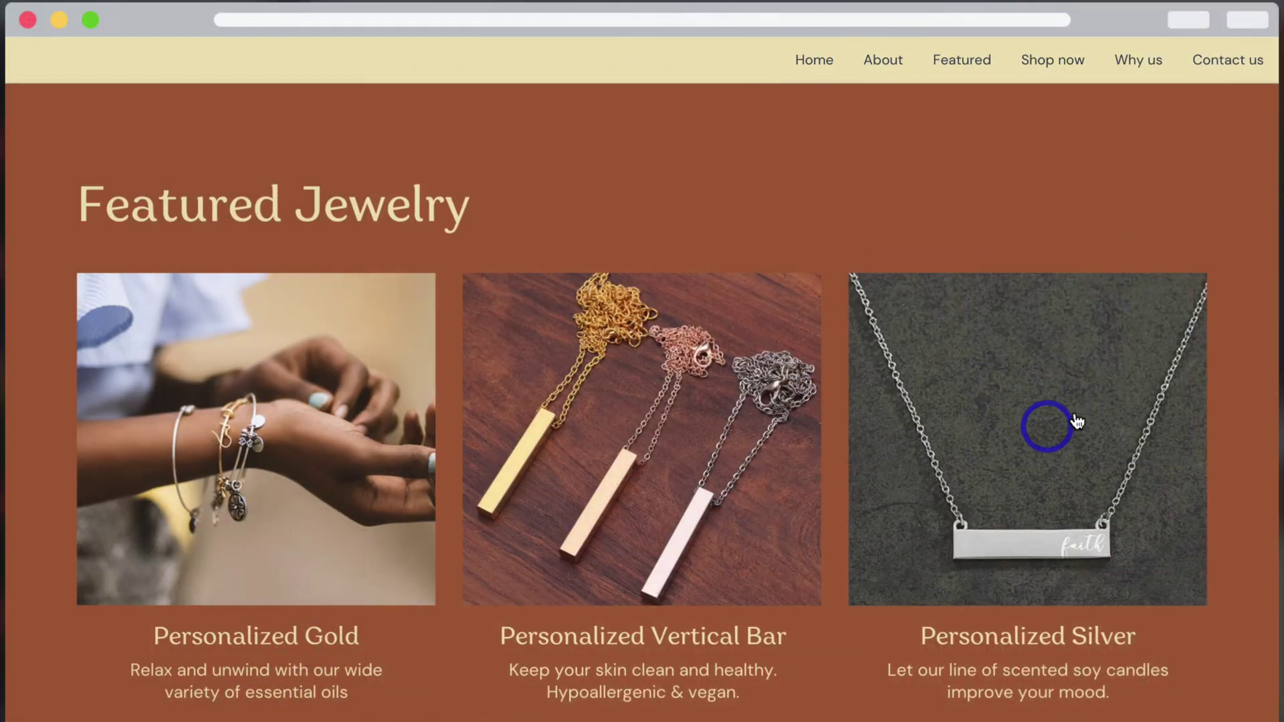
left_click(1032, 415)
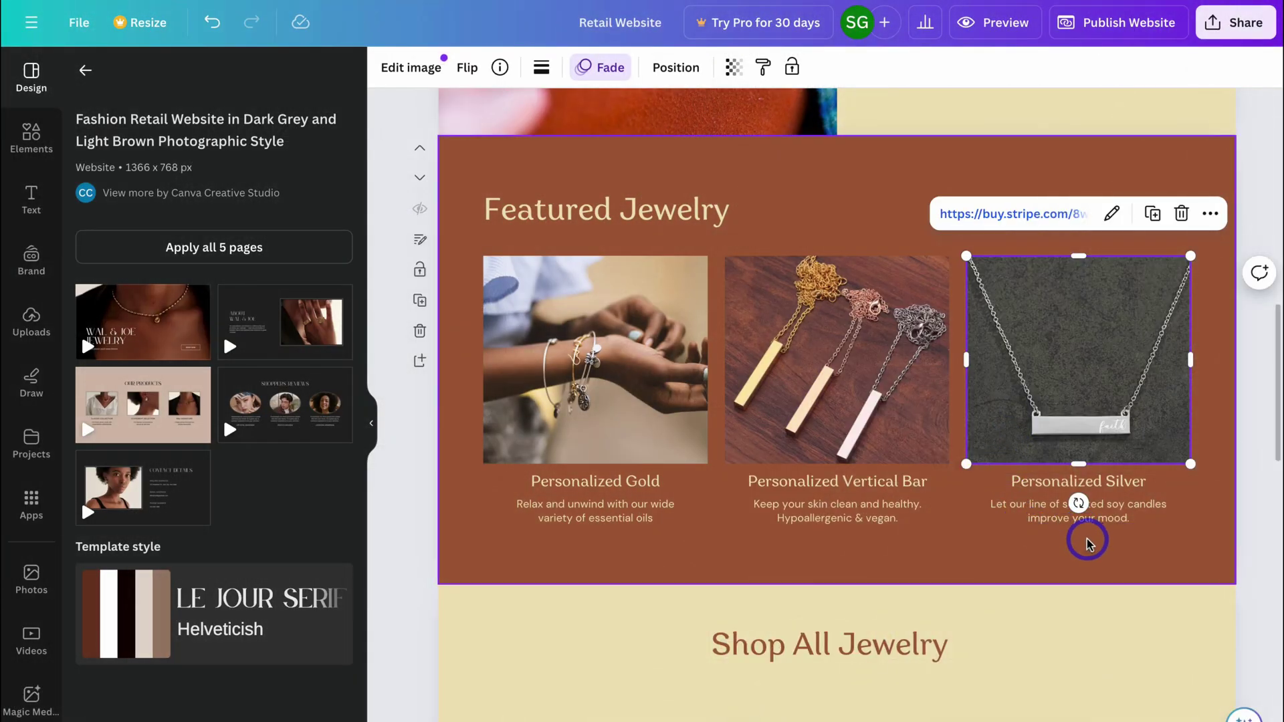
Search the design elements for "buy button" and view the full set of matching graphics
left_click(13, 144)
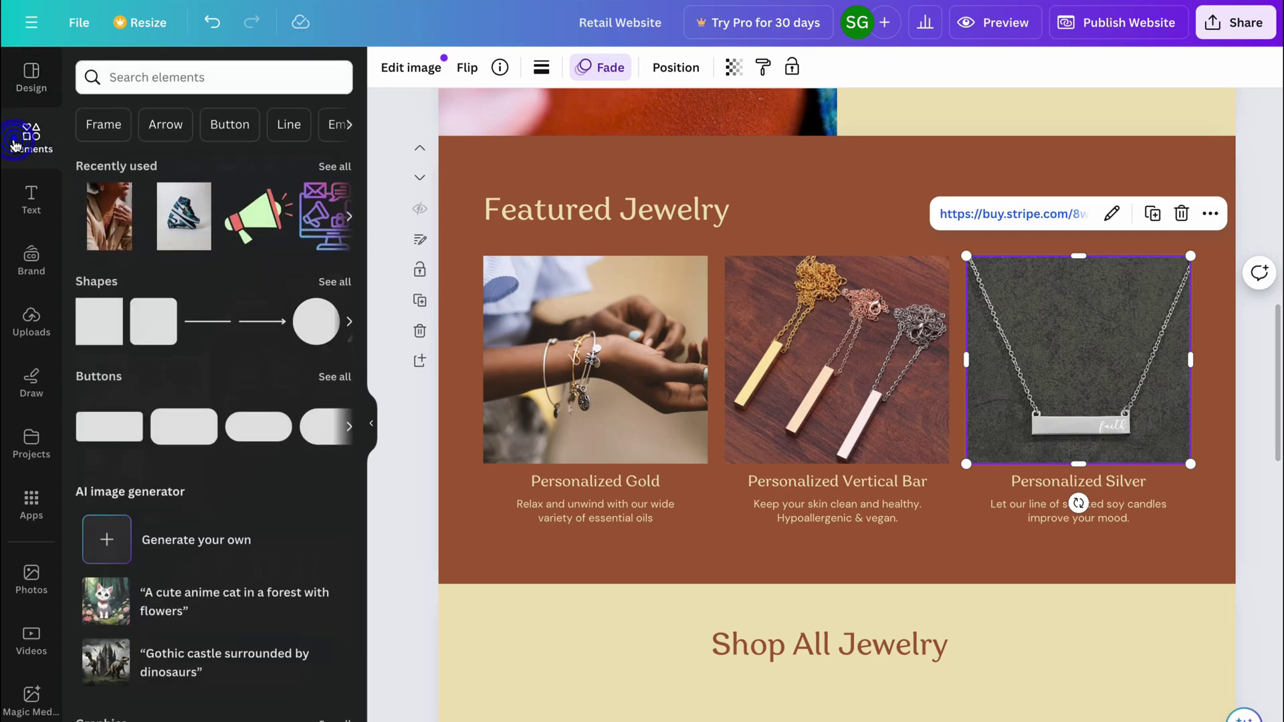
left_click(130, 79)
type("buy button")
key("Return")
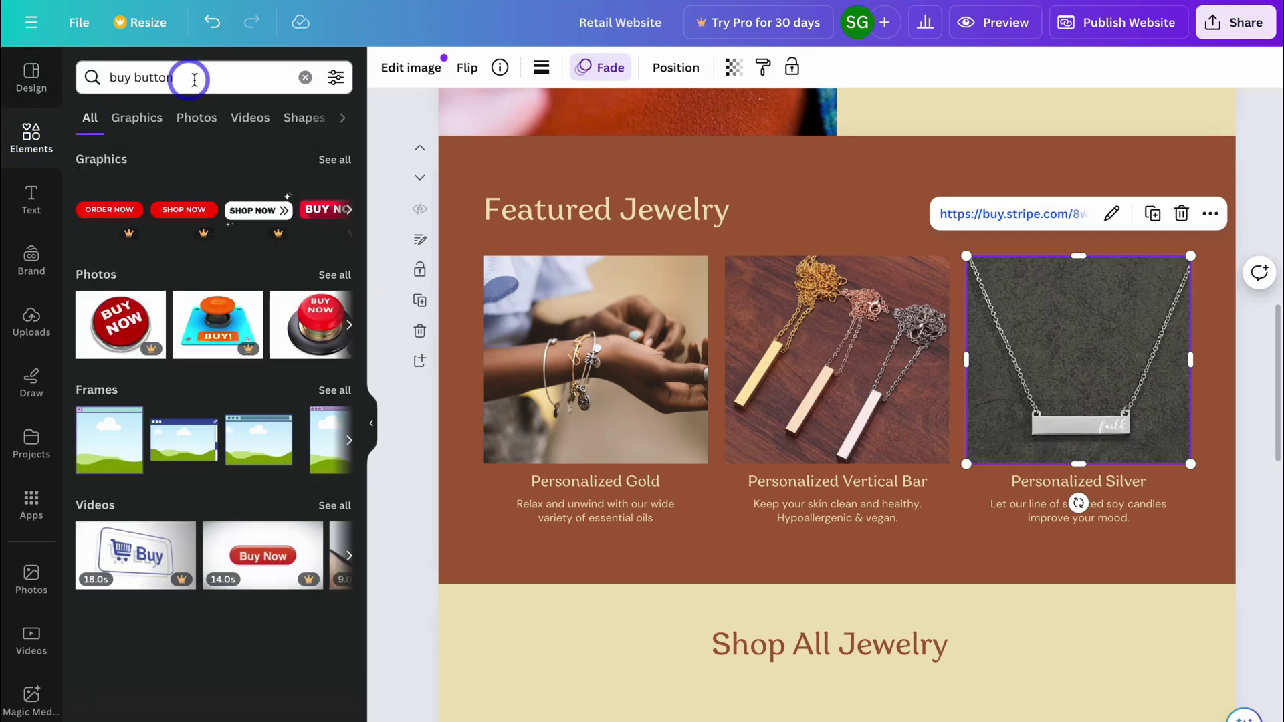
left_click(347, 173)
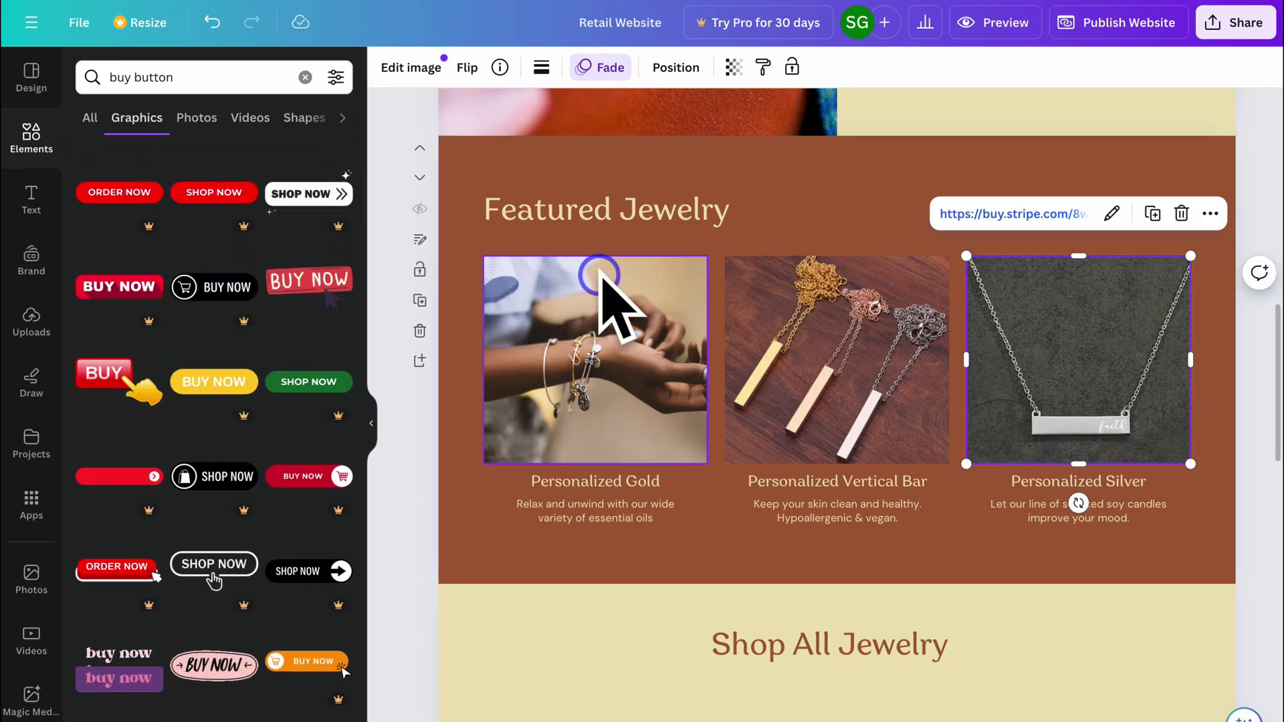
Copy the home section's "SHOP NOW" button into the Featured Jewelry section and place it below the Personalized Silver description
scroll(629, 277, "up", 10)
scroll(632, 277, "down", 2)
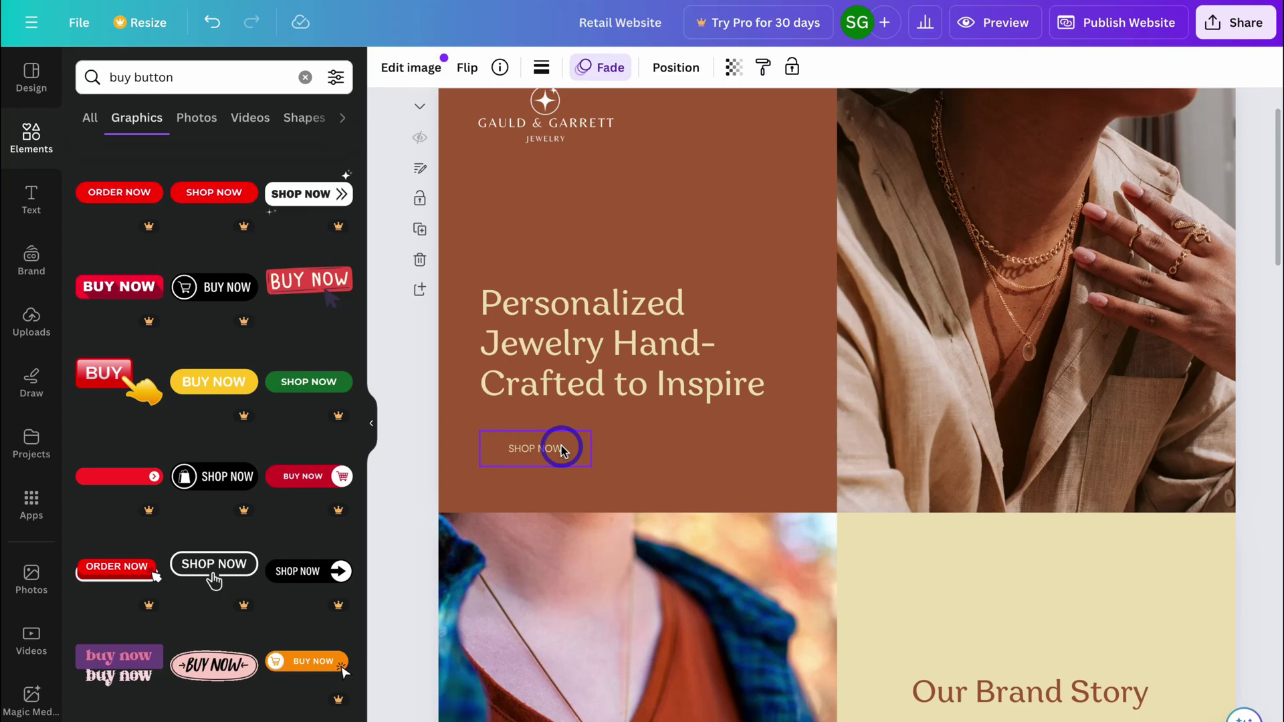
left_click(565, 448)
right_click(575, 460)
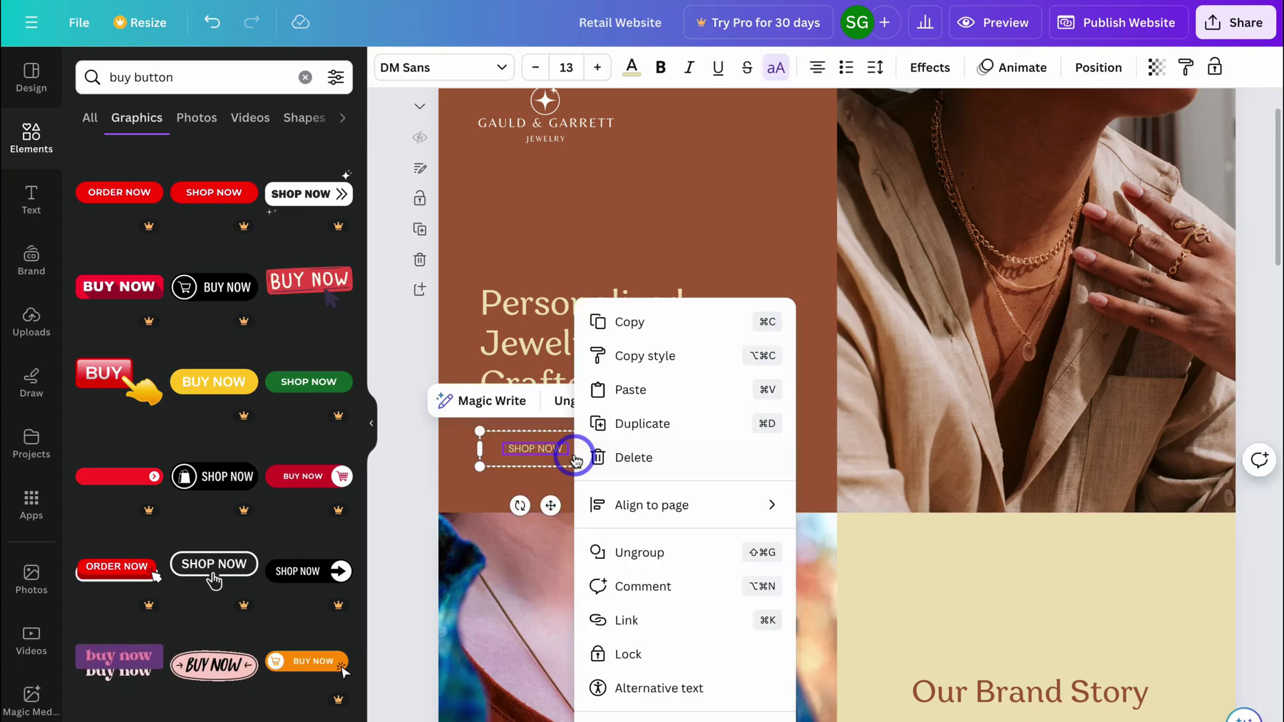
left_click(657, 323)
scroll(731, 463, "down", 5)
scroll(731, 462, "up", 5)
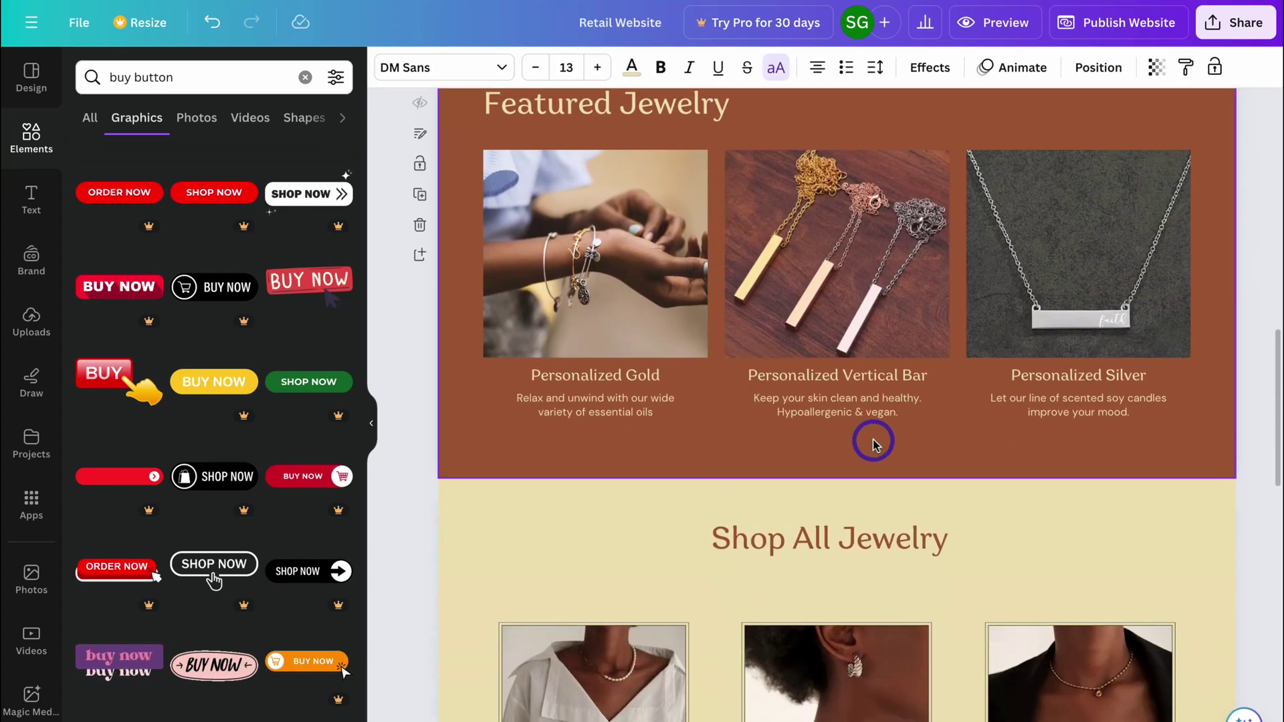
scroll(874, 439, "up", 1)
left_click(983, 473)
key("ctrl+v")
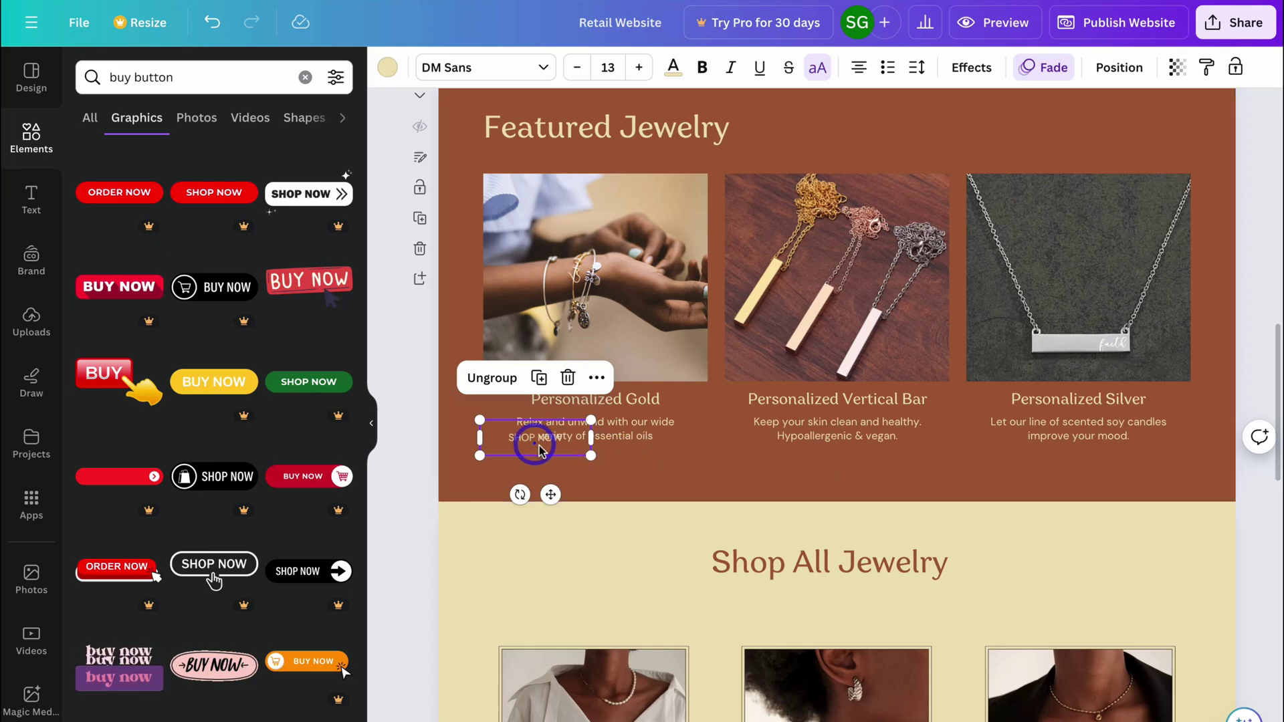
left_click_drag(531, 439, 1043, 486)
Change the copied button's label to "BUY NOW" under the Personalized Silver product
double_click(1081, 471)
type("BUY")
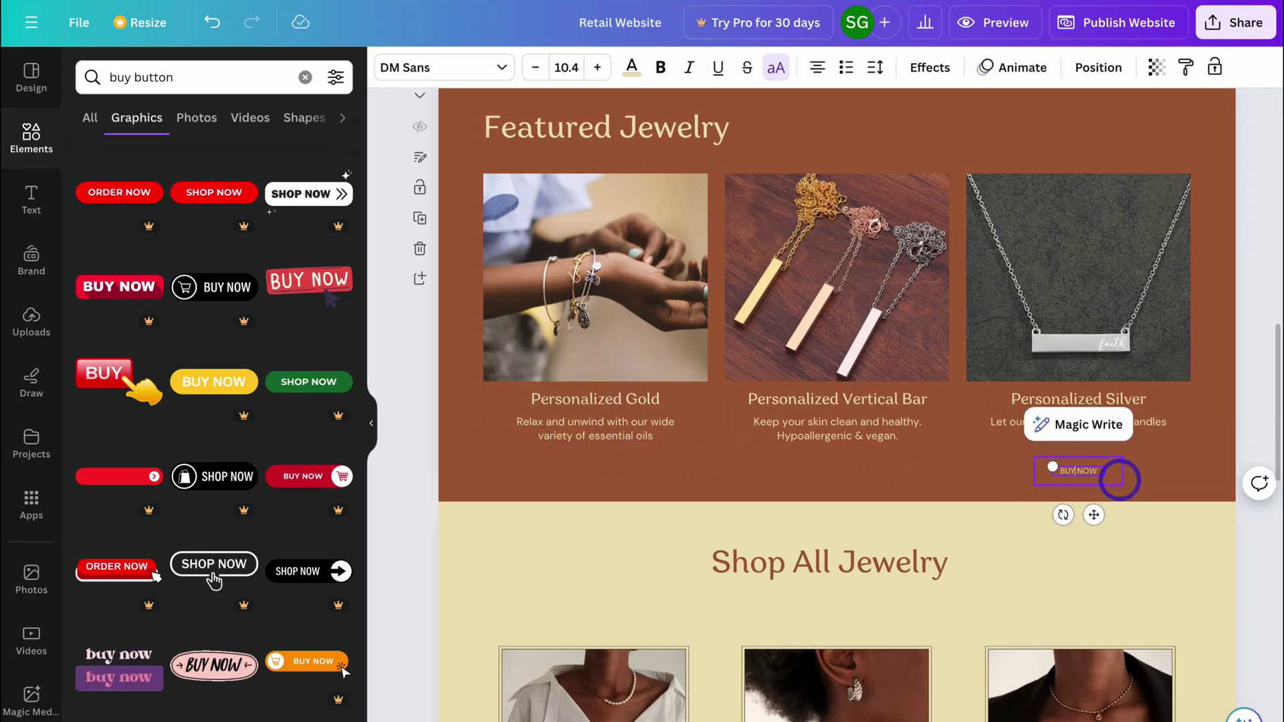
left_click(1123, 483)
left_click(1092, 470)
right_click(1085, 473)
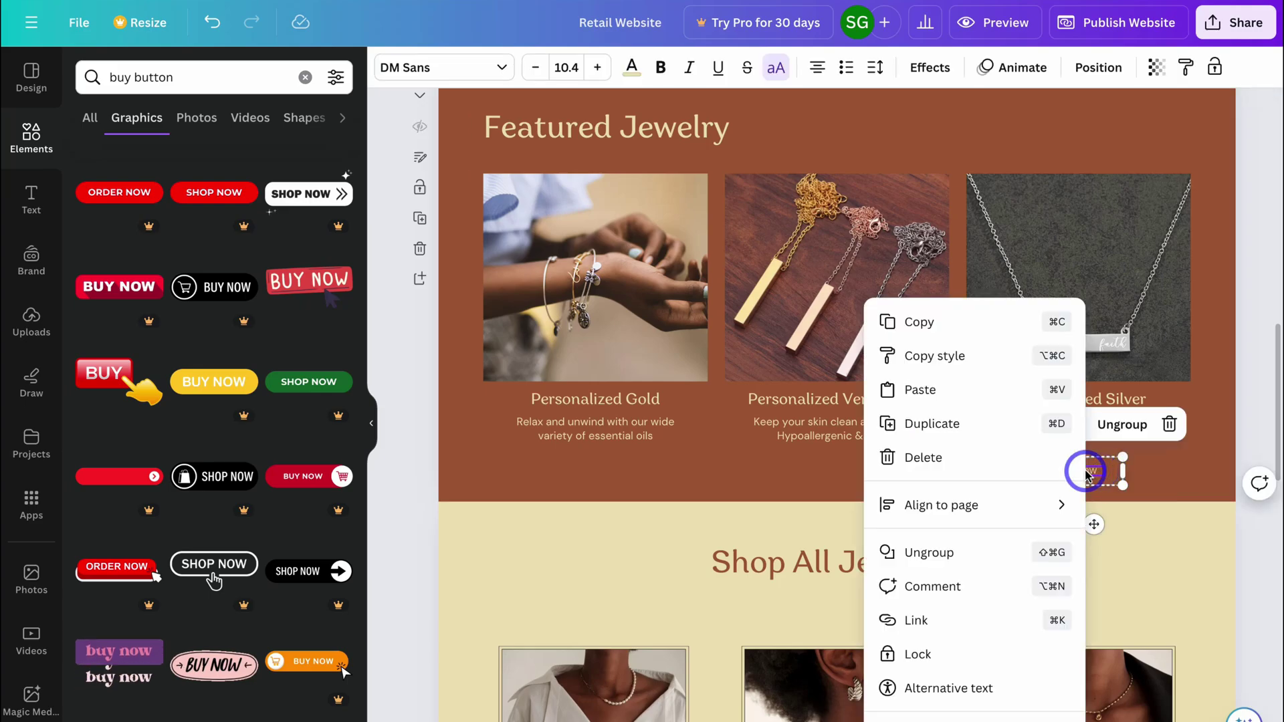
left_click(978, 617)
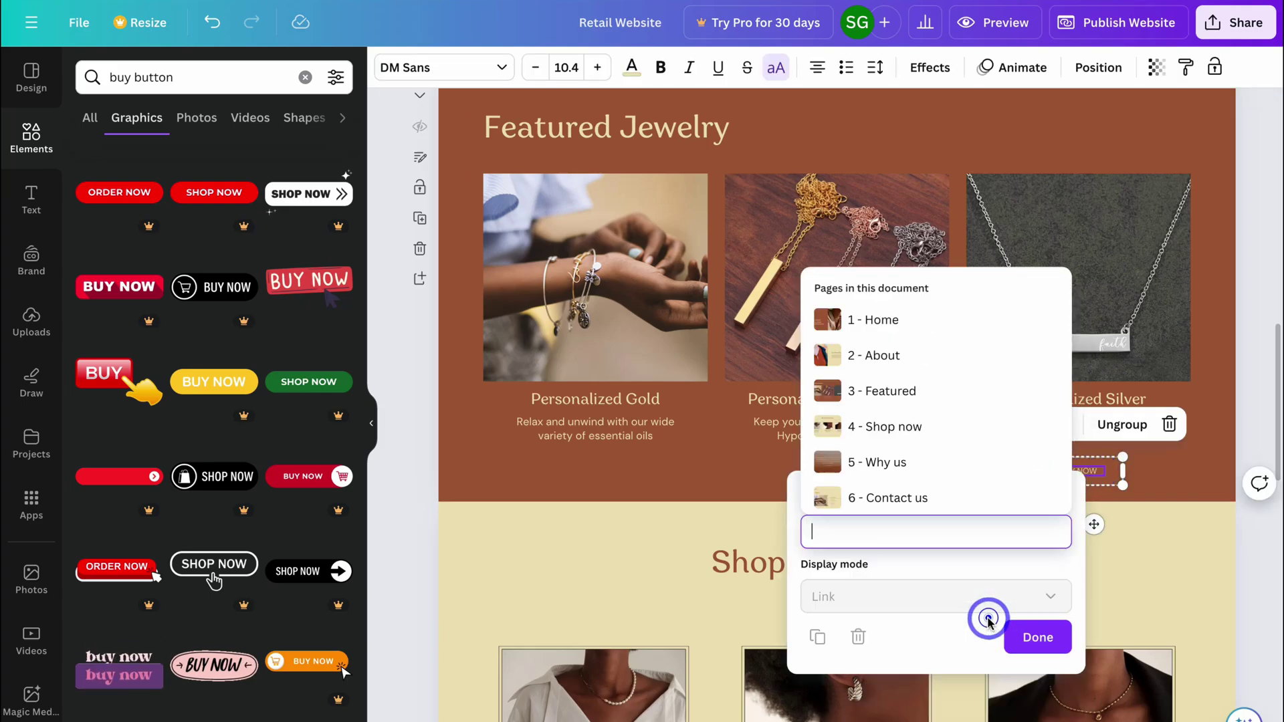
left_click(939, 539)
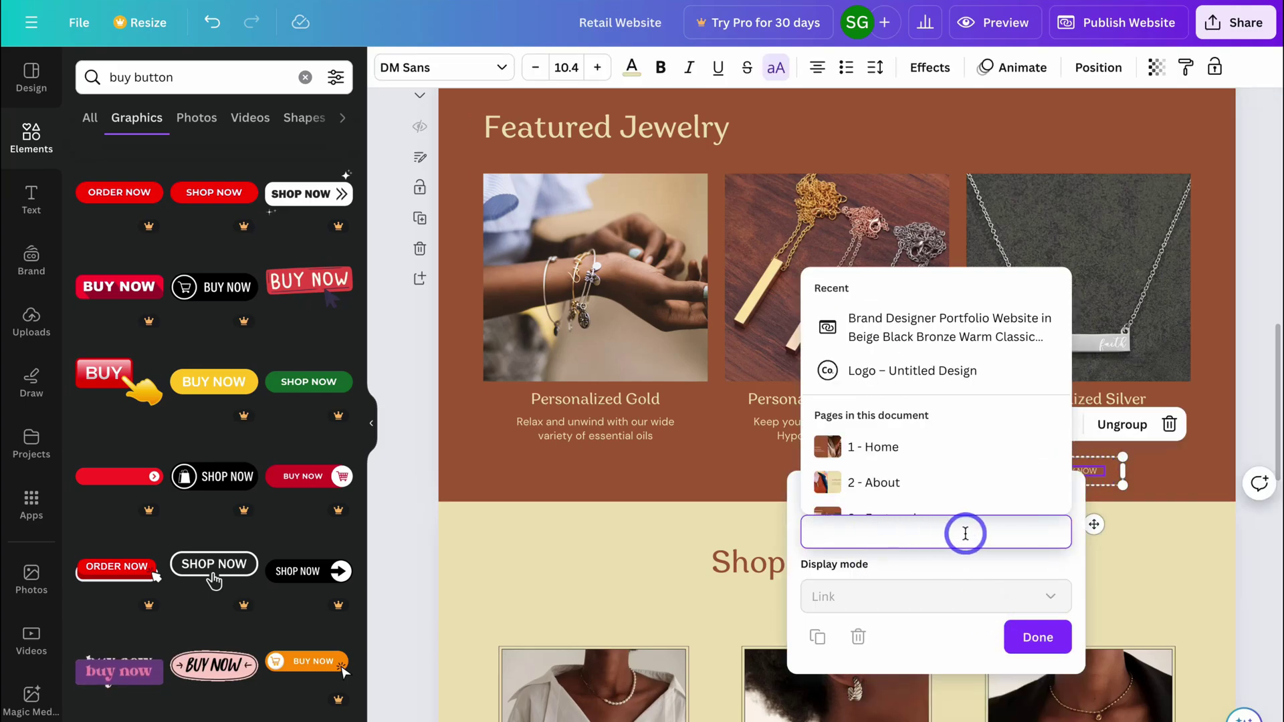
type("https://buy.stripe.com/8wMcPHaUjgw33KgaEE")
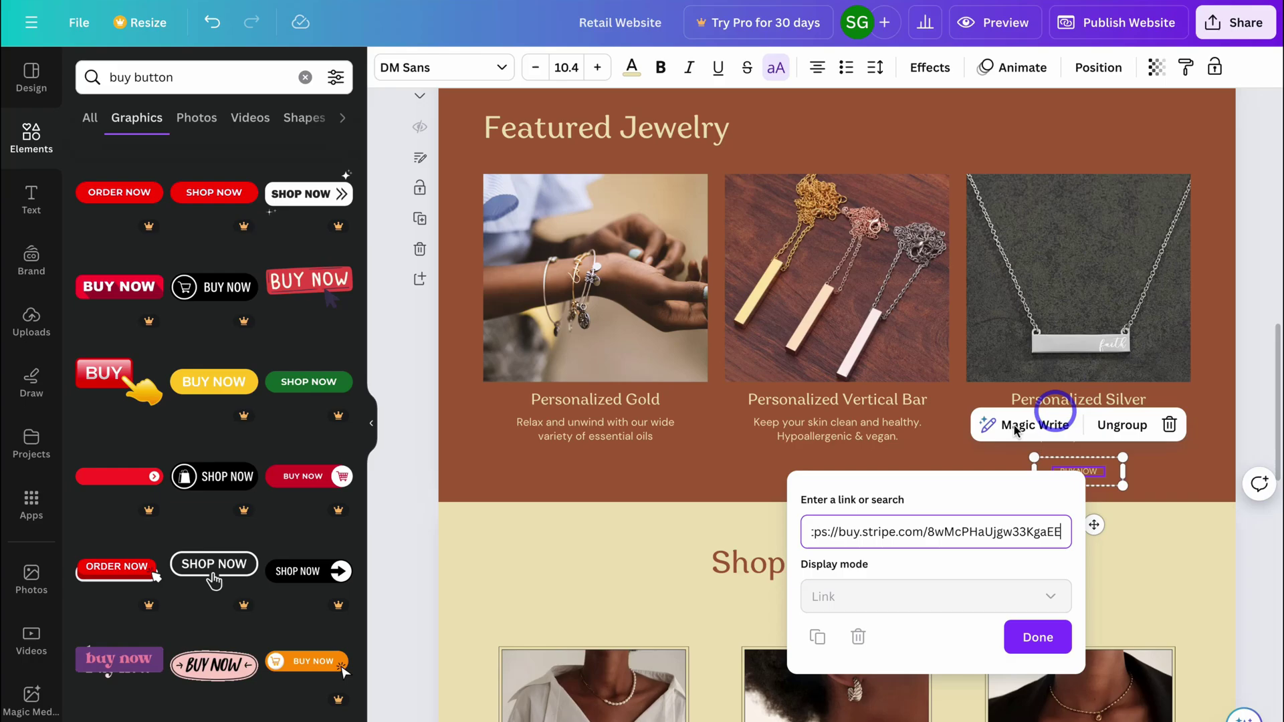
left_click(1043, 639)
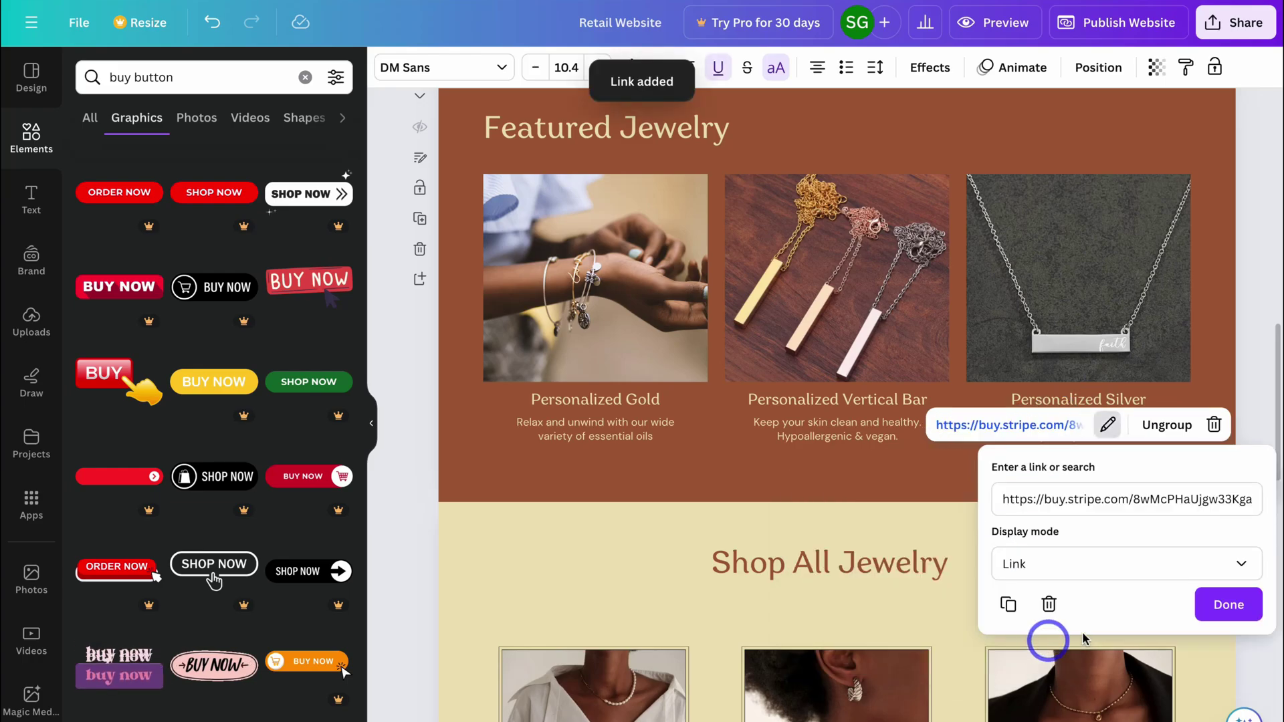
left_click(1221, 605)
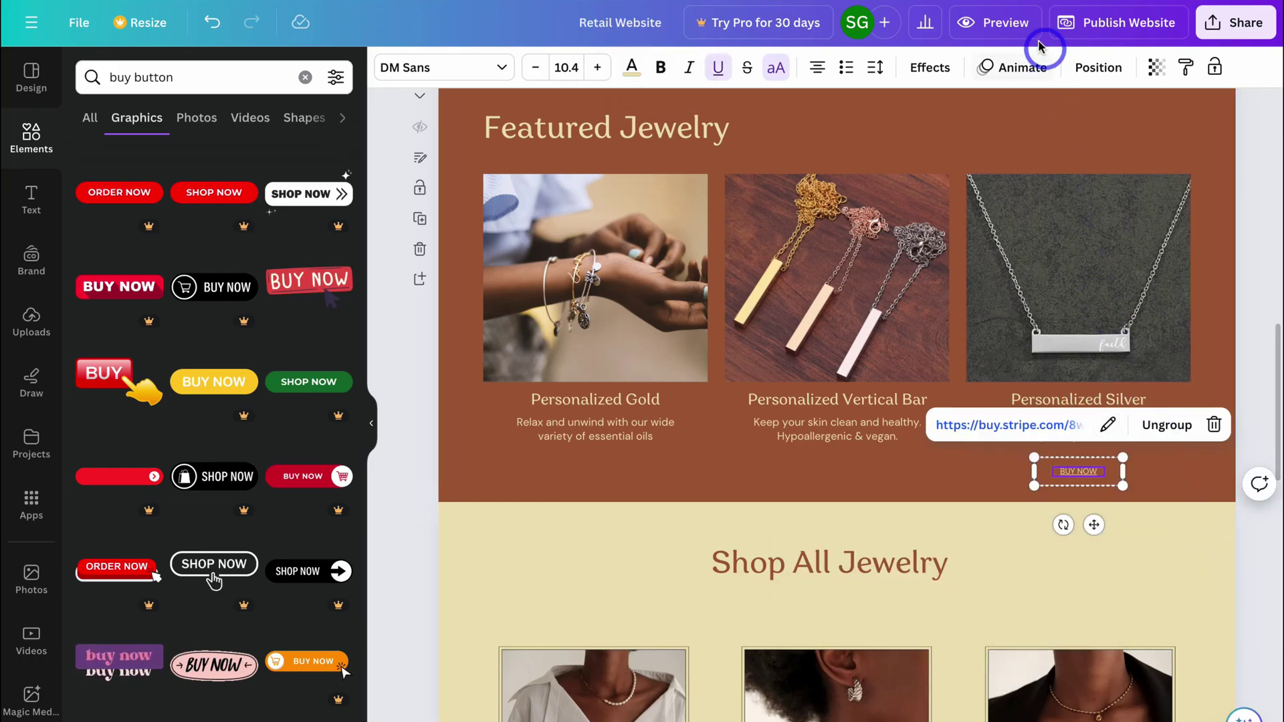
Preview the website and test the Stripe checkout links on the "BUY NOW" button and the horizontal bar necklace photo
left_click(1010, 26)
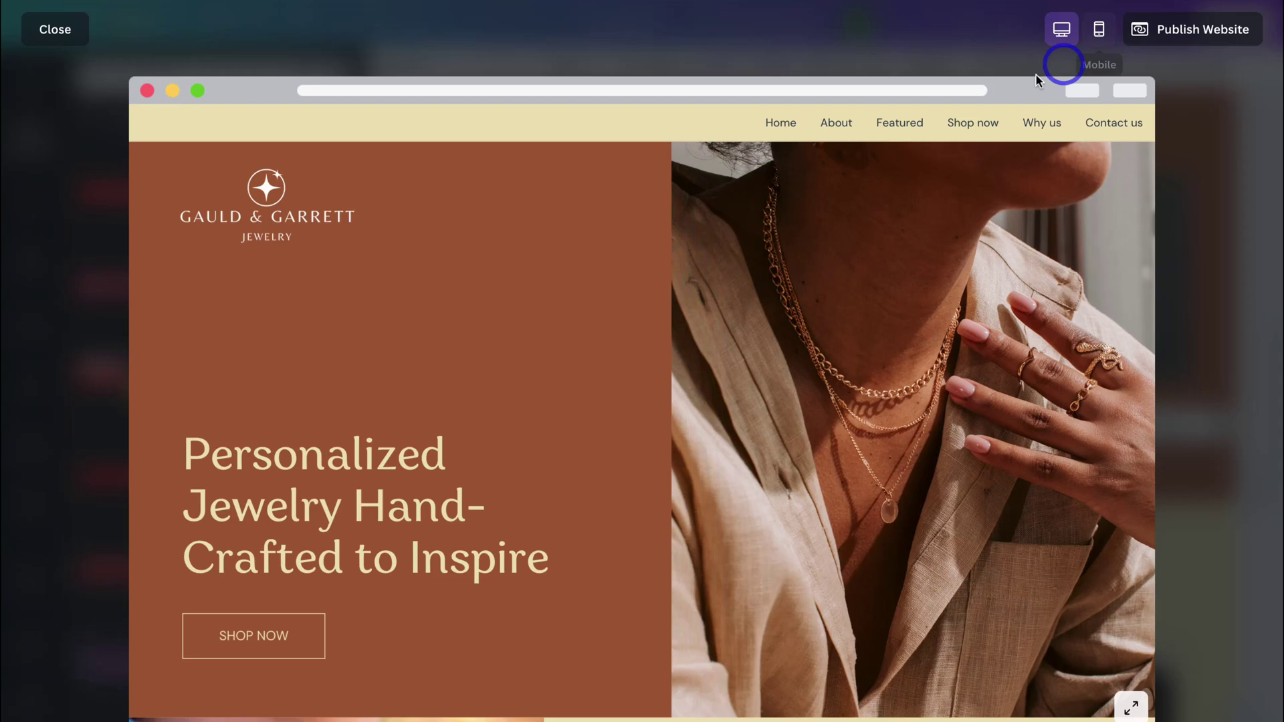
left_click(893, 131)
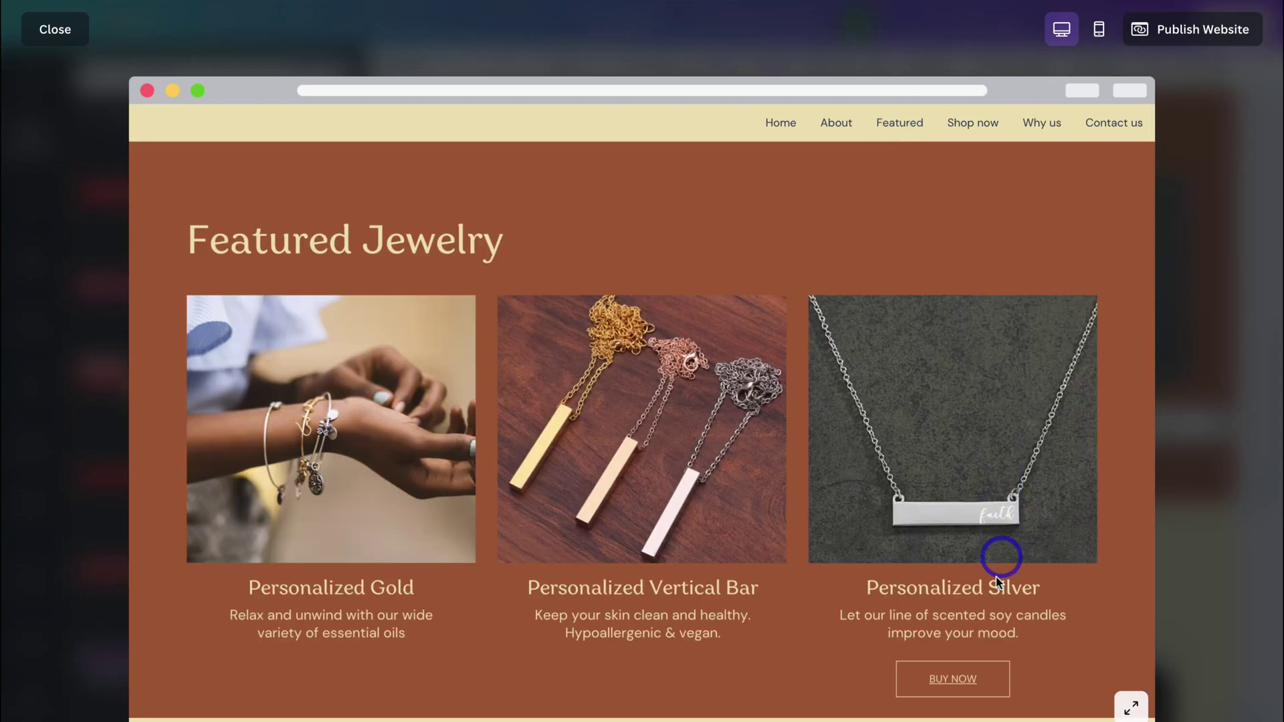
left_click(963, 682)
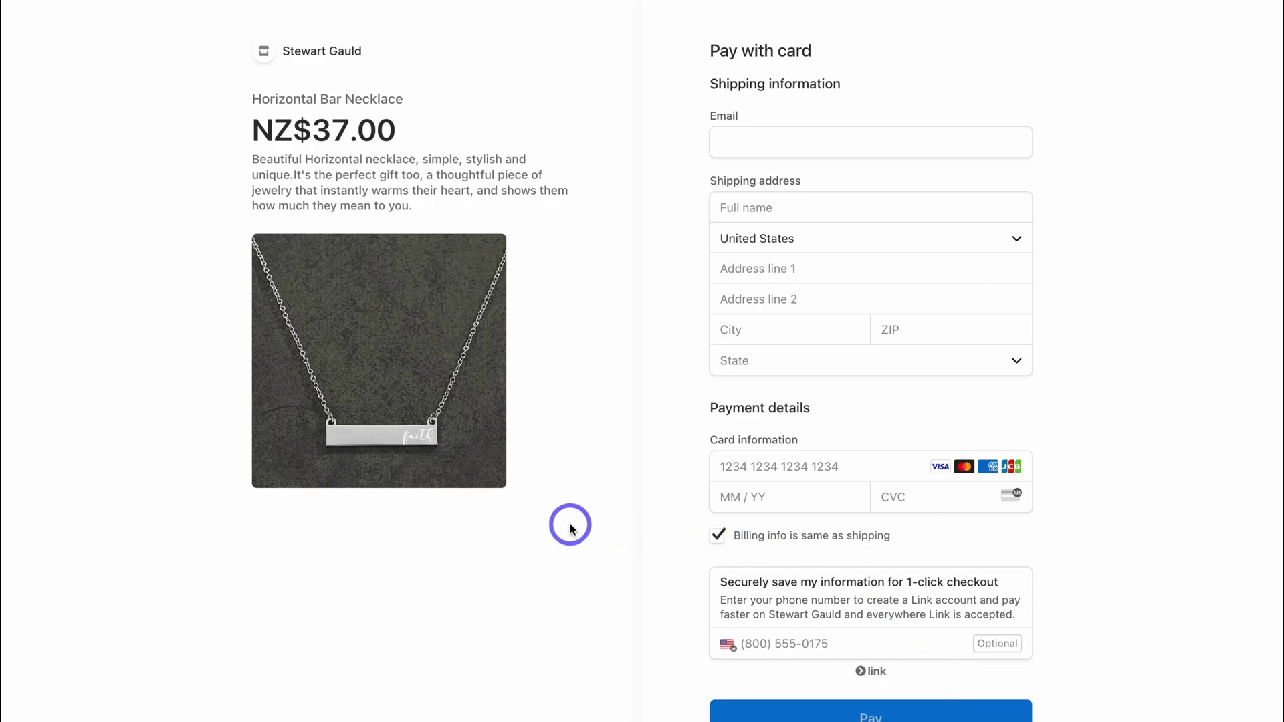
scroll(545, 498, "down", 1)
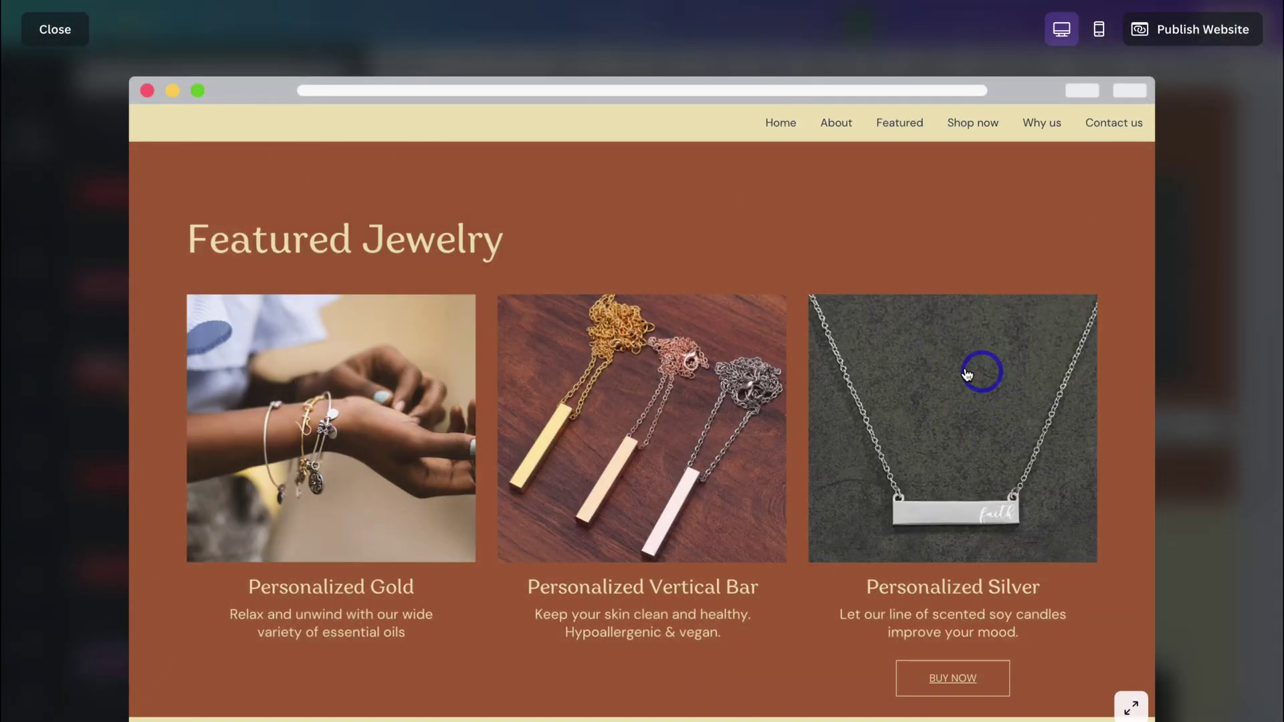
left_click(958, 409)
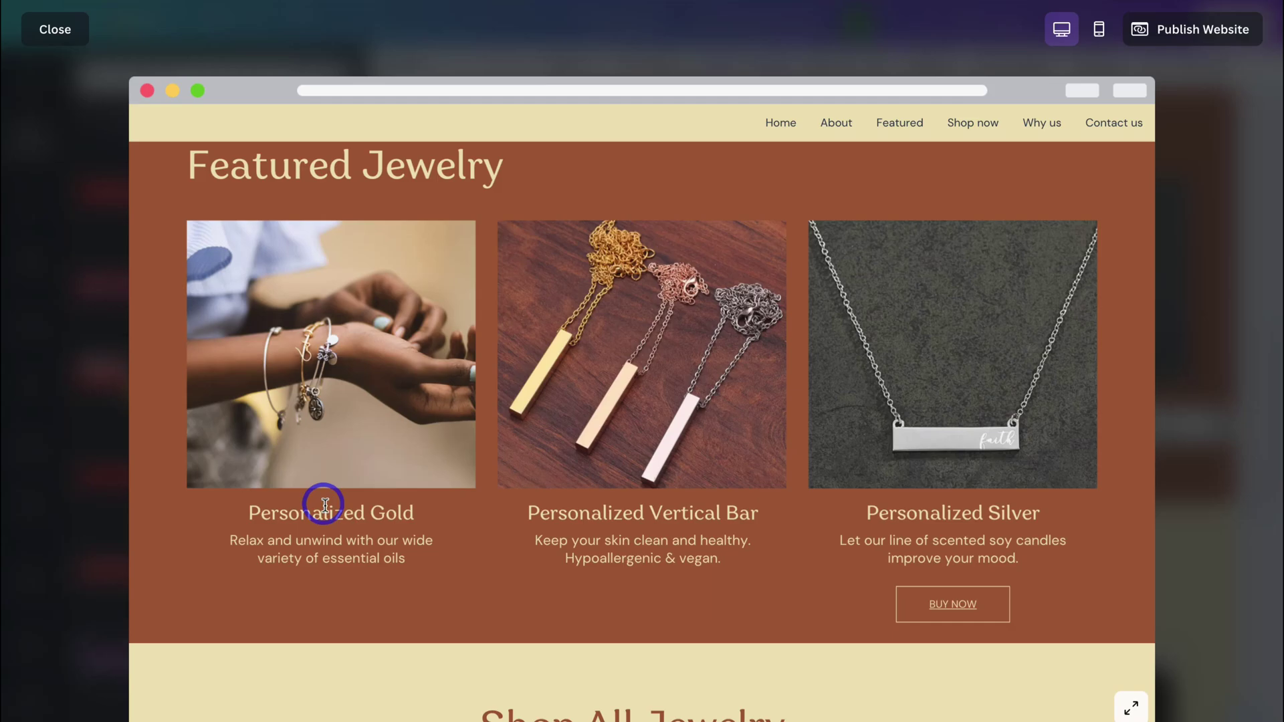
scroll(349, 514, "up", 1)
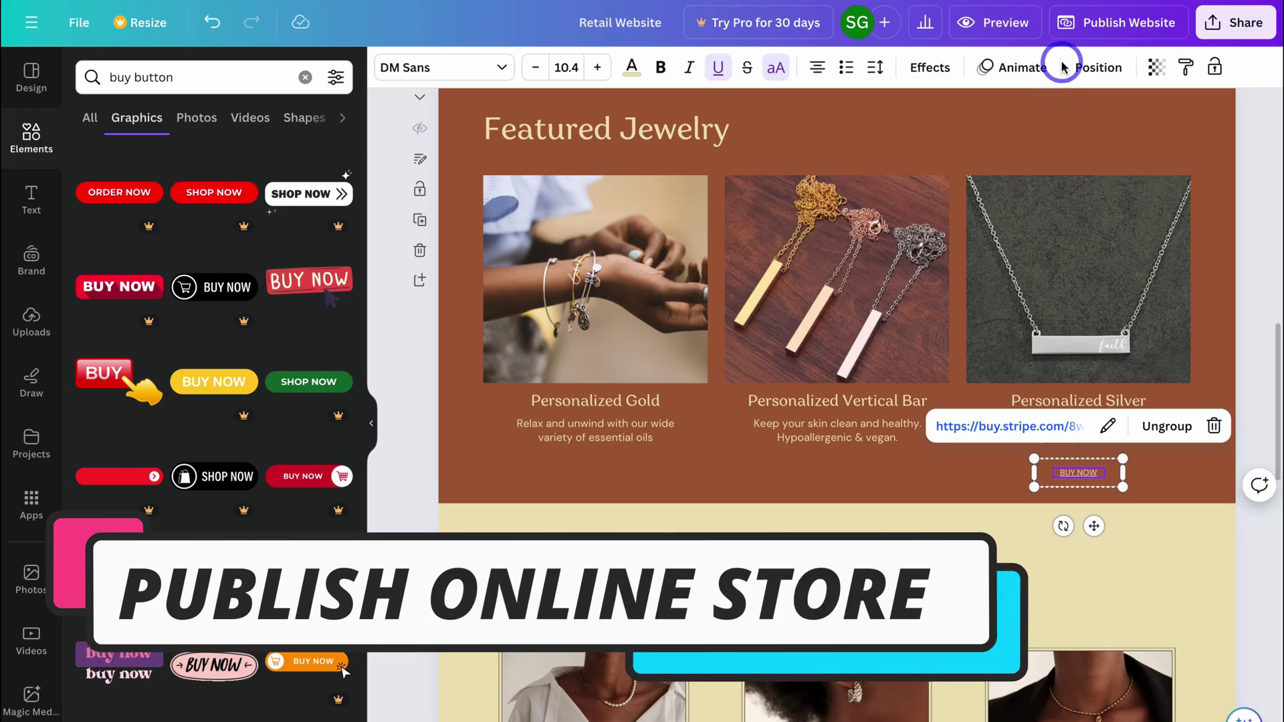
Try to change the website URL ending to "gauldandgarrett" and check the custom domain options
left_click(1091, 30)
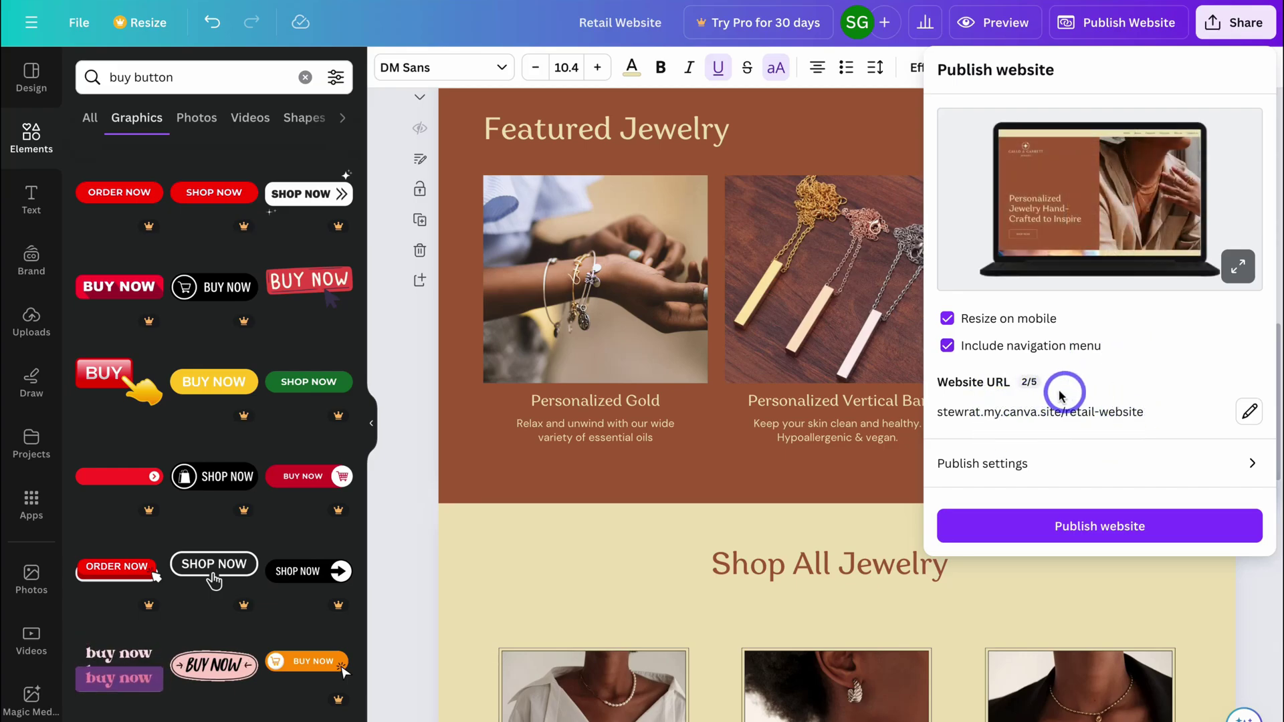
mouse_move(1030, 386)
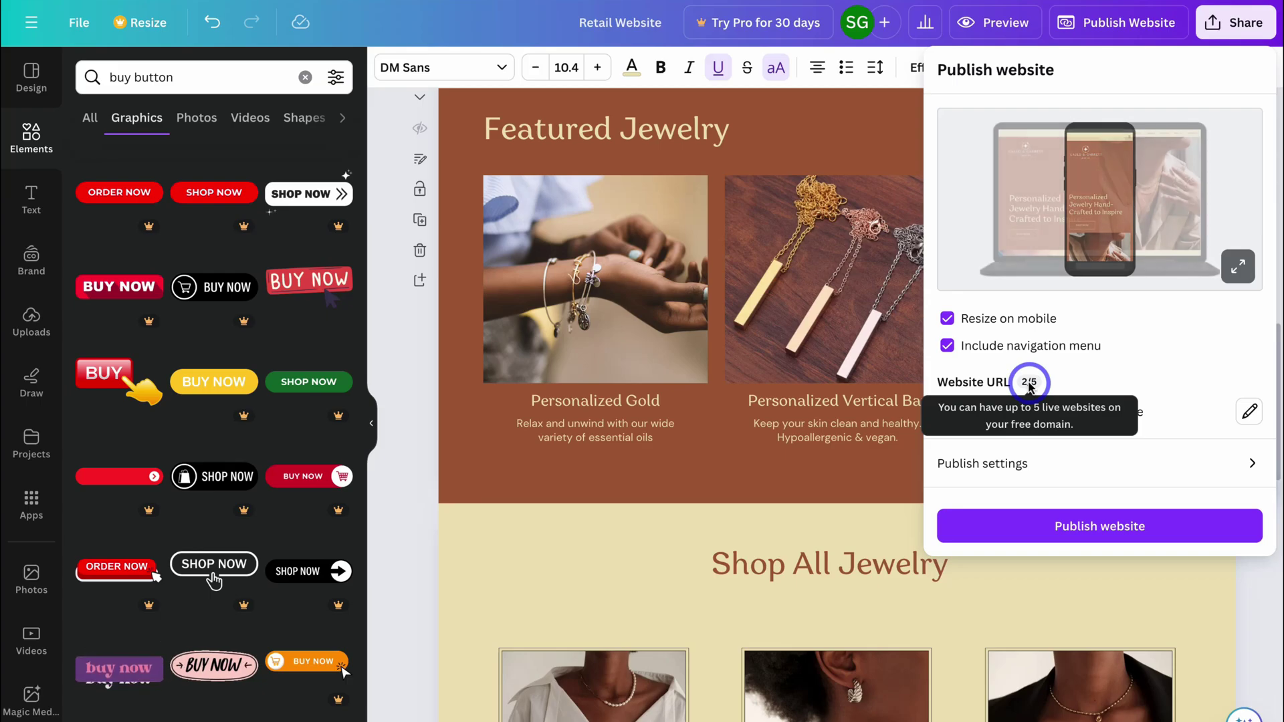
left_click(1251, 414)
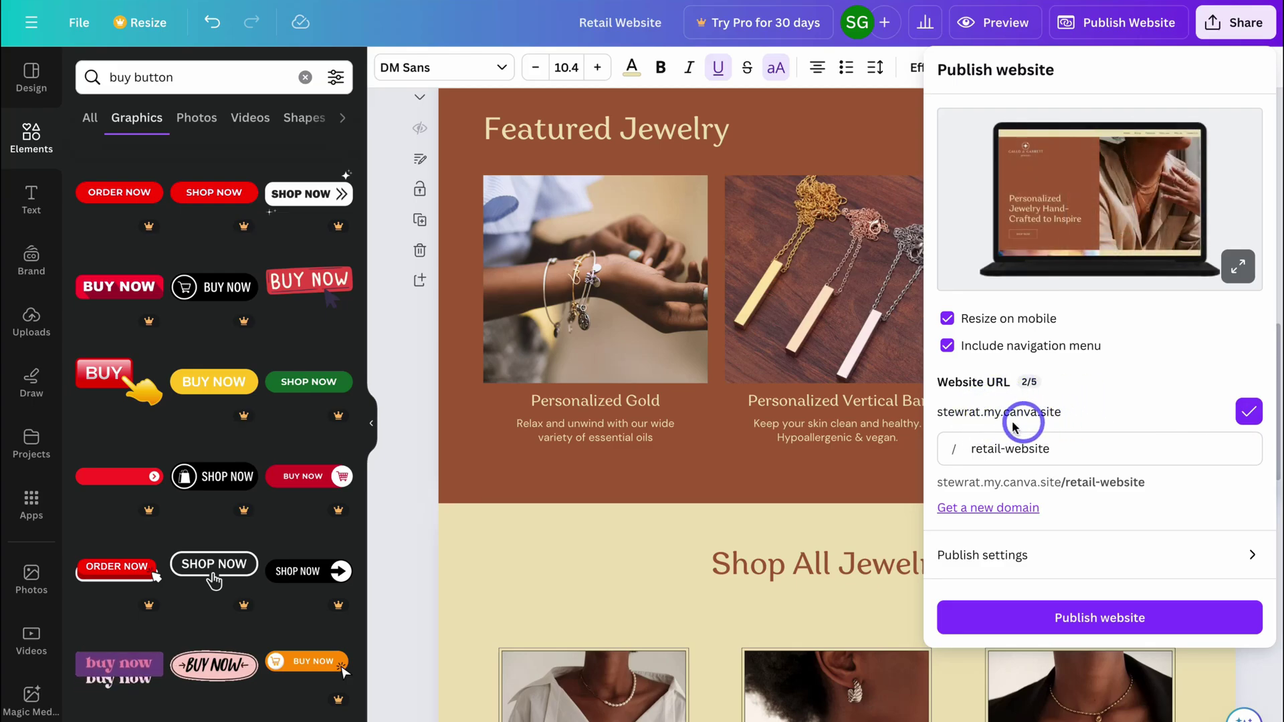
left_click_drag(1063, 450, 969, 452)
type("gauldandgarrett")
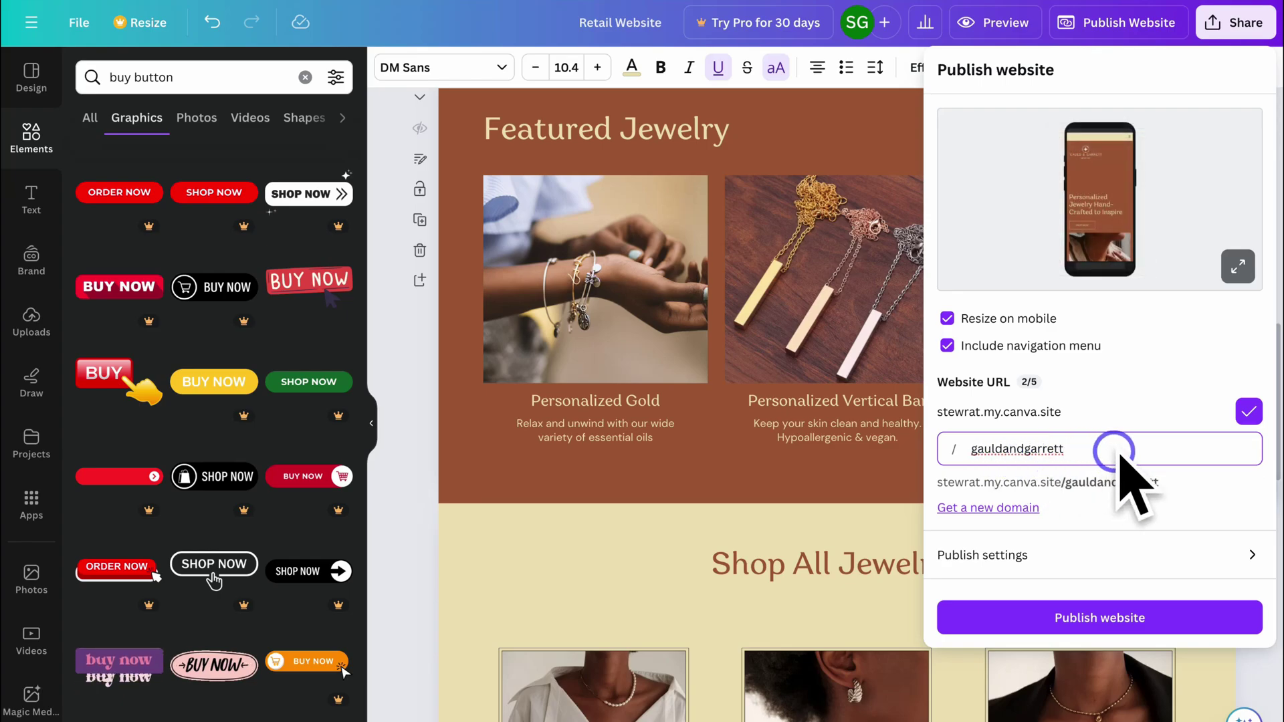
left_click(984, 508)
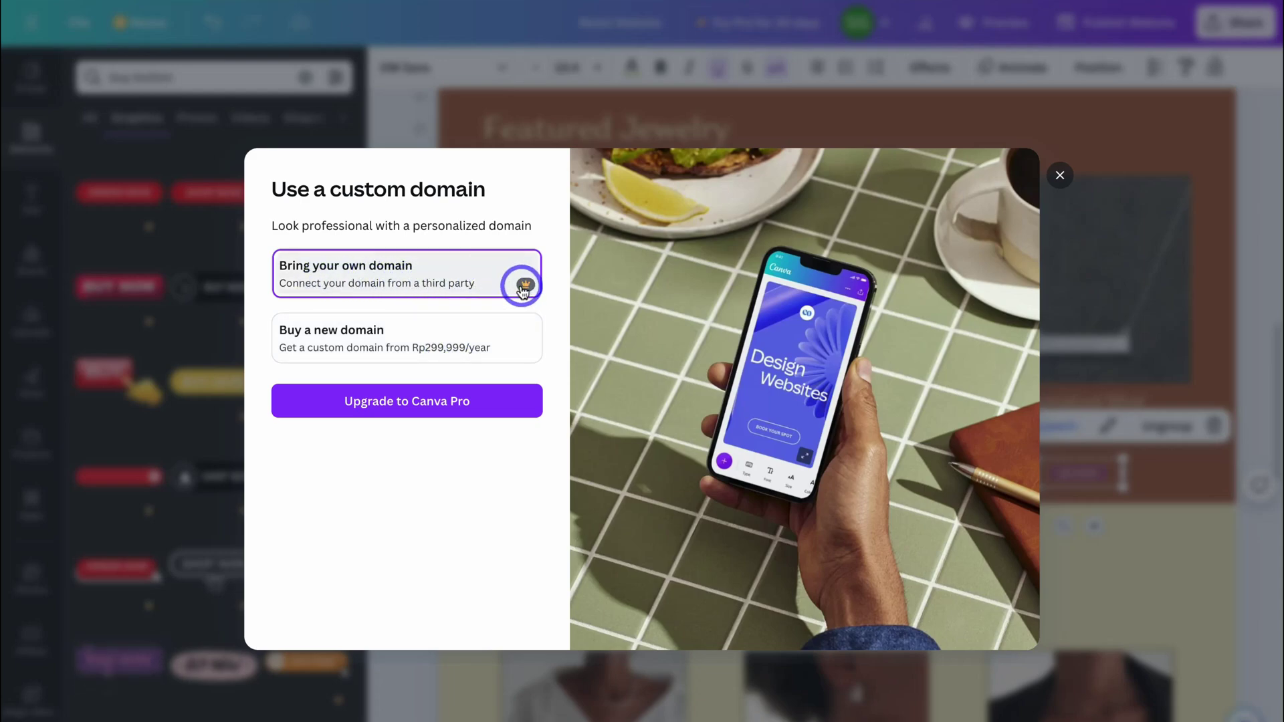
left_click(1060, 175)
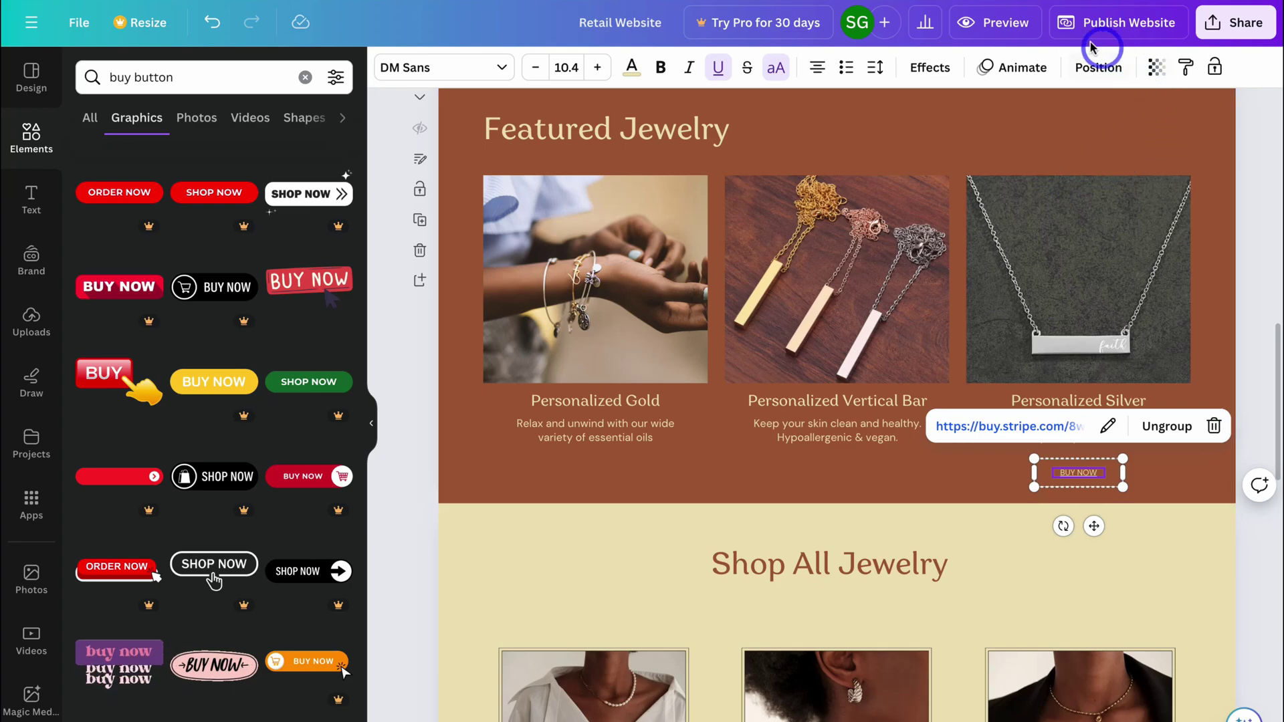
Publish the website with the description "Gauld and Garrett is a personalized and hand-crafted jewelry brand for everyone."
left_click(1137, 27)
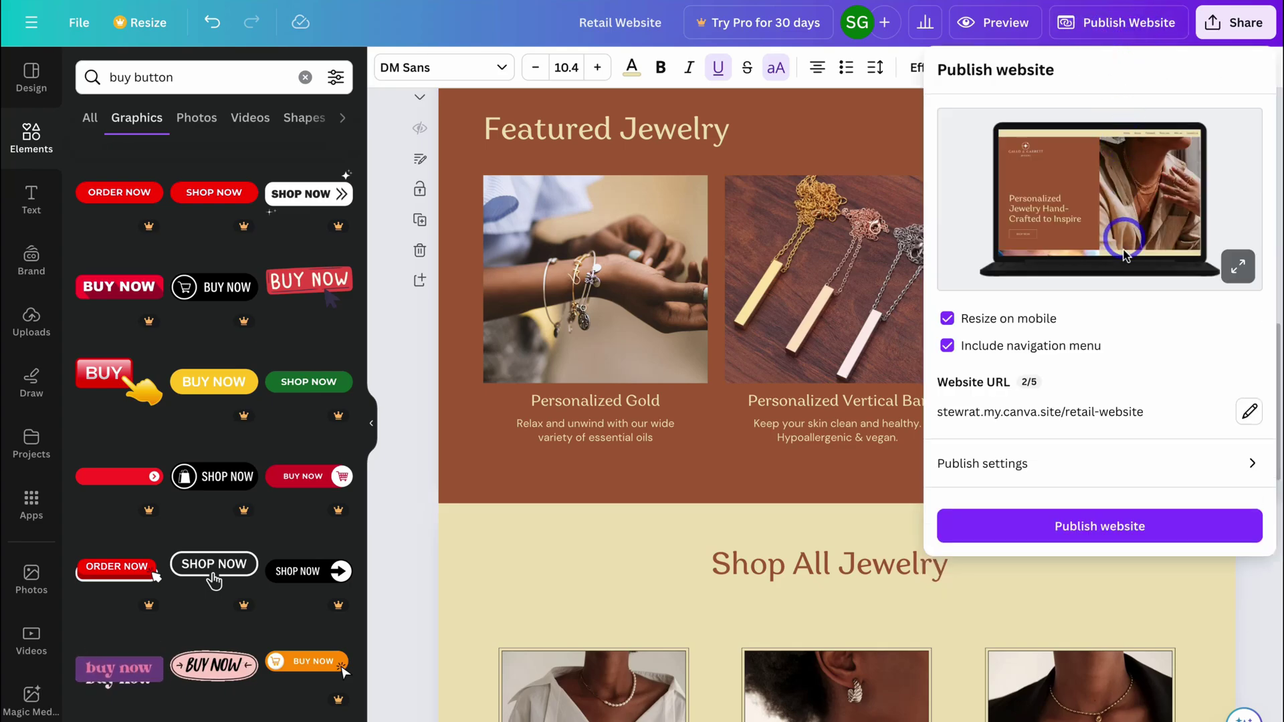
left_click(1112, 473)
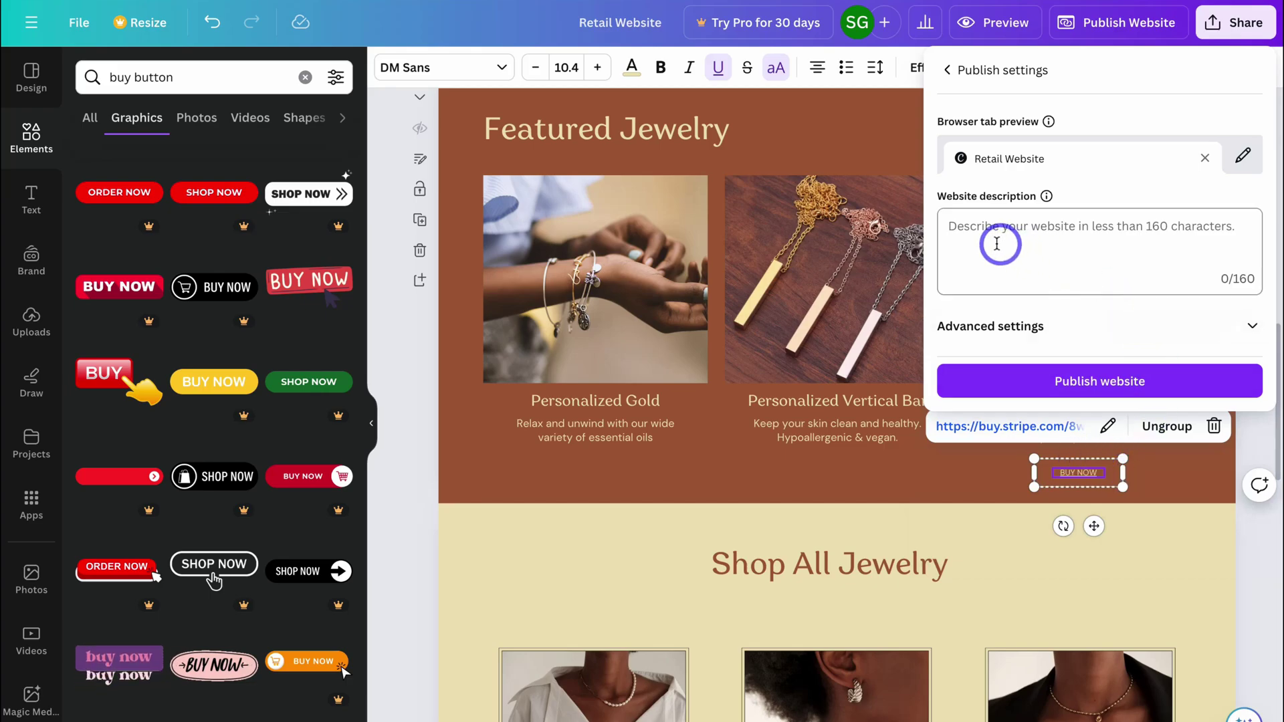
left_click(1033, 241)
type("Gauld and Garrett is a personalized and hand-crafted jewelry brand for everyone.")
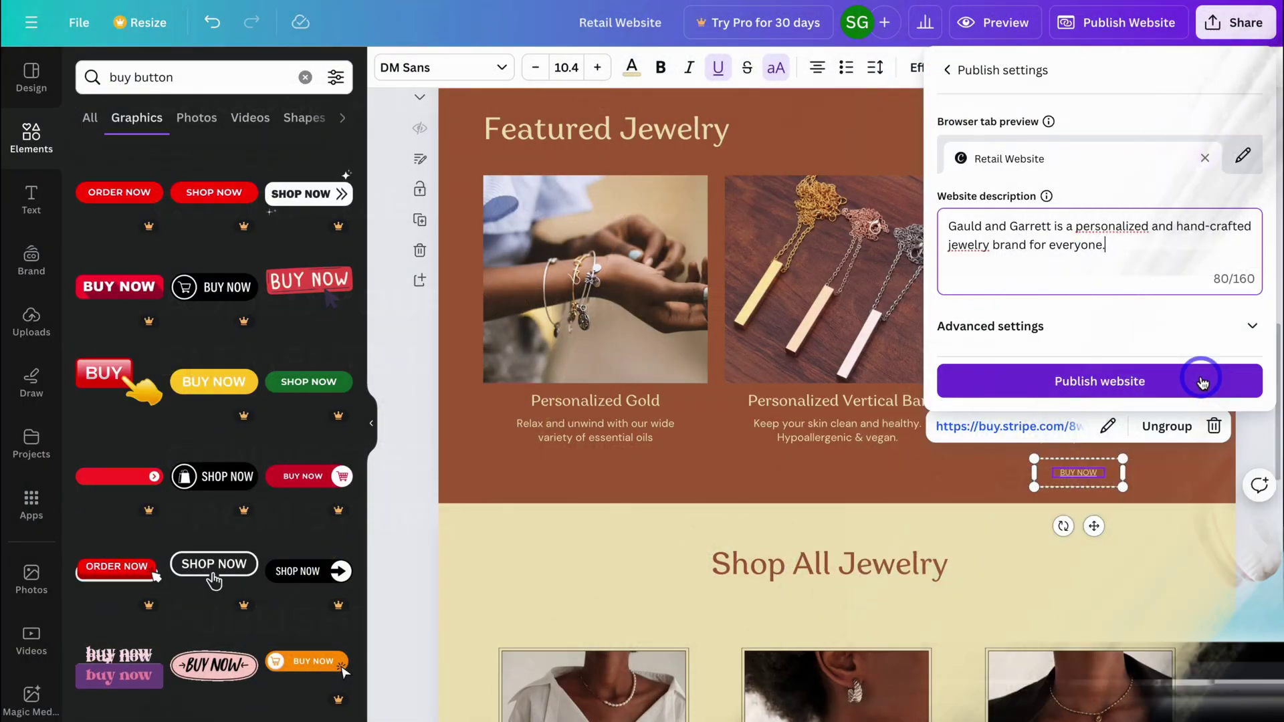
left_click(1200, 376)
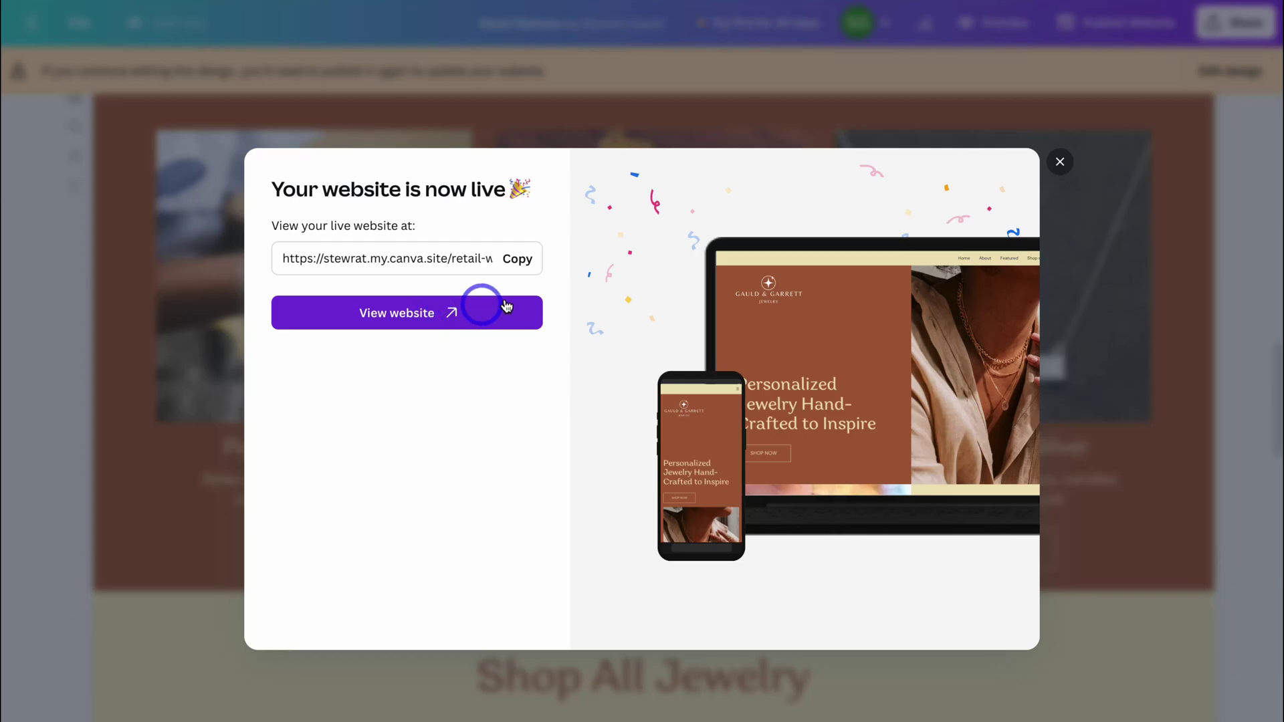
Return to editing the published design and select the necklace photo above "Personalized Silver"
left_click(1060, 163)
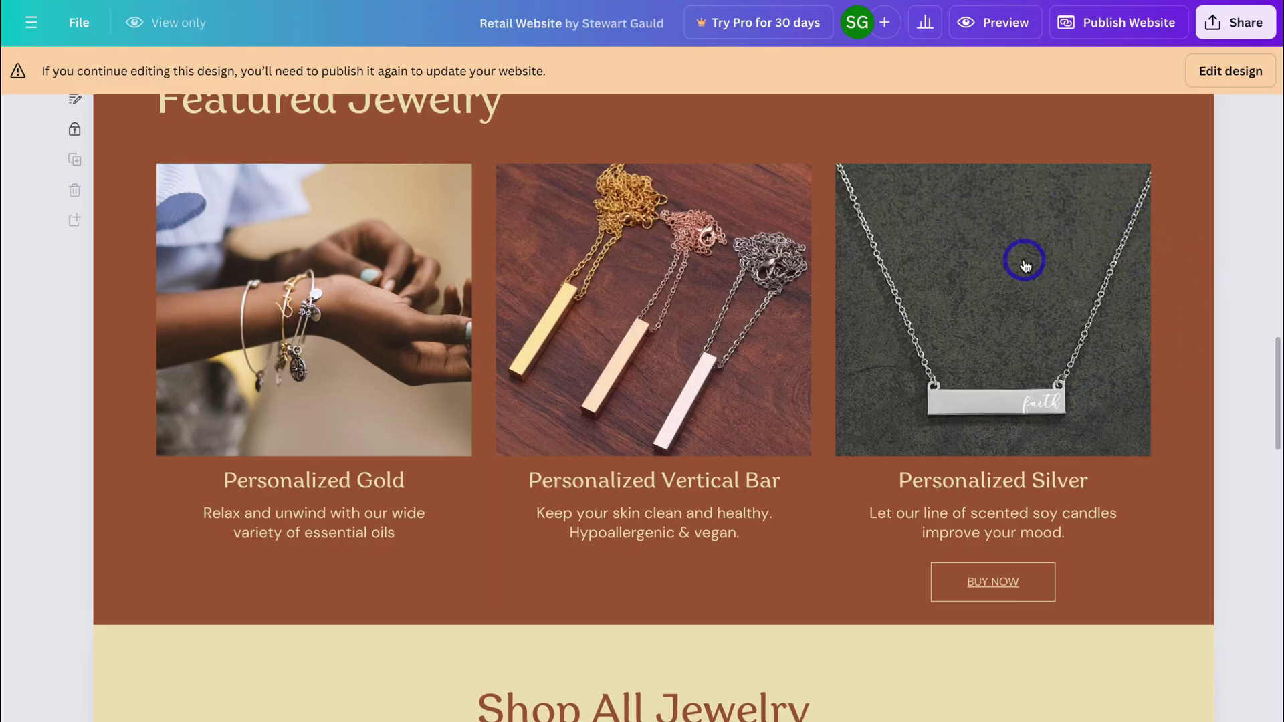
left_click(1228, 71)
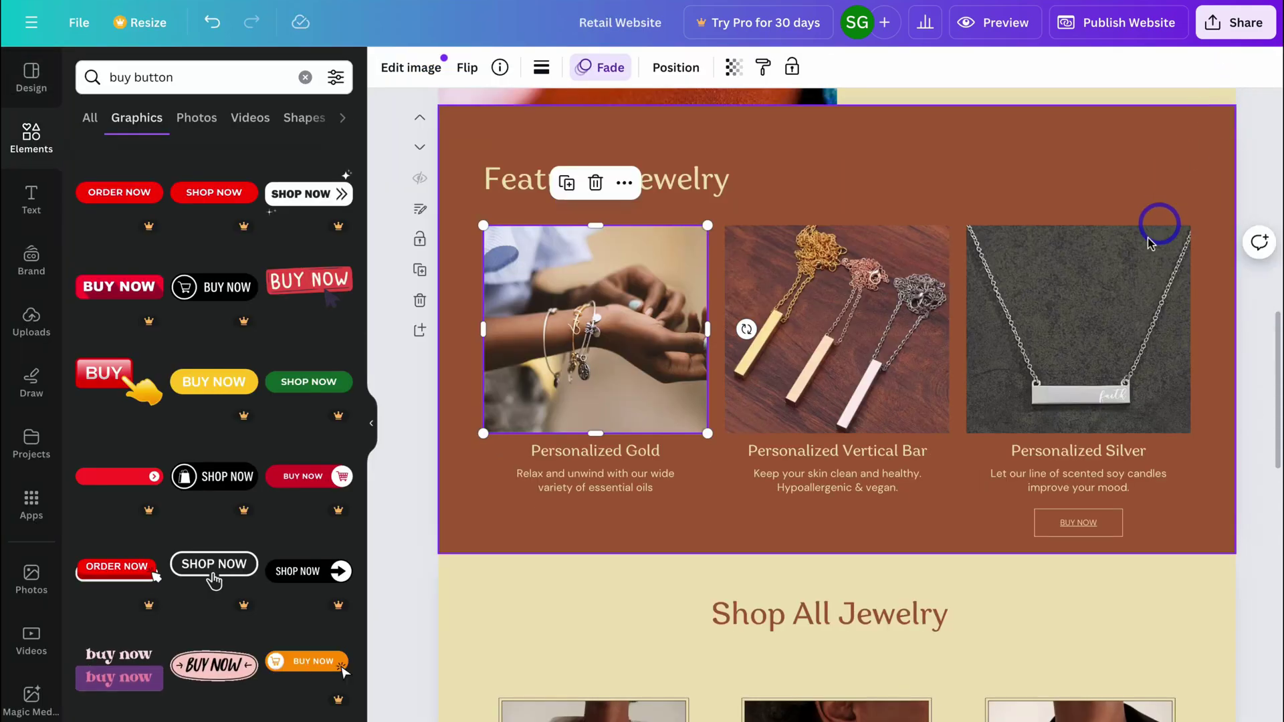
left_click(1131, 244)
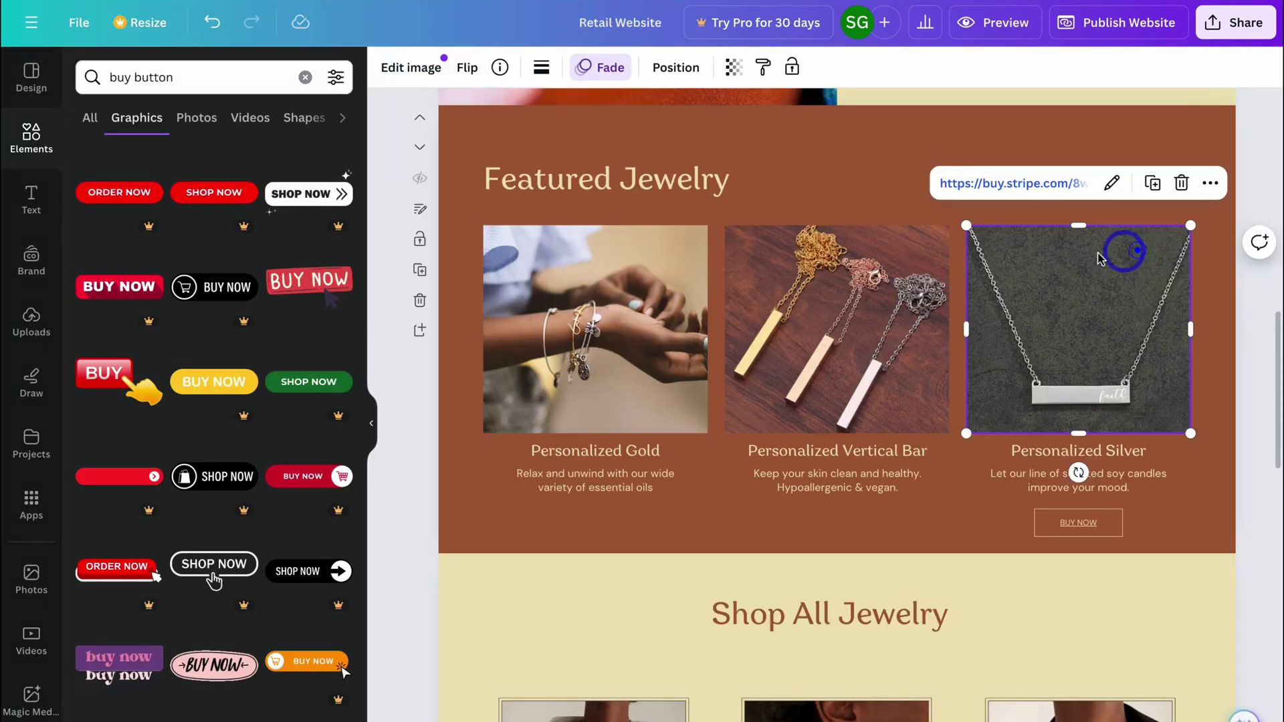
Check the Featured Jewelry photos and open the options and publish settings for republishing the website
left_click(854, 265)
left_click(695, 267)
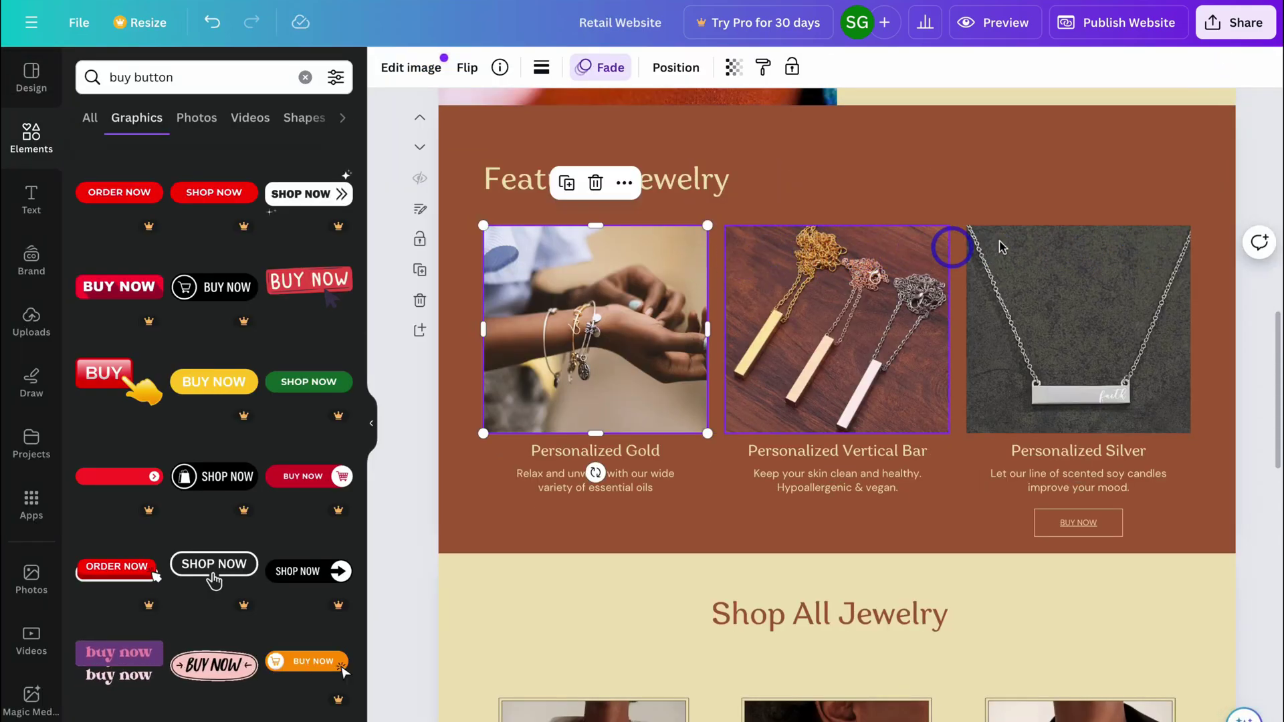
left_click(1124, 31)
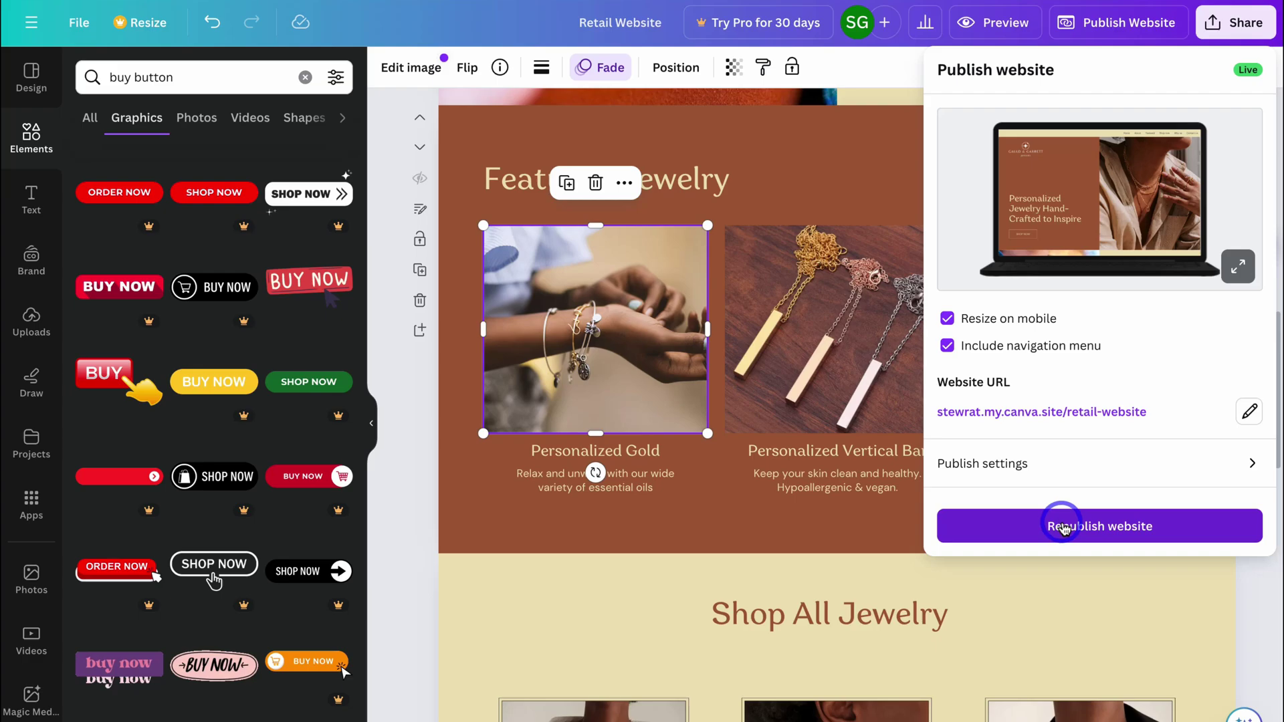
left_click(1108, 468)
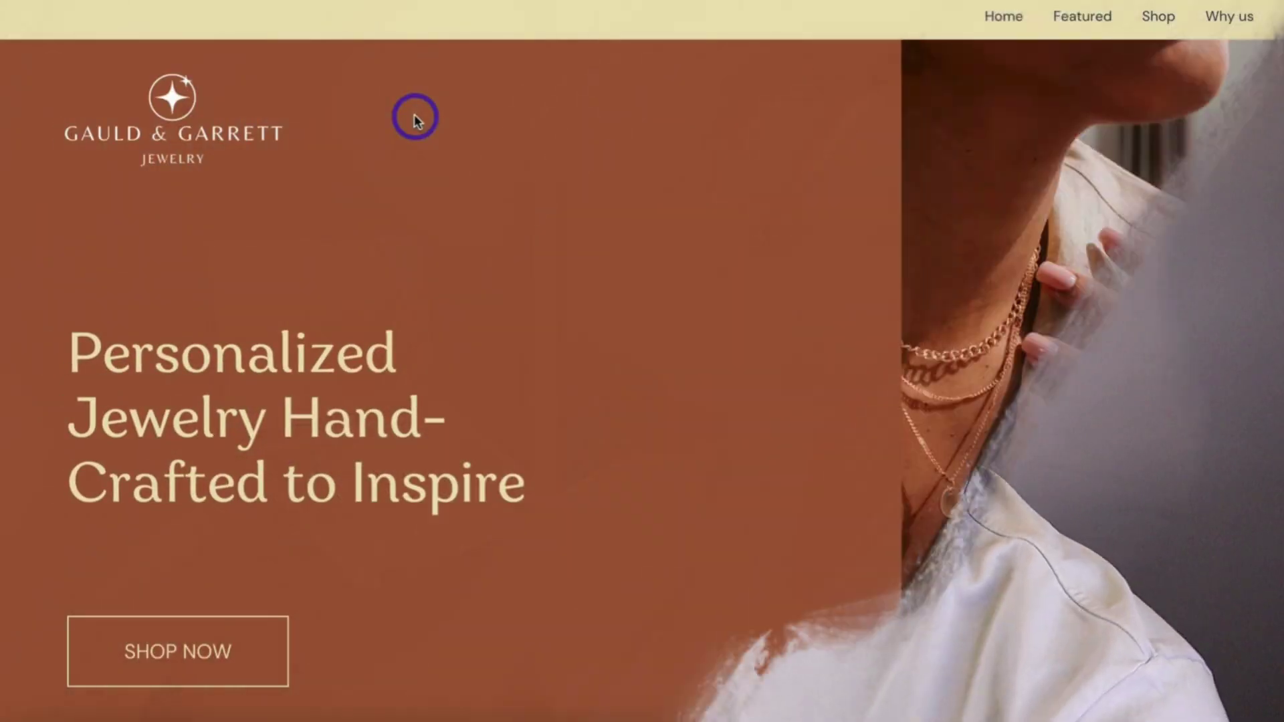
Test the published website's navigation links to the Featured, Shop and Why us sections, returning to Featured
left_click(1084, 27)
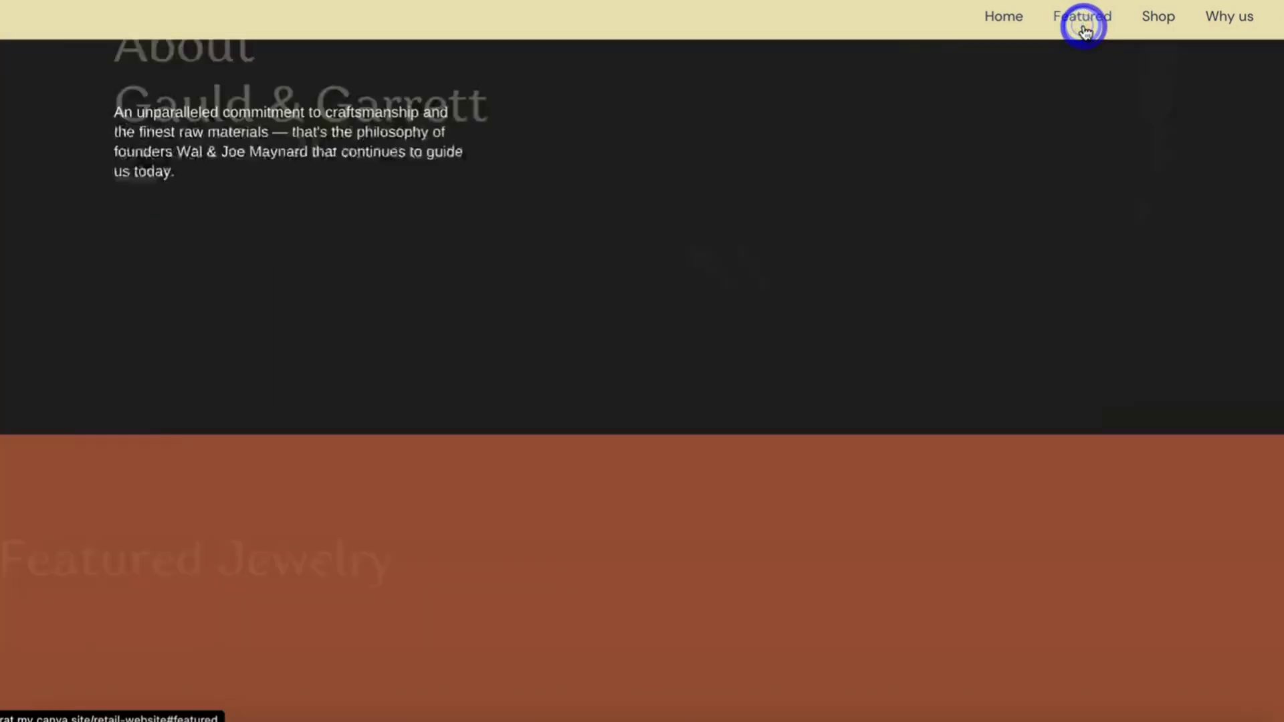
left_click(1157, 26)
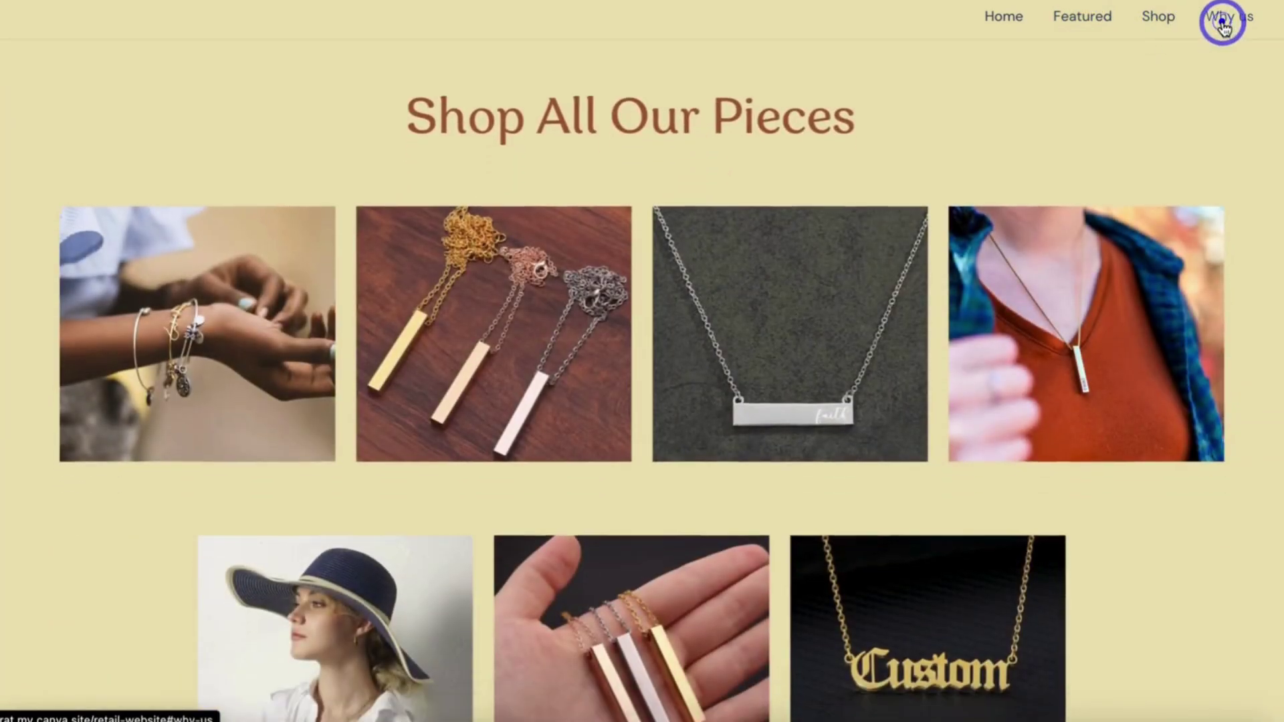
left_click(1223, 27)
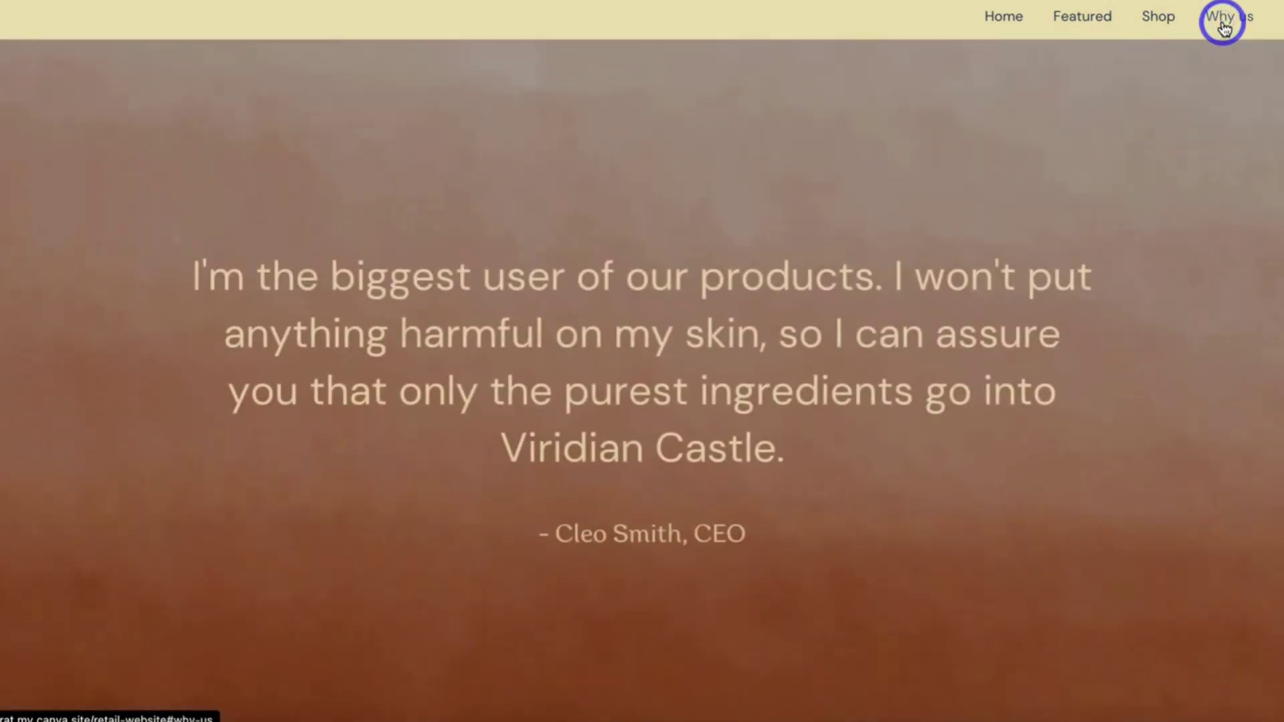
left_click(1063, 30)
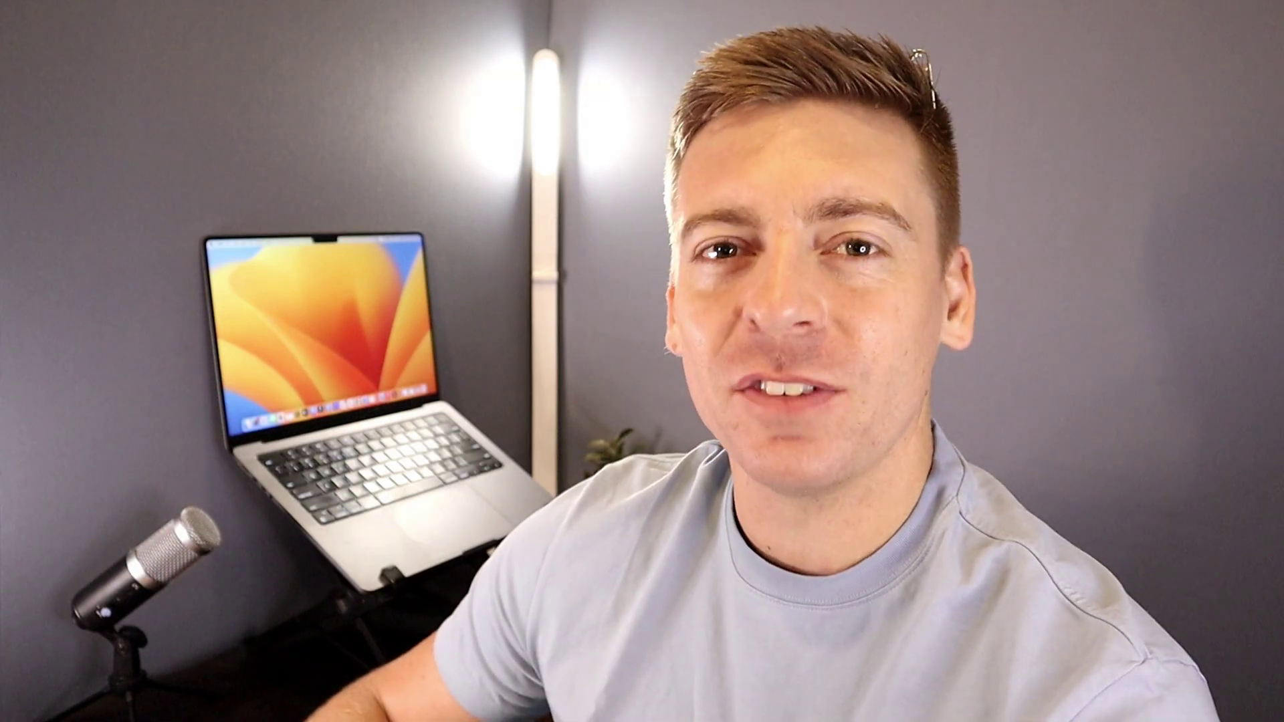